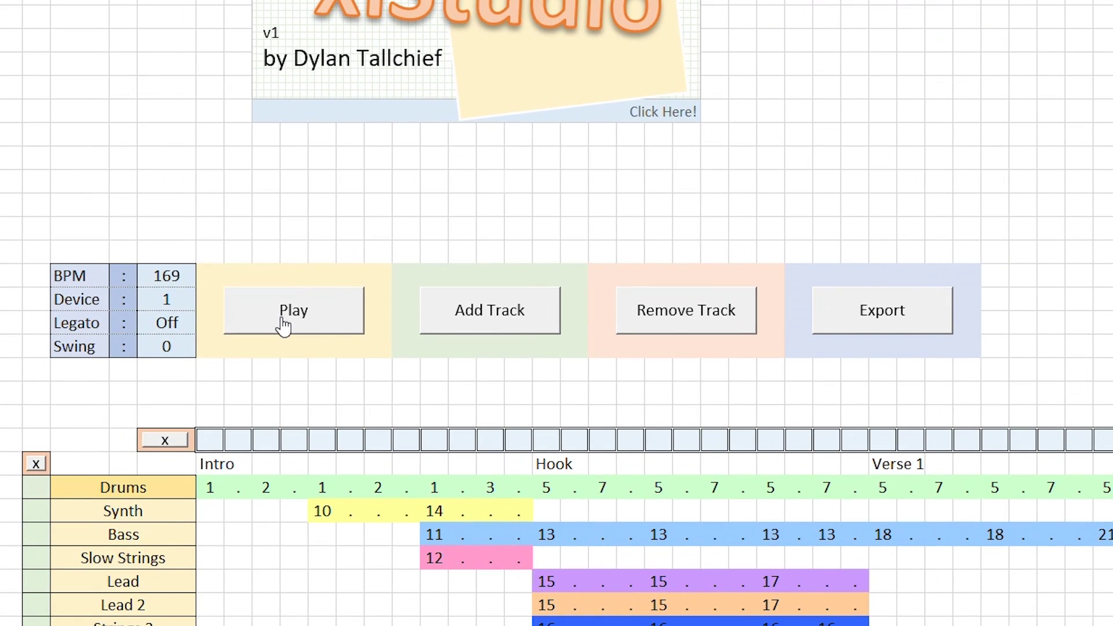
- Start playback of the xlStudio song arrangement
click(284, 318)
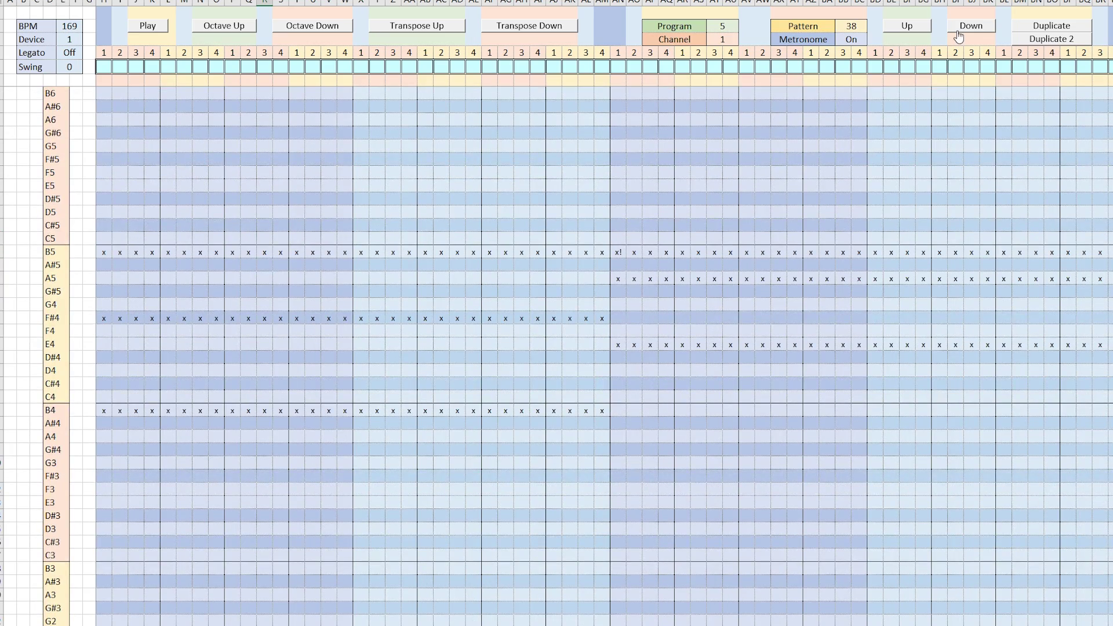
- Step down through three more patterns' notes in the piano roll, then return to the arrangement
click(958, 35)
click(958, 34)
click(959, 35)
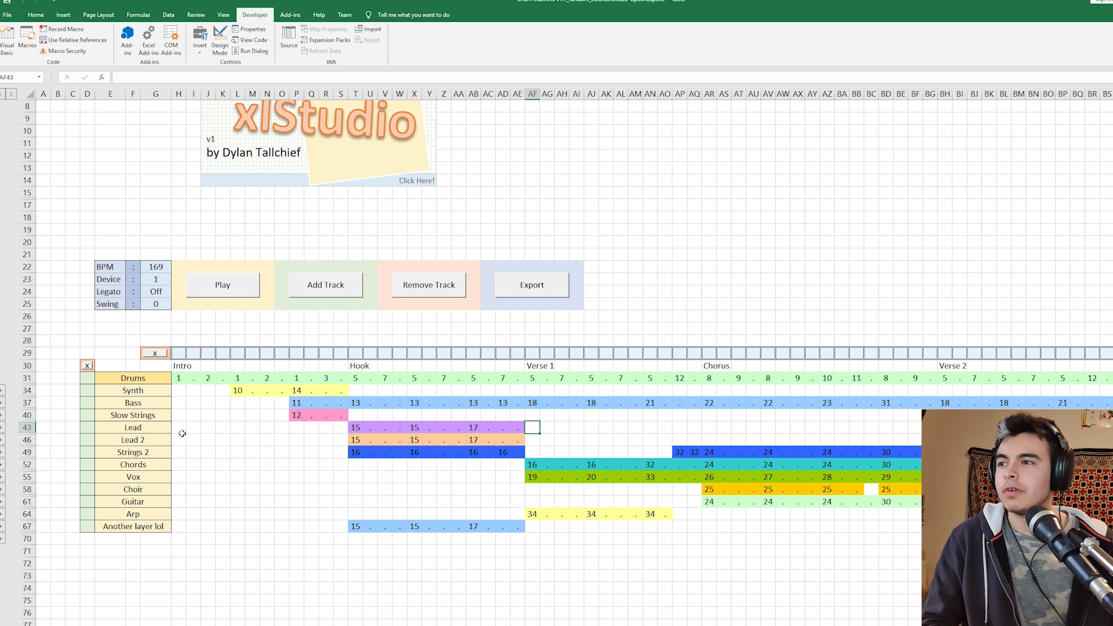
click(439, 474)
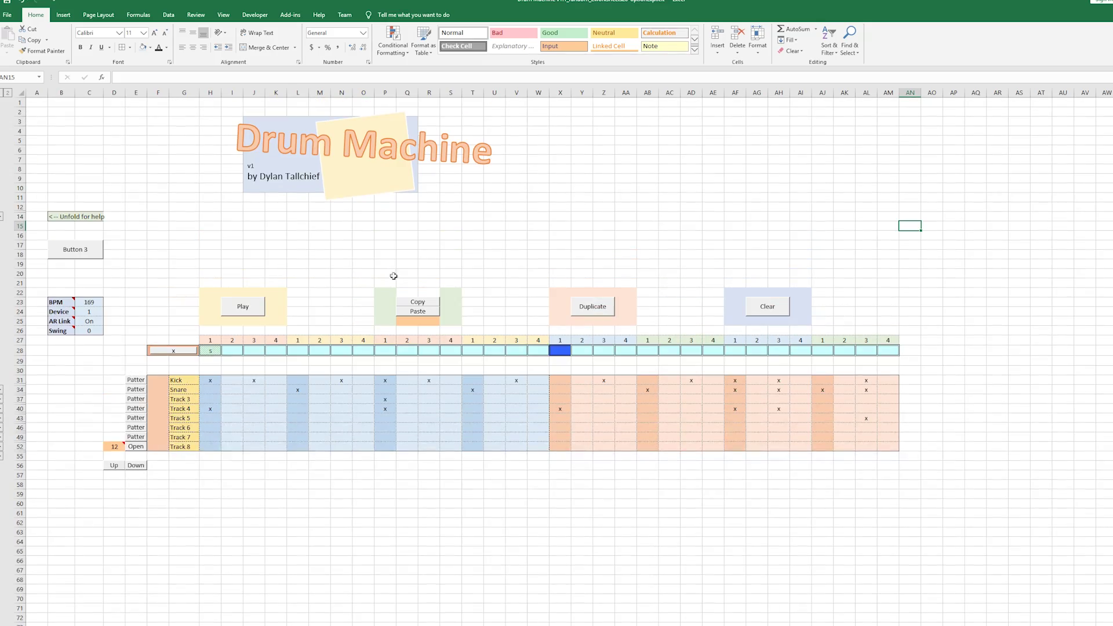
- Play and stop the arrangement, then add an empty Track 14 below Another layer lol
click(470, 235)
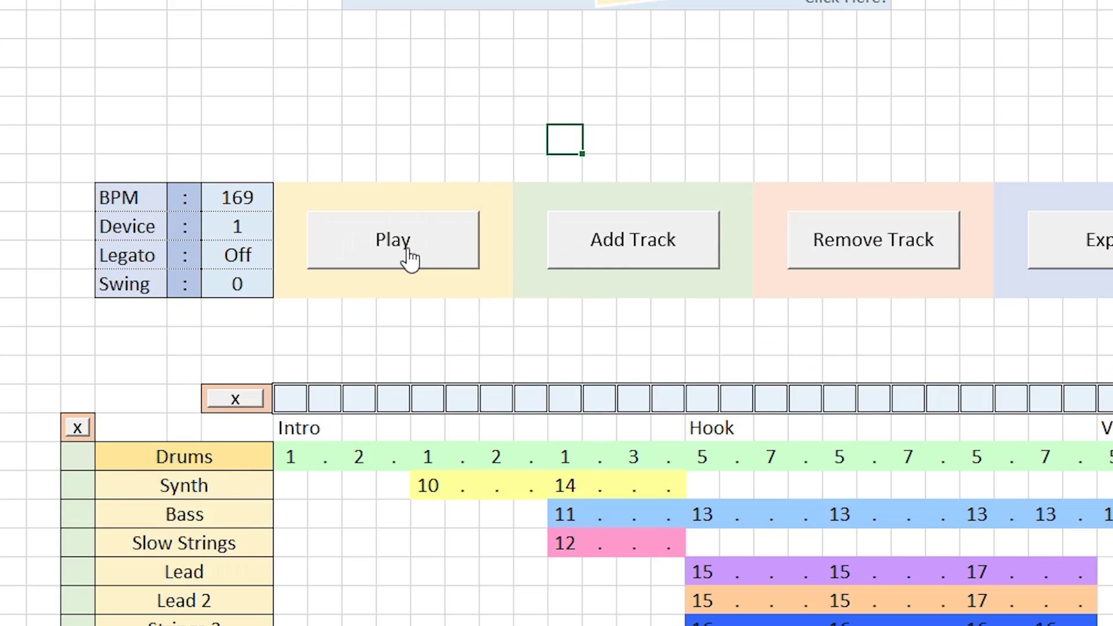
click(407, 250)
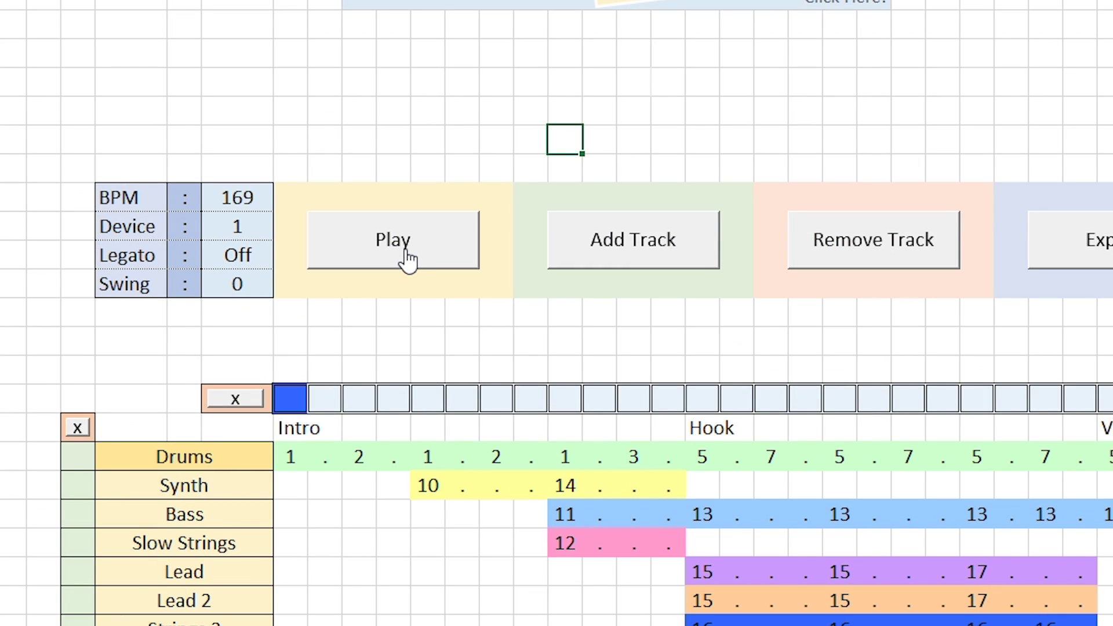
click(408, 250)
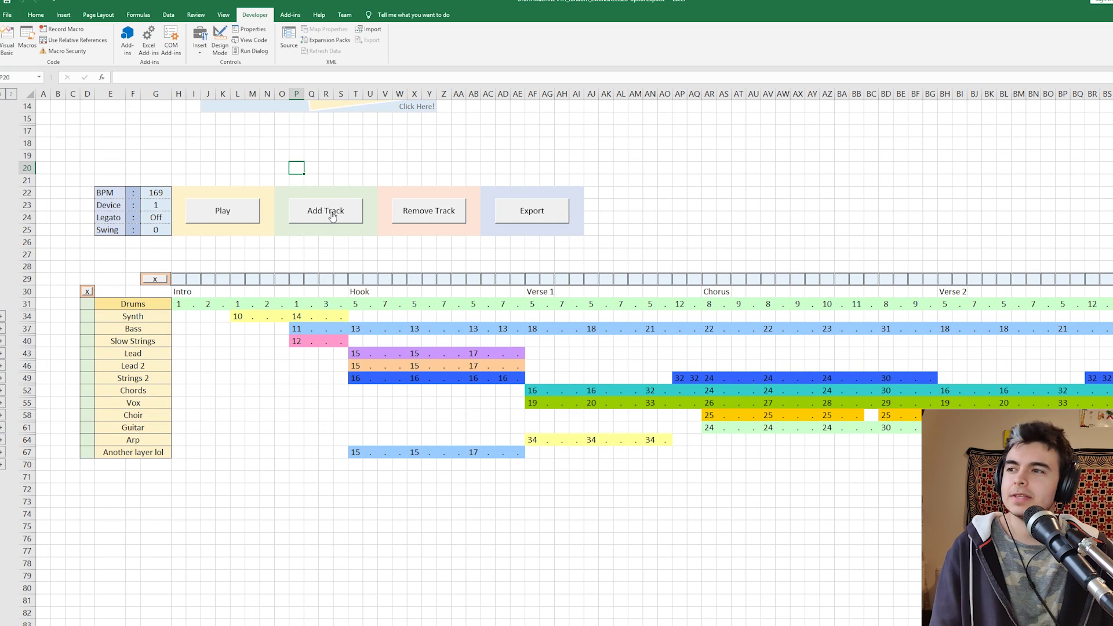
click(643, 246)
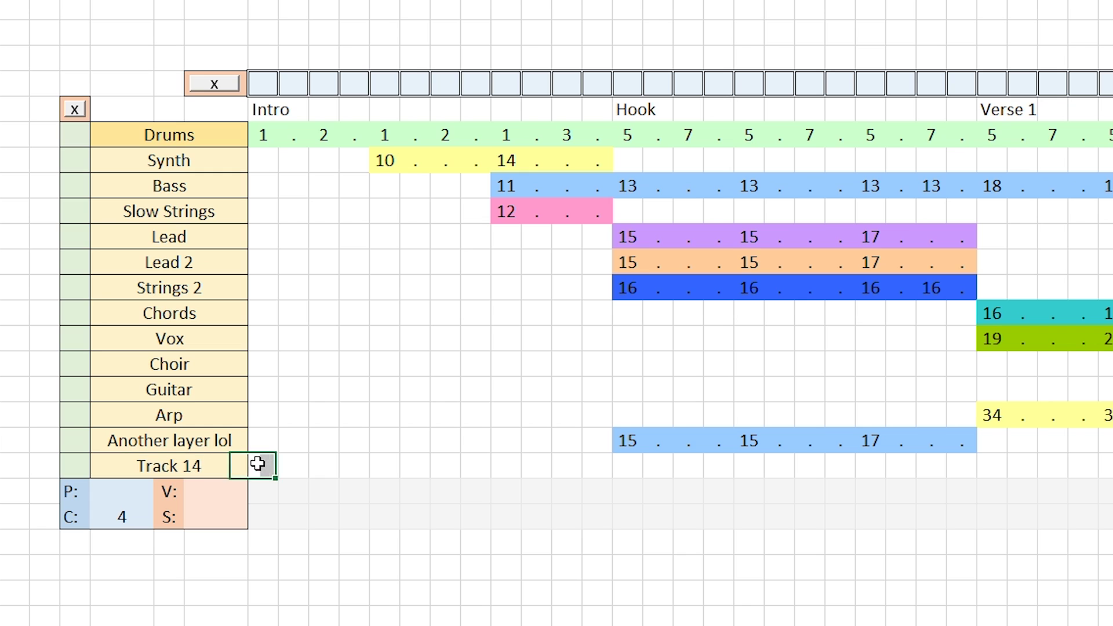
- Place patterns 1, 3, 5 and 7 in successive steps along Track 14
drag(258, 464, 914, 467)
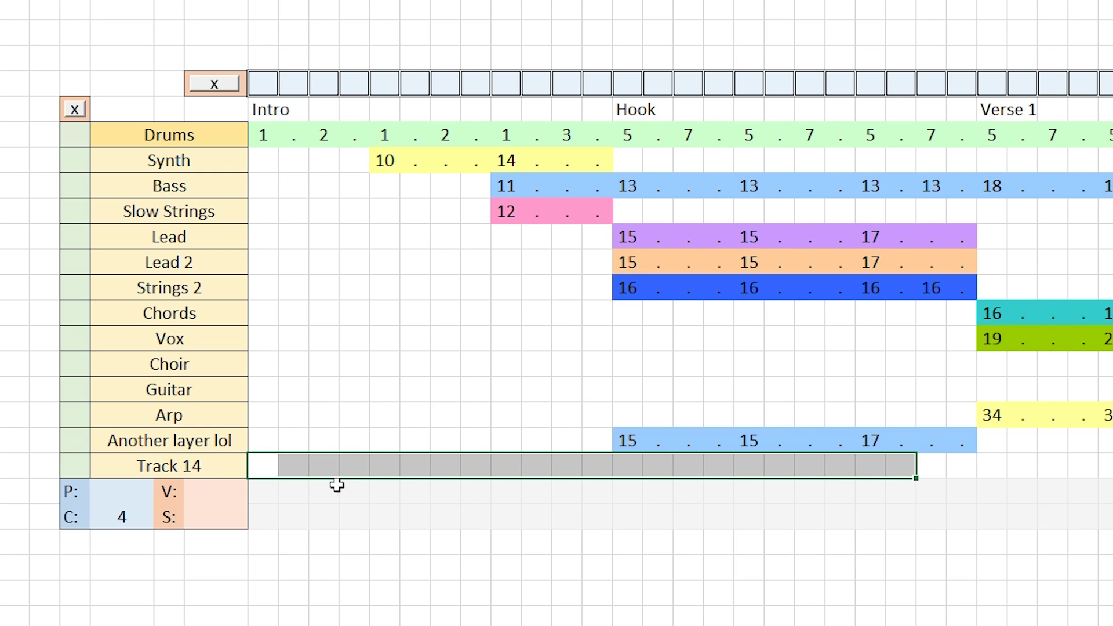
click(306, 475)
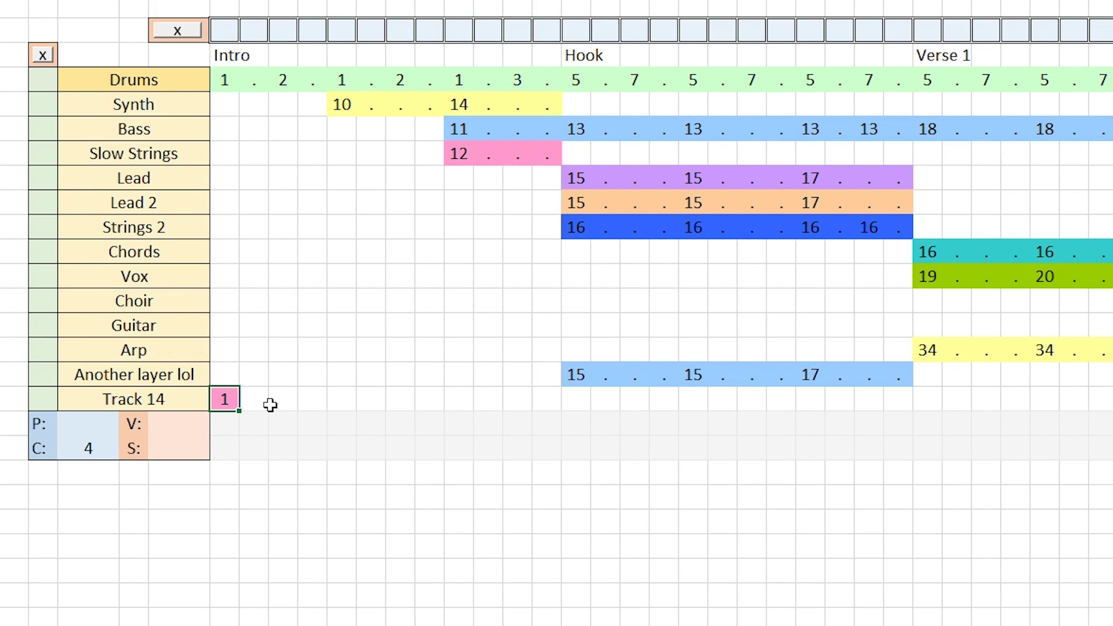
key(Right)
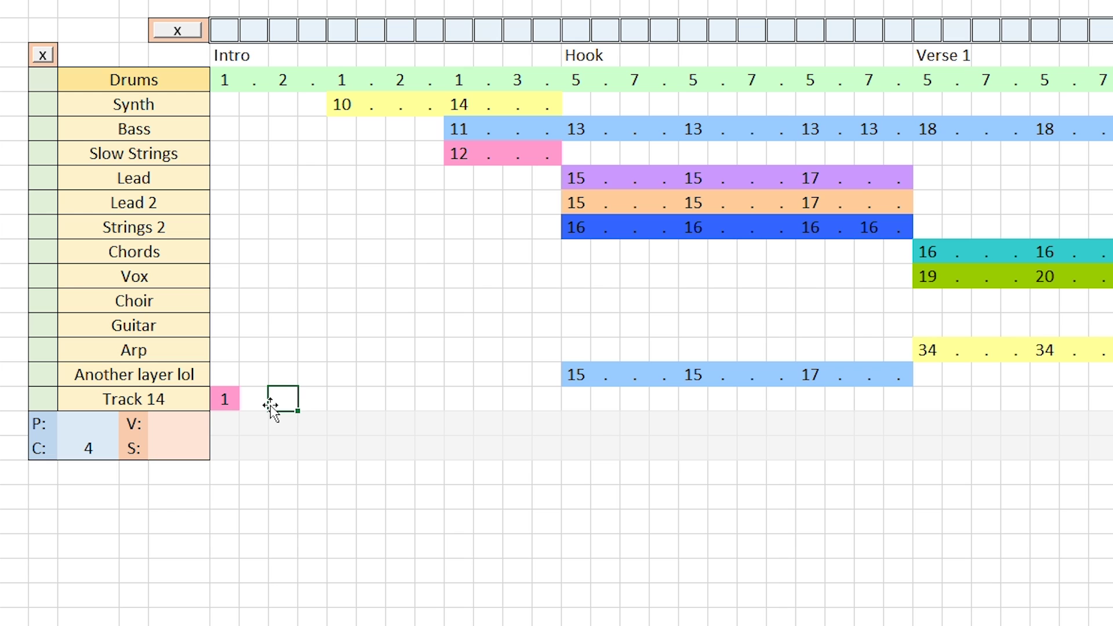
text(3)
key(Right)
text(5)
key(Right)
key(Right)
text(7)
key(Right)
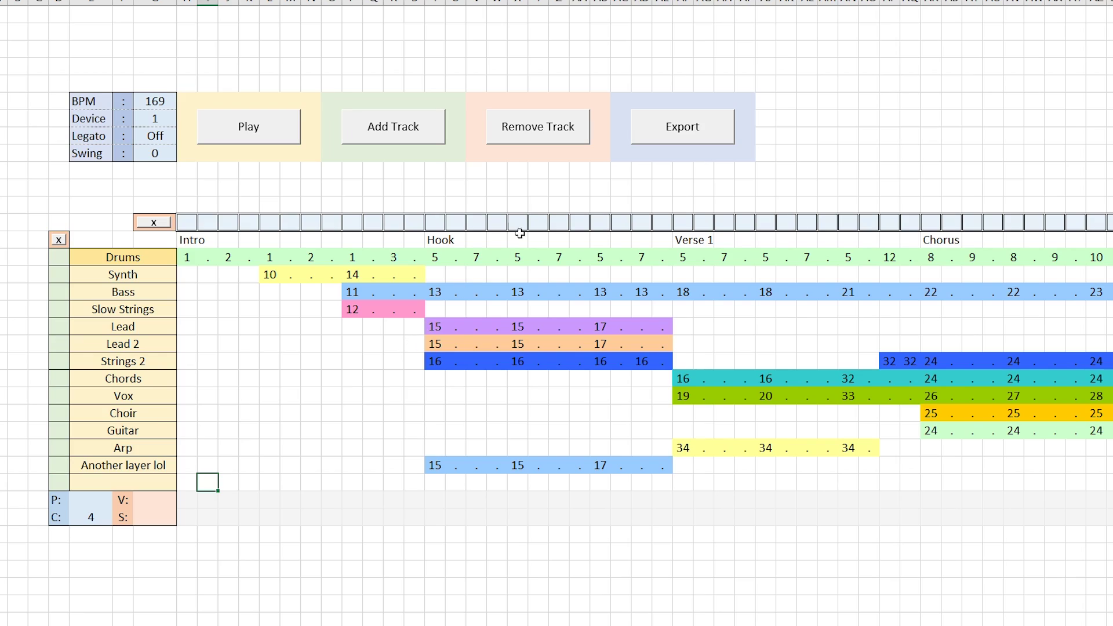
- Remove the empty Track 14 row and export the arrangement as MIDI into the DAW
click(550, 135)
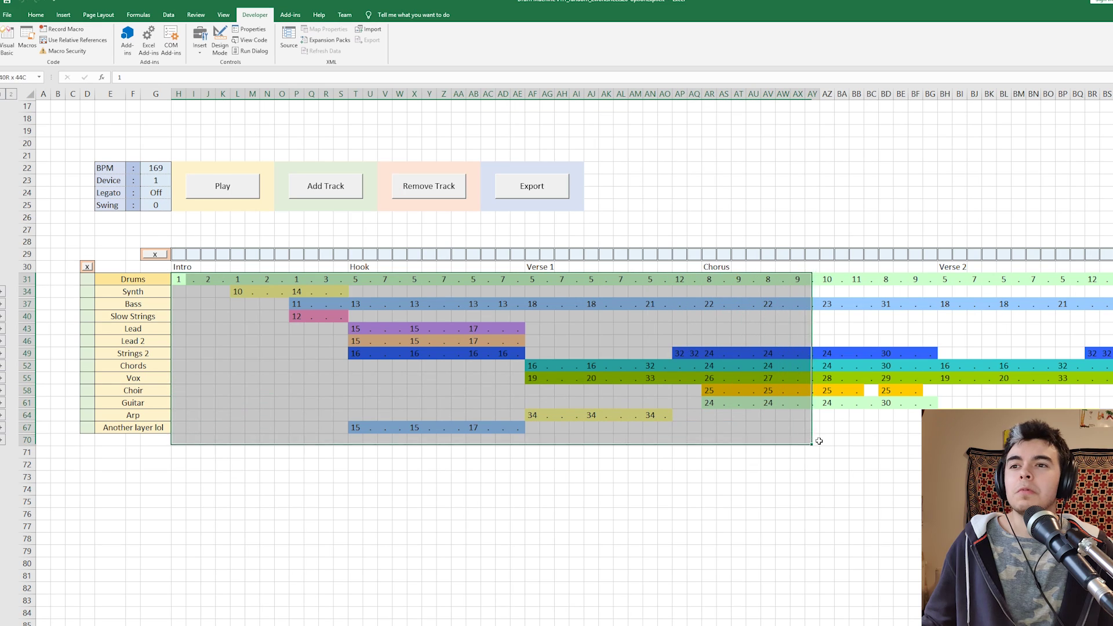
drag(188, 256, 1056, 465)
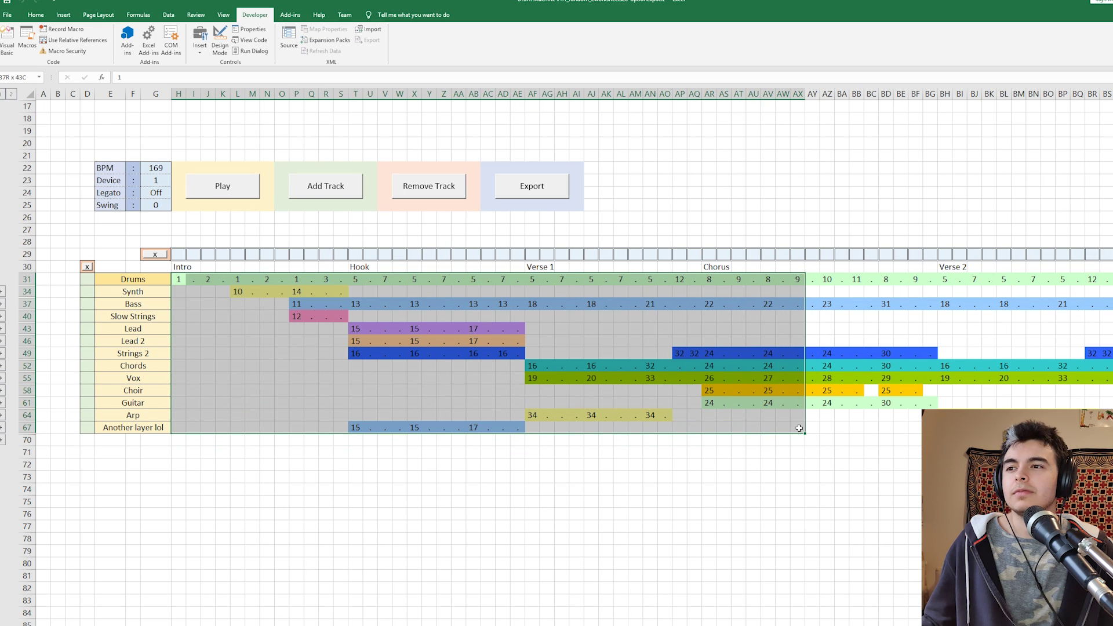
click(655, 392)
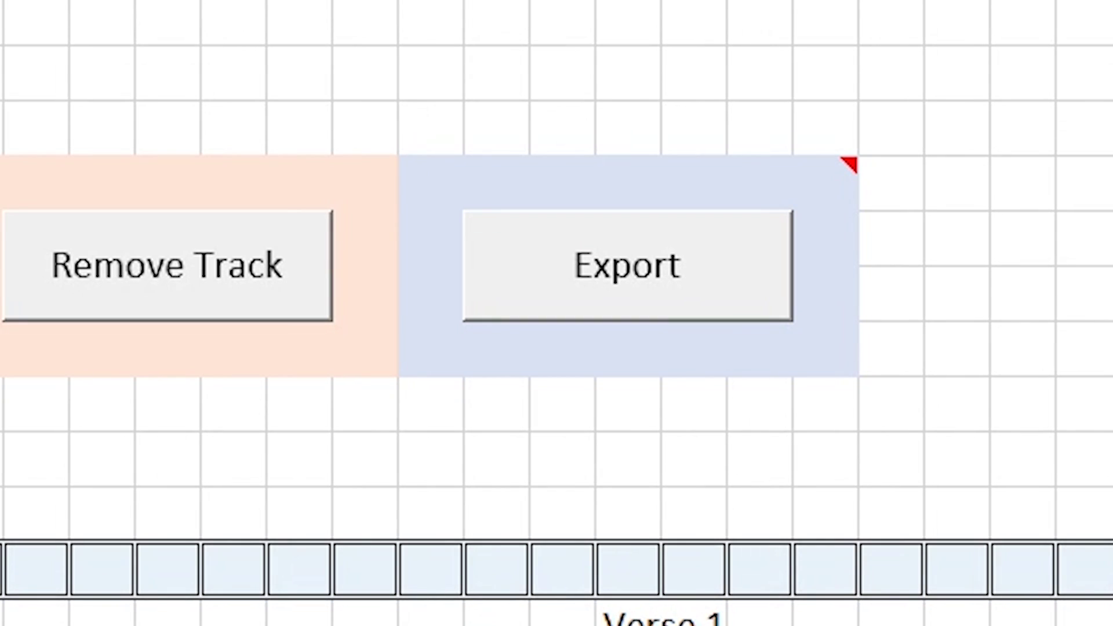
click(636, 255)
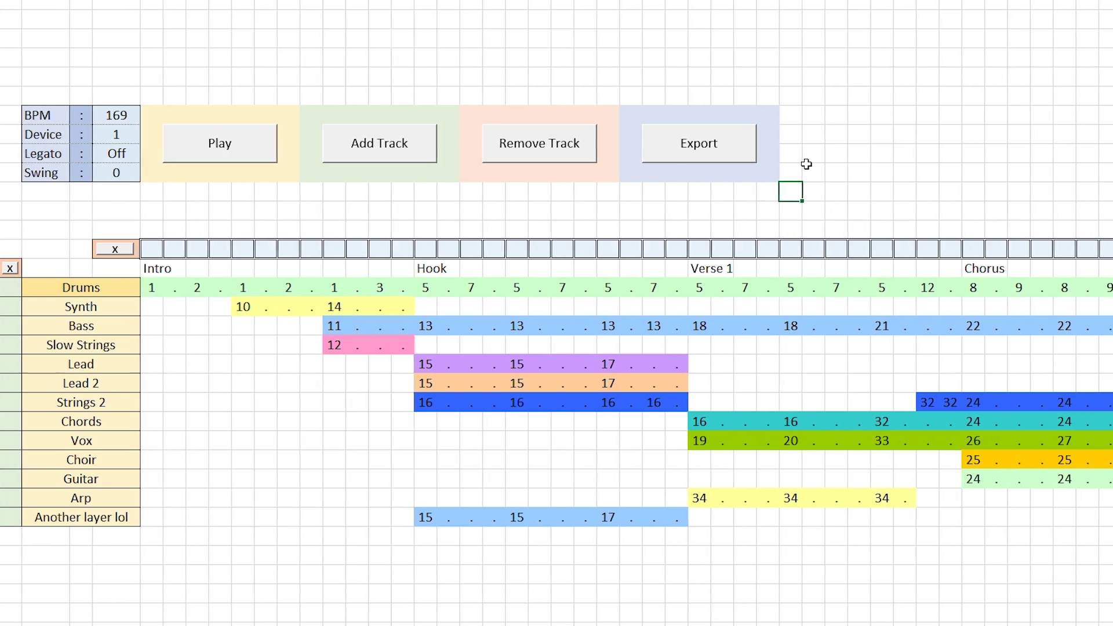
drag(138, 289, 795, 426)
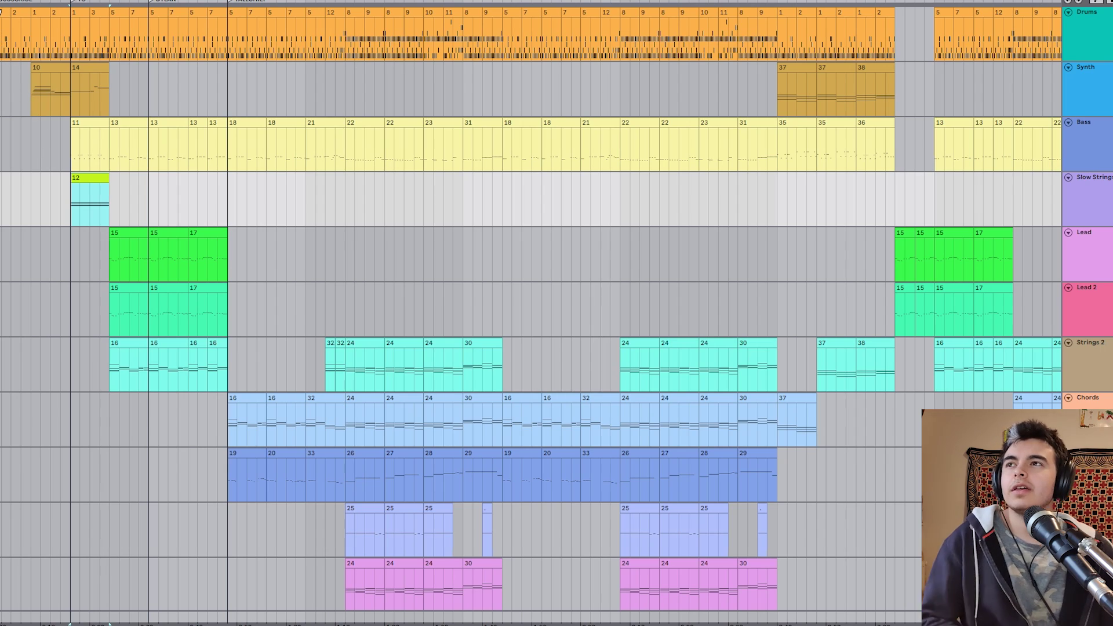
- Compare the imported Drums and Synth clips and open the Synth clip's MIDI notes
click(3, 13)
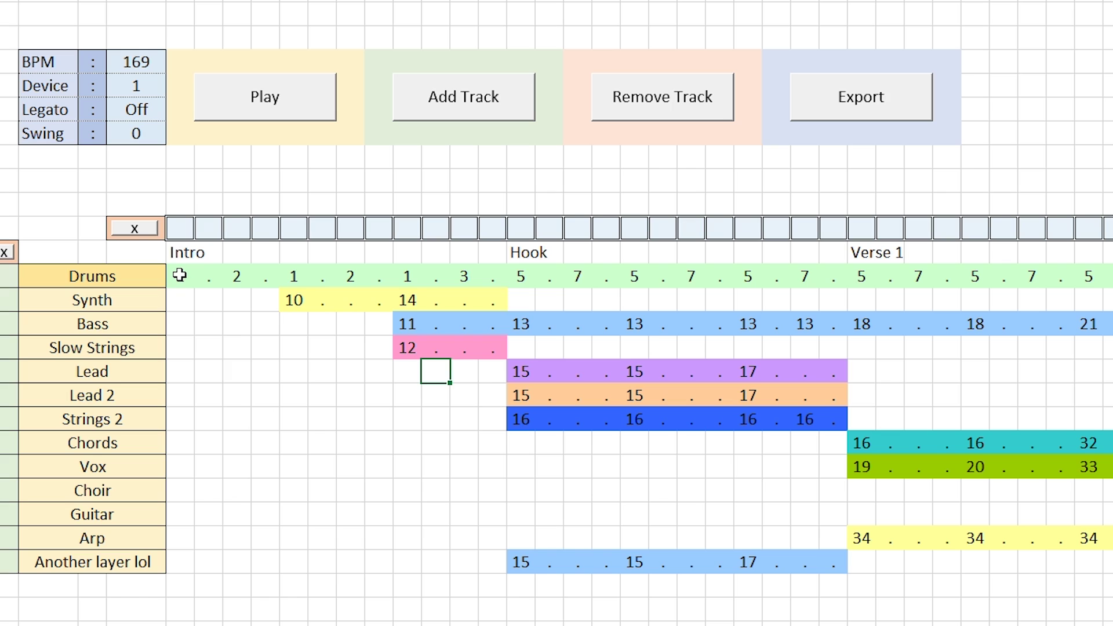
drag(180, 276, 463, 276)
drag(280, 299, 470, 300)
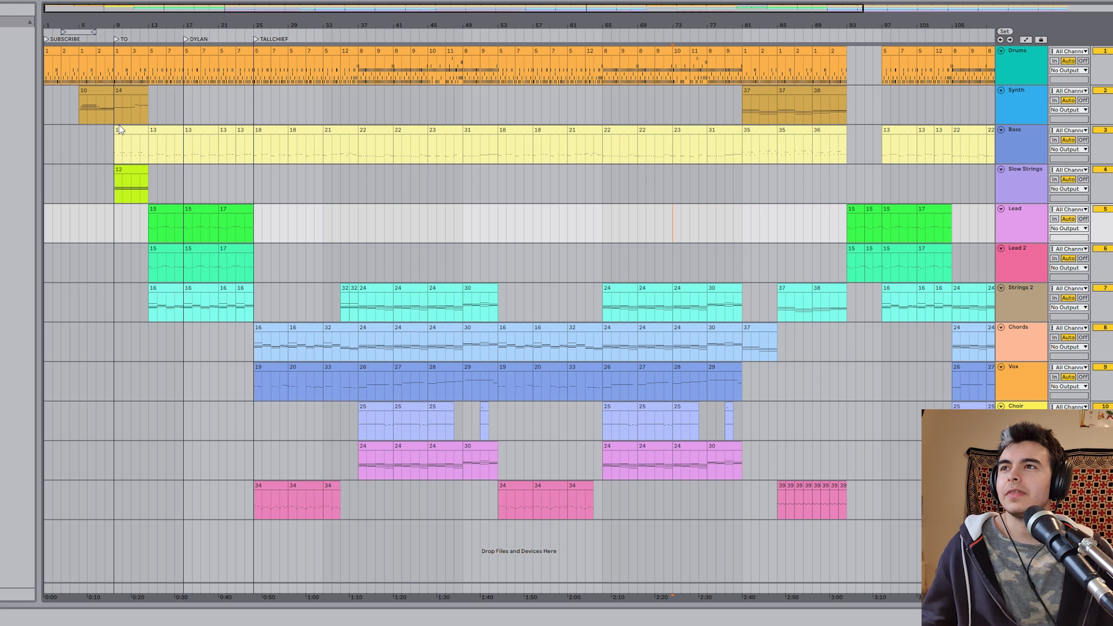
click(76, 89)
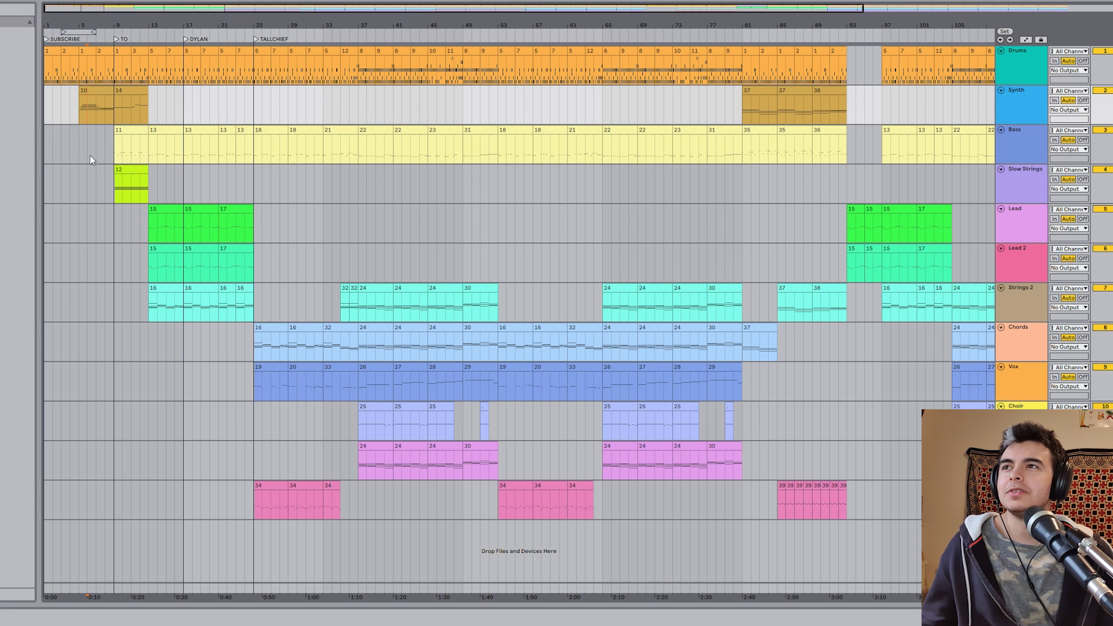
double_click(99, 90)
scroll(284, 356, up, 8)
scroll(316, 339, down, 2)
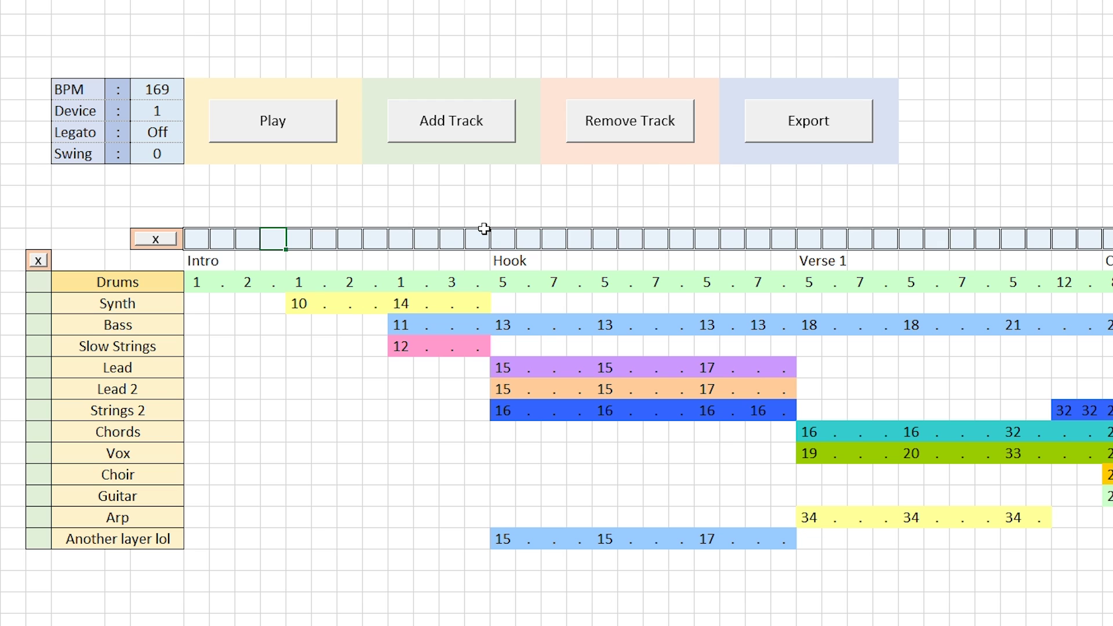
- Play from the start marker, then the section between the start and end markers
click(269, 131)
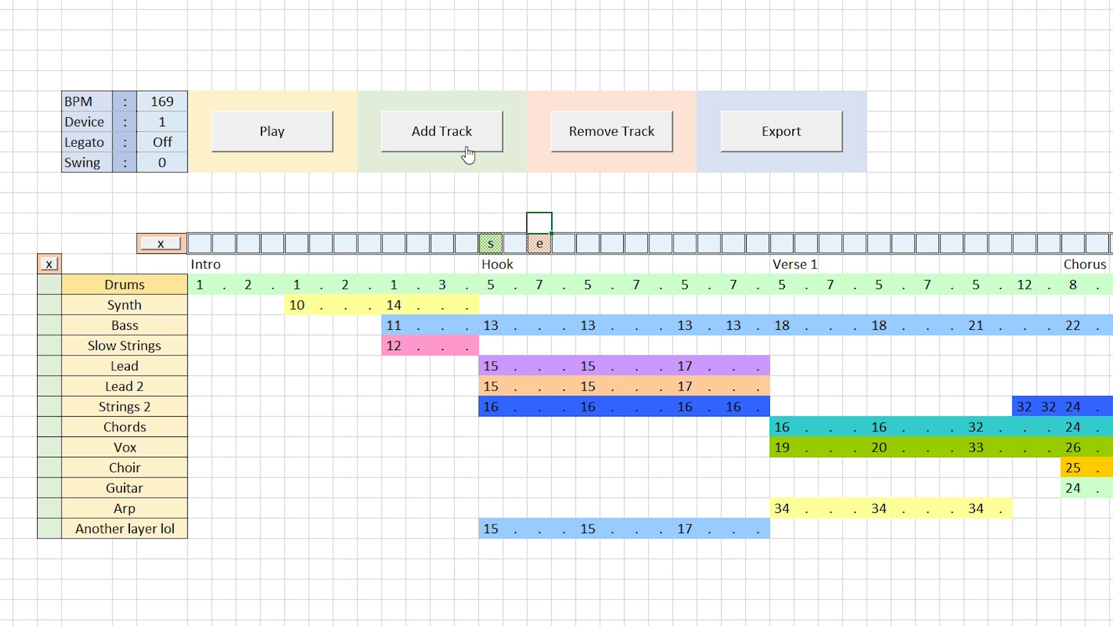
click(305, 134)
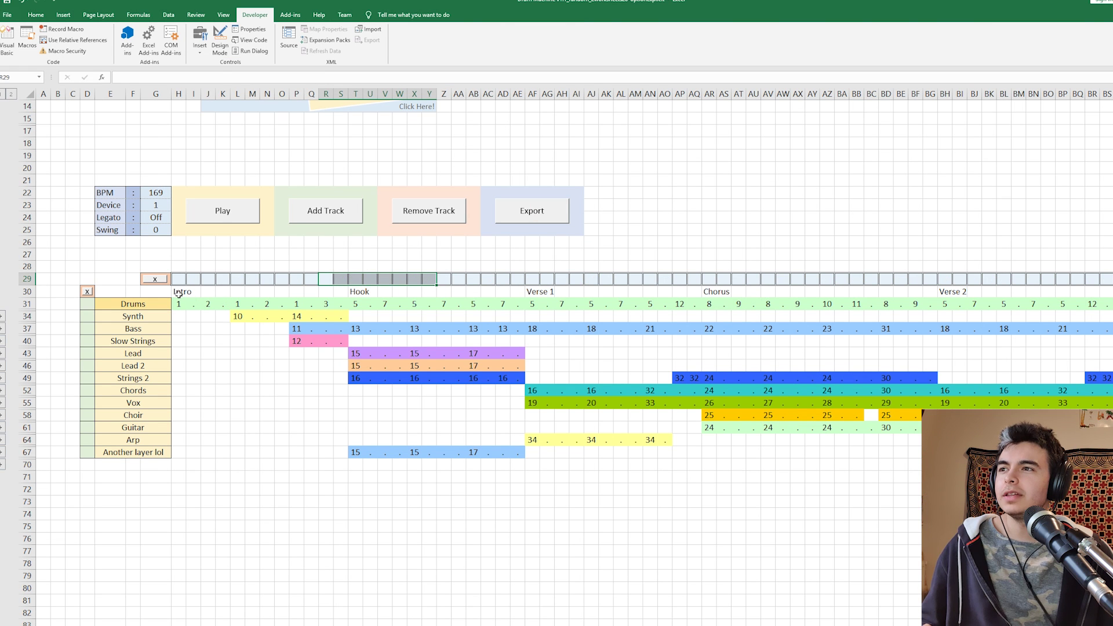
drag(197, 265, 1042, 277)
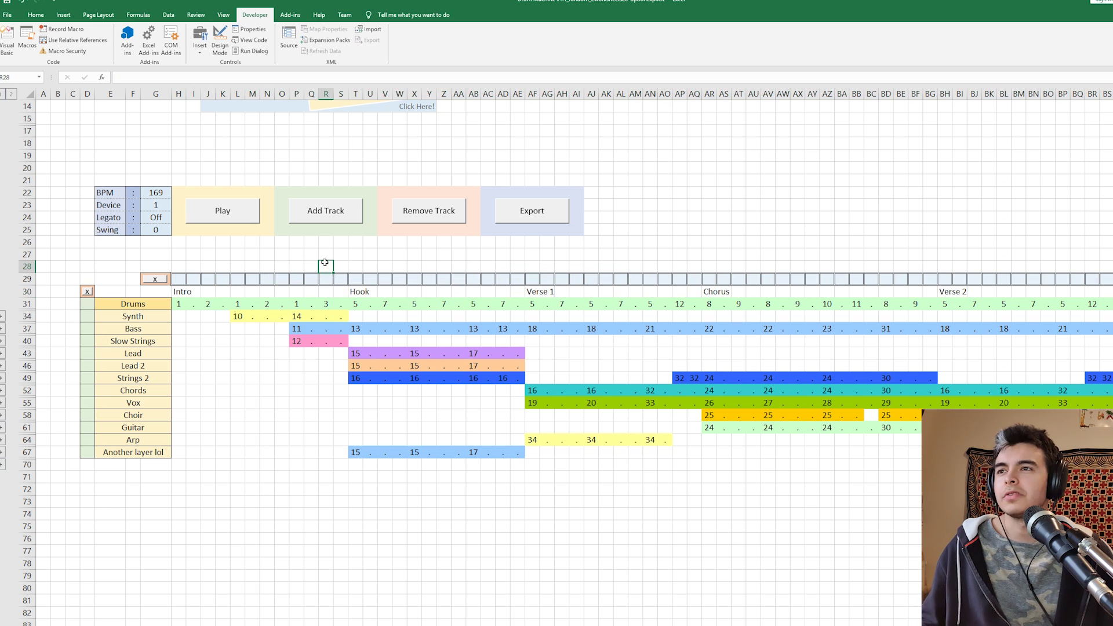
scroll(611, 320, up, 3)
- Write the reminder 'add more bass' in cell AR18
click(607, 267)
click(712, 253)
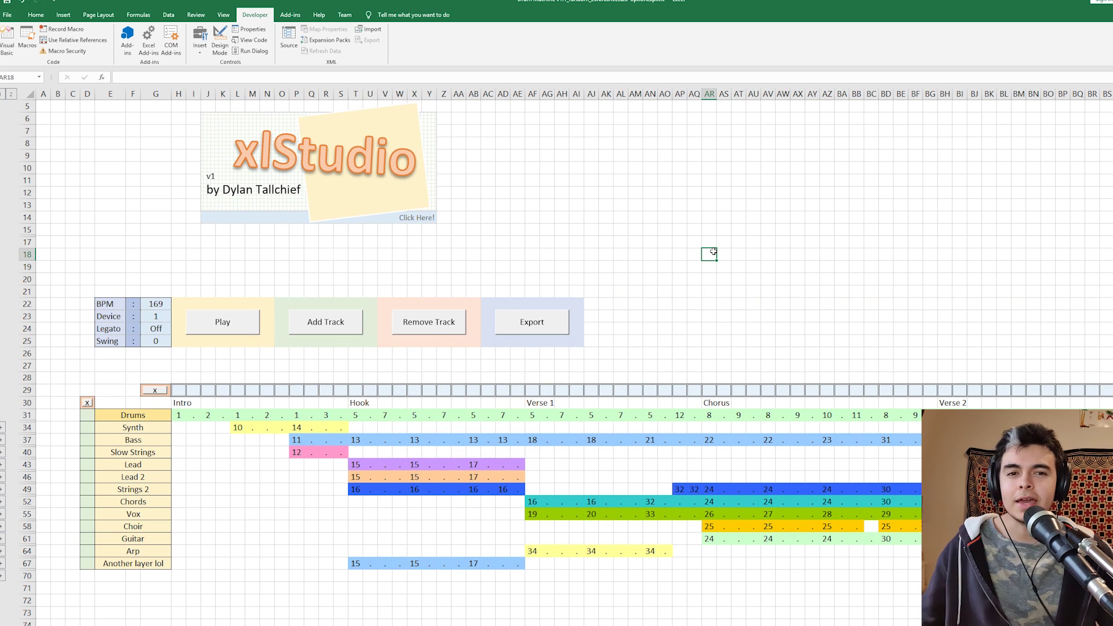
text(add more bass)
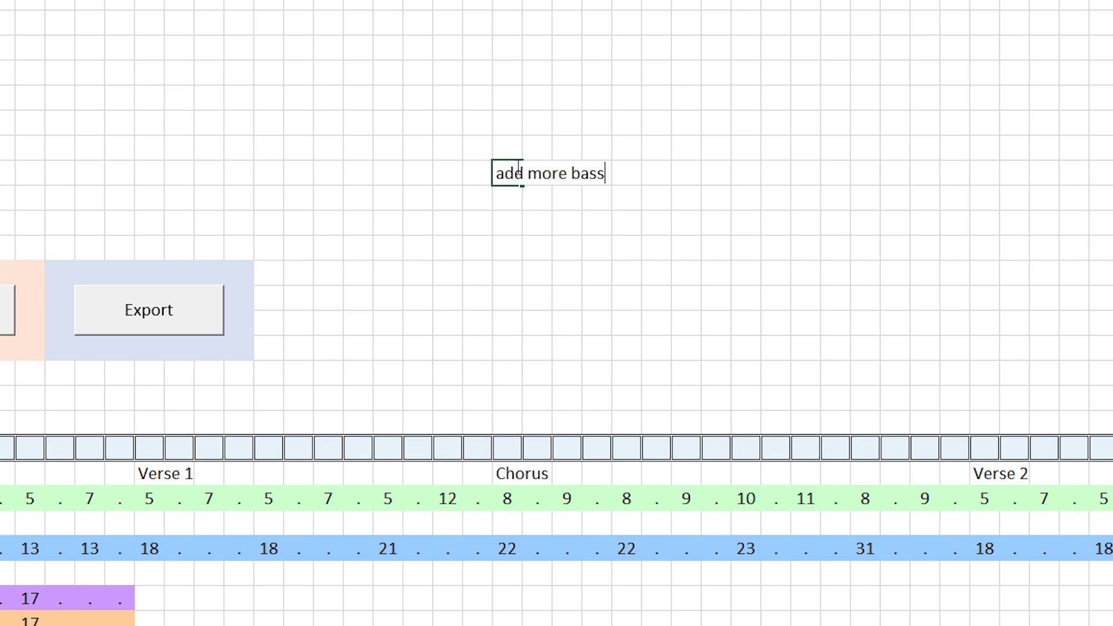
key(Return)
- Set s and e markers, clear them with x, and play from the beginning
text(s)
click(571, 311)
text(e)
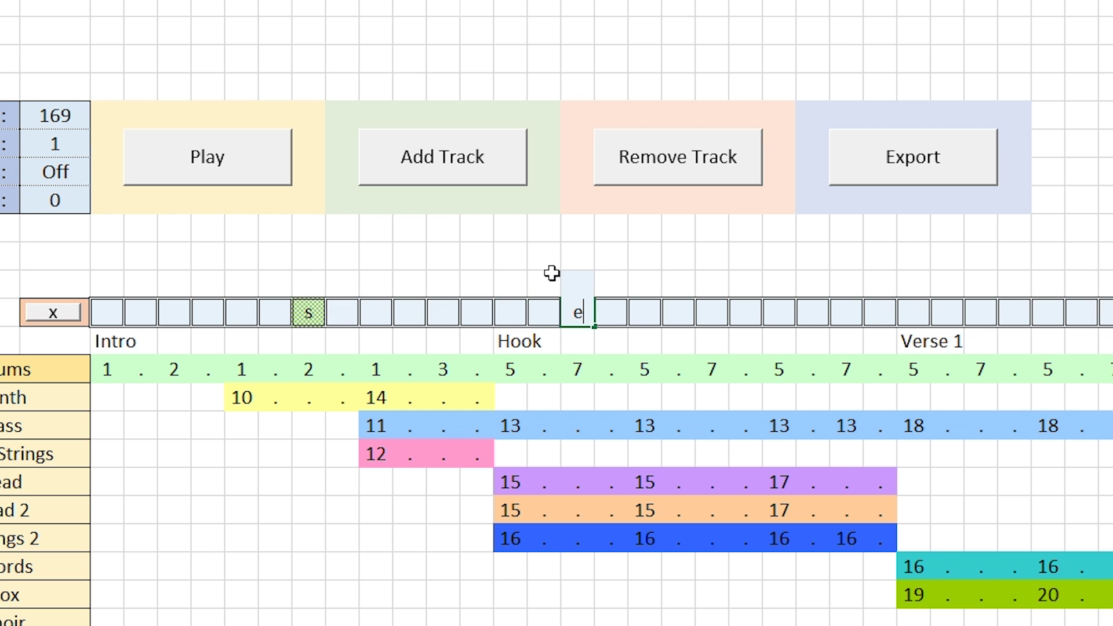
click(548, 263)
click(52, 312)
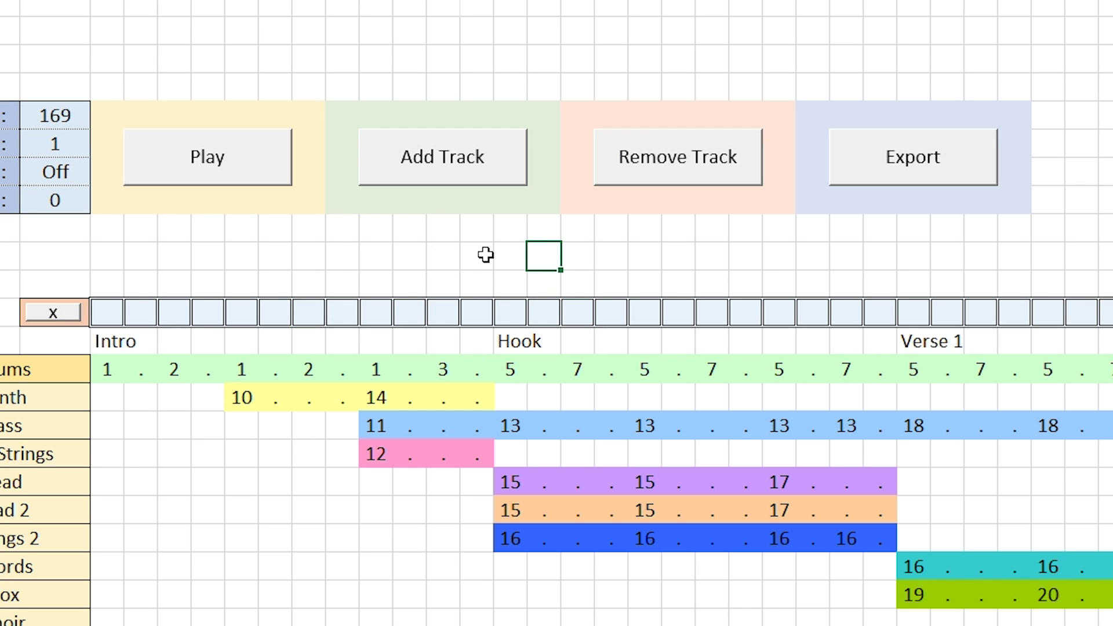
click(215, 170)
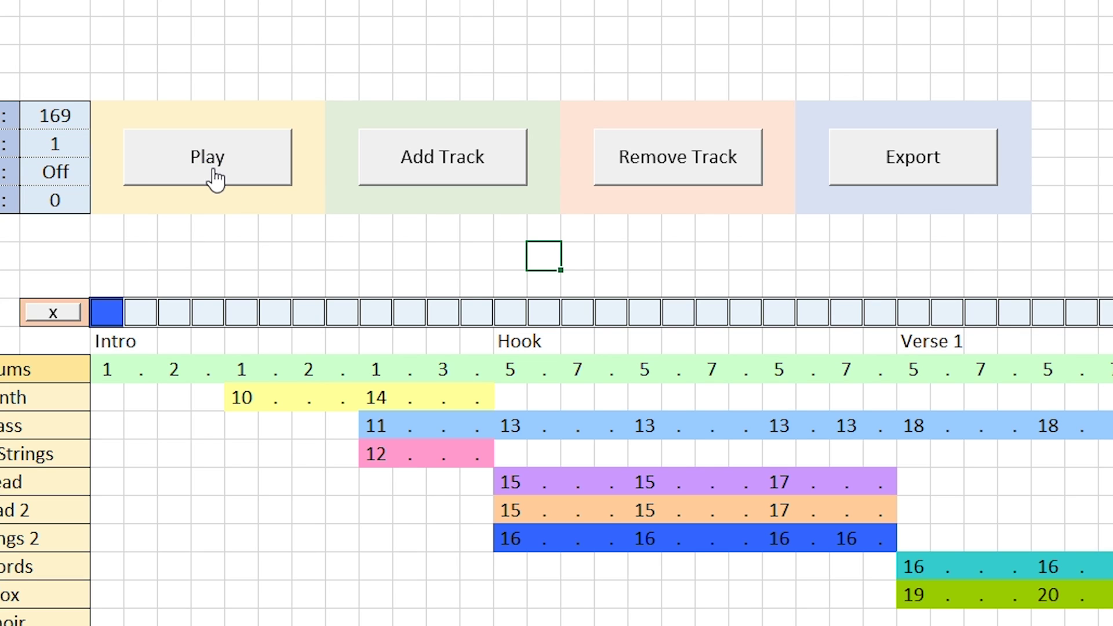
click(83, 216)
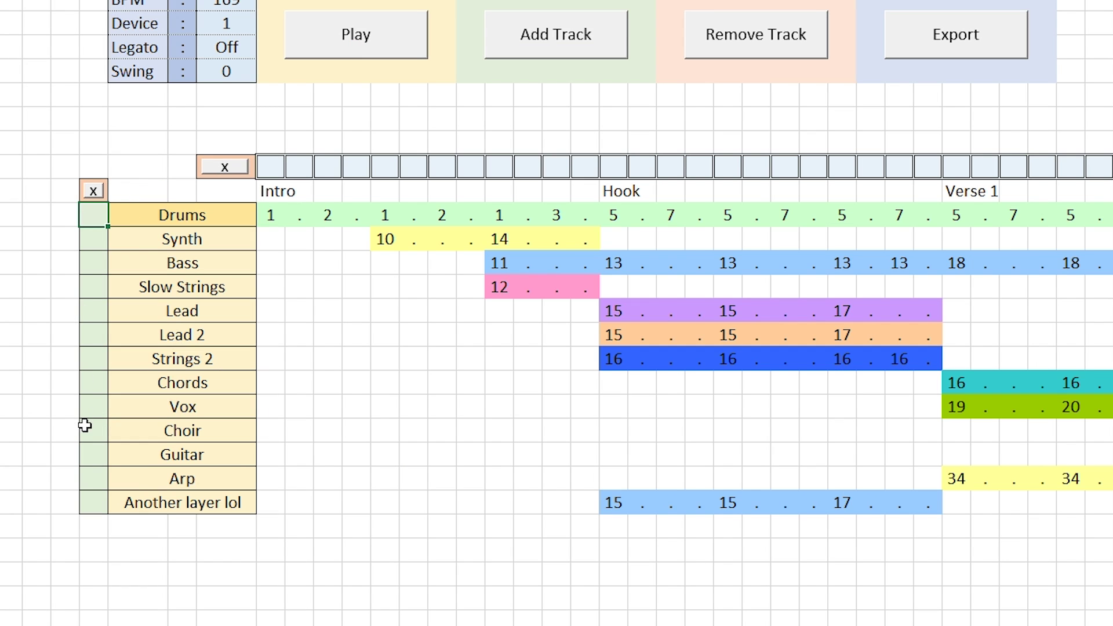
- Play from the start marker and clear the Drums solo mark
click(91, 264)
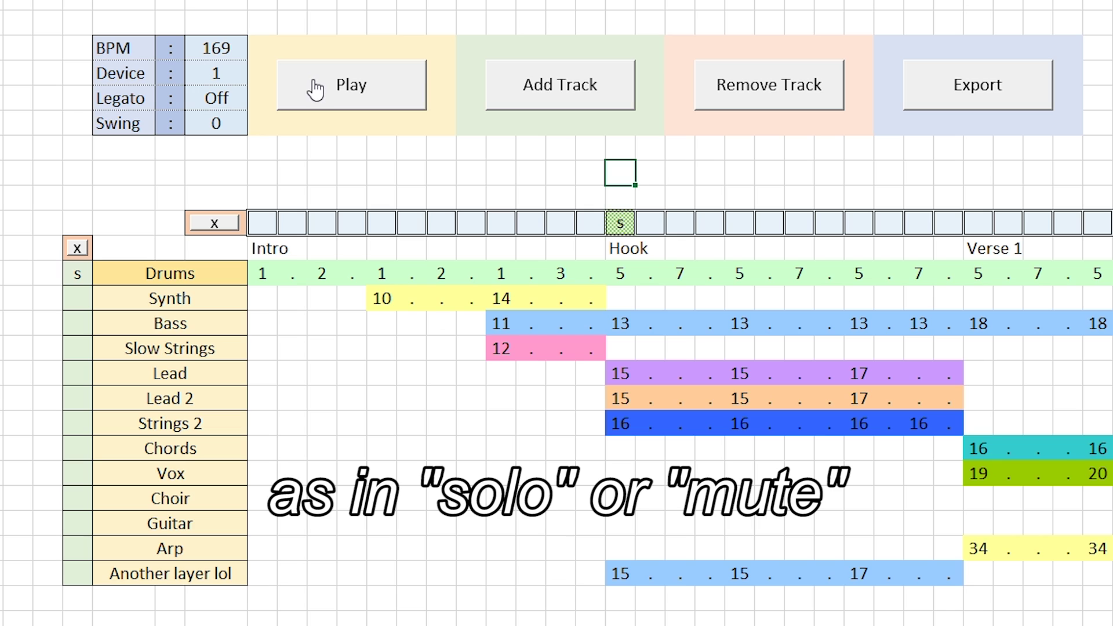
click(316, 90)
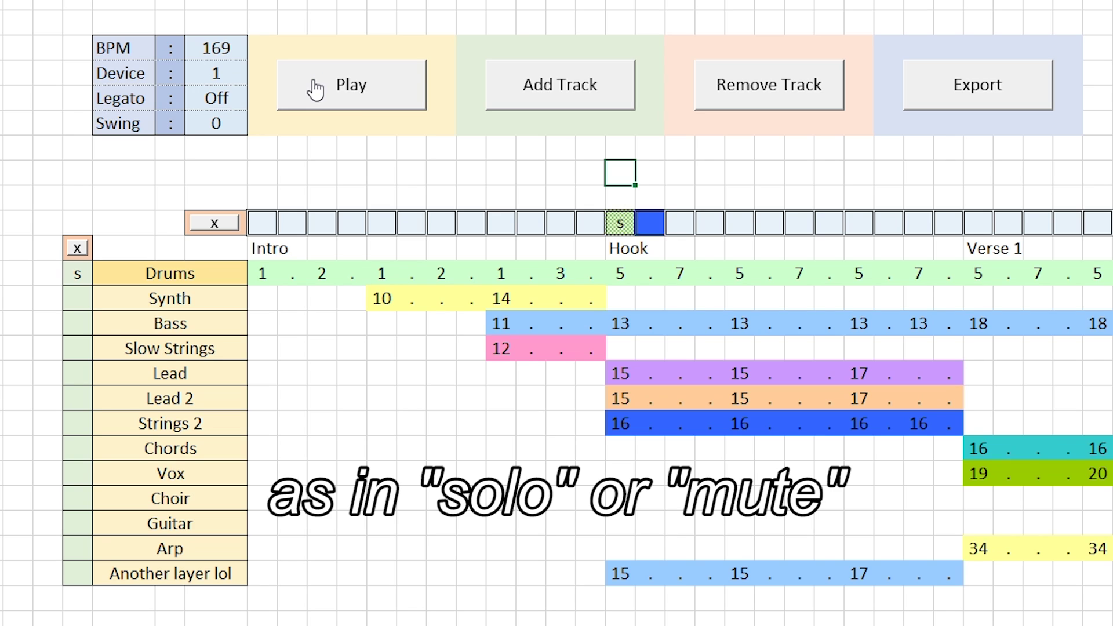
click(78, 250)
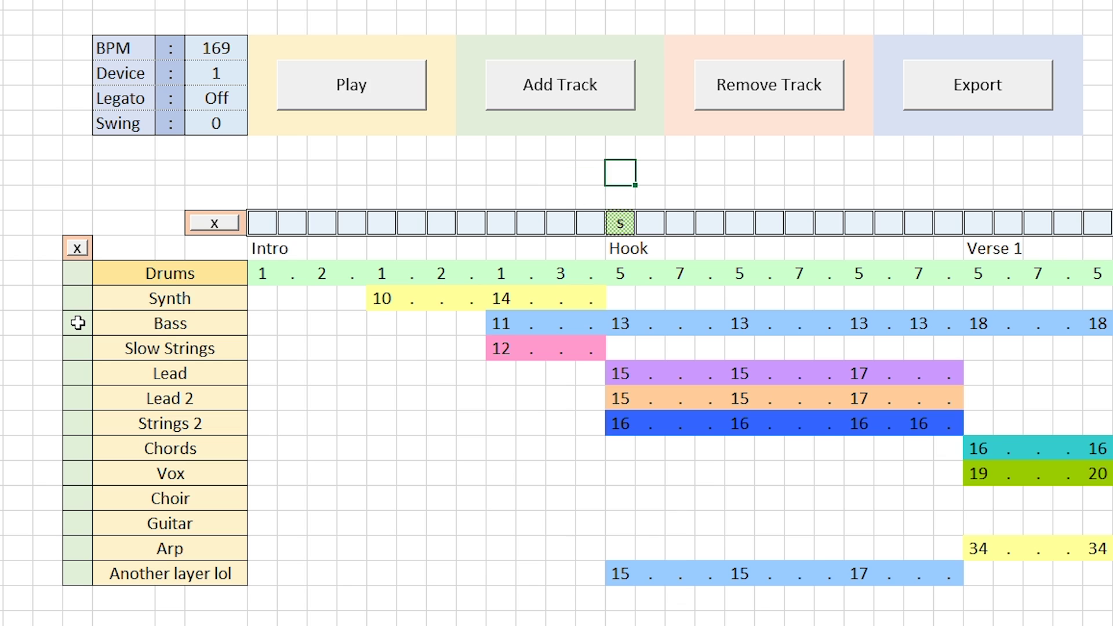
- Mute the Bass track with an m, then play and stop the arrangement
click(78, 323)
text(m)
click(77, 369)
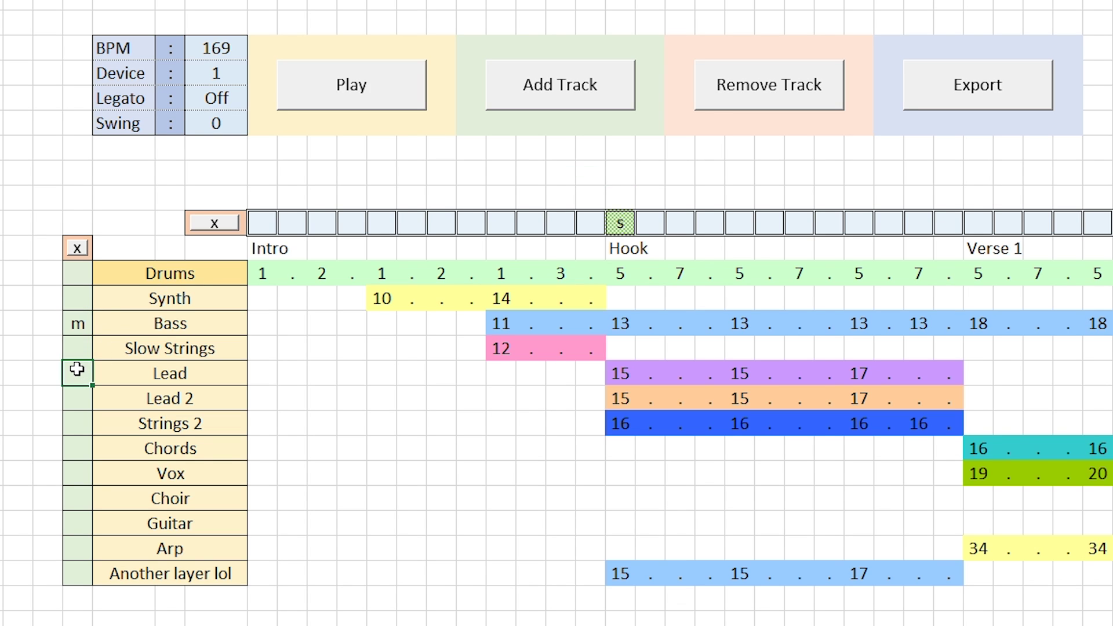
click(331, 110)
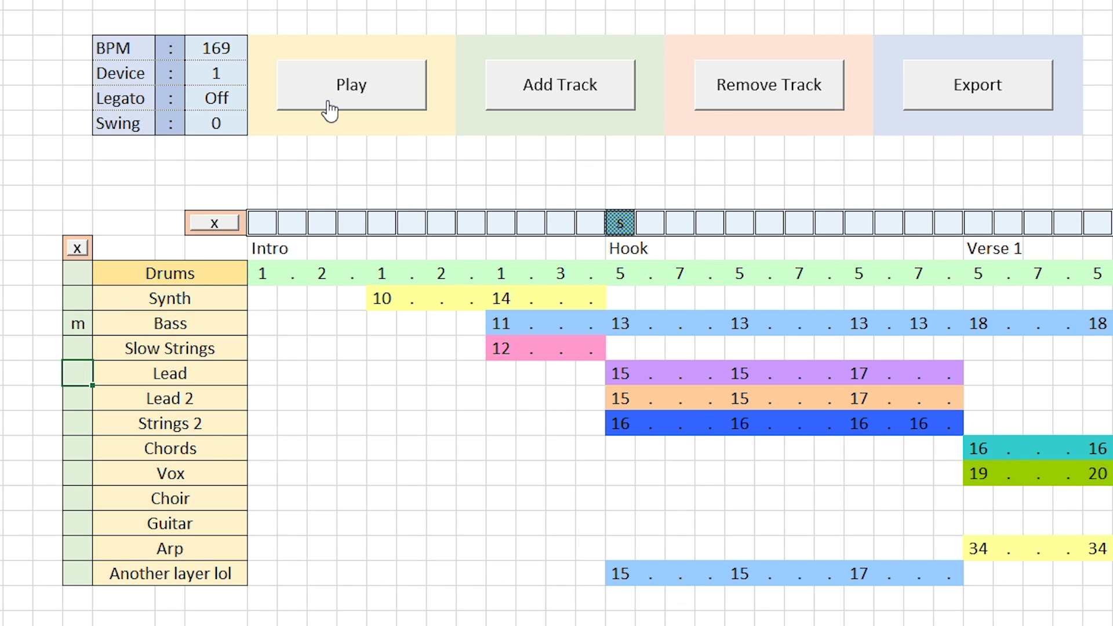
click(214, 220)
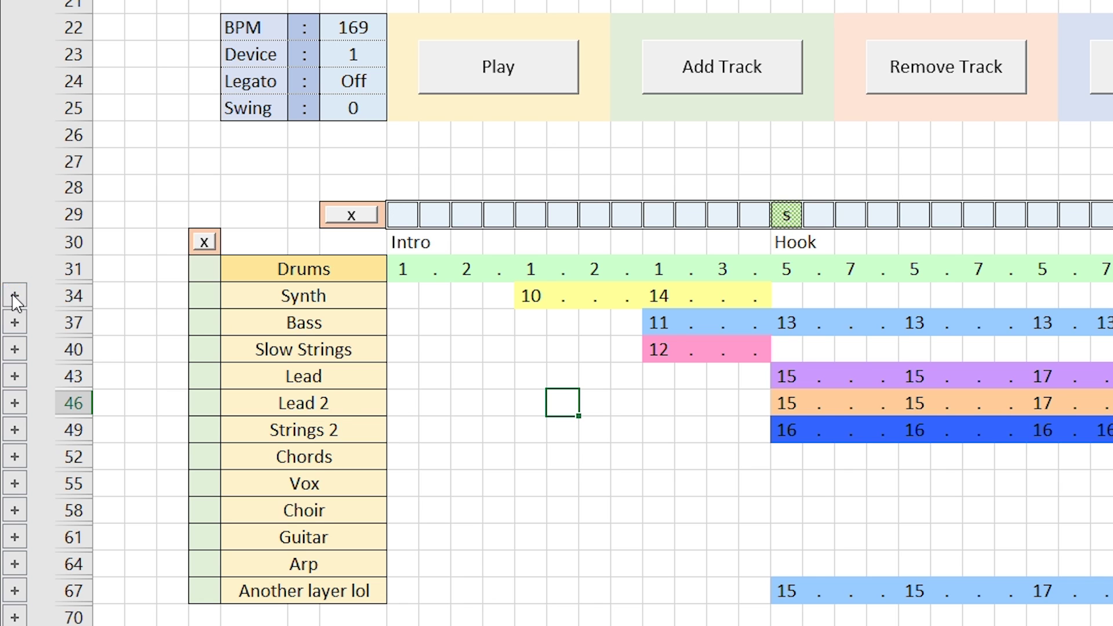
- Expand the Drums, Synth and Bass groups, then all tracks' P, C, V, S rows at outline level 2
click(15, 296)
click(15, 376)
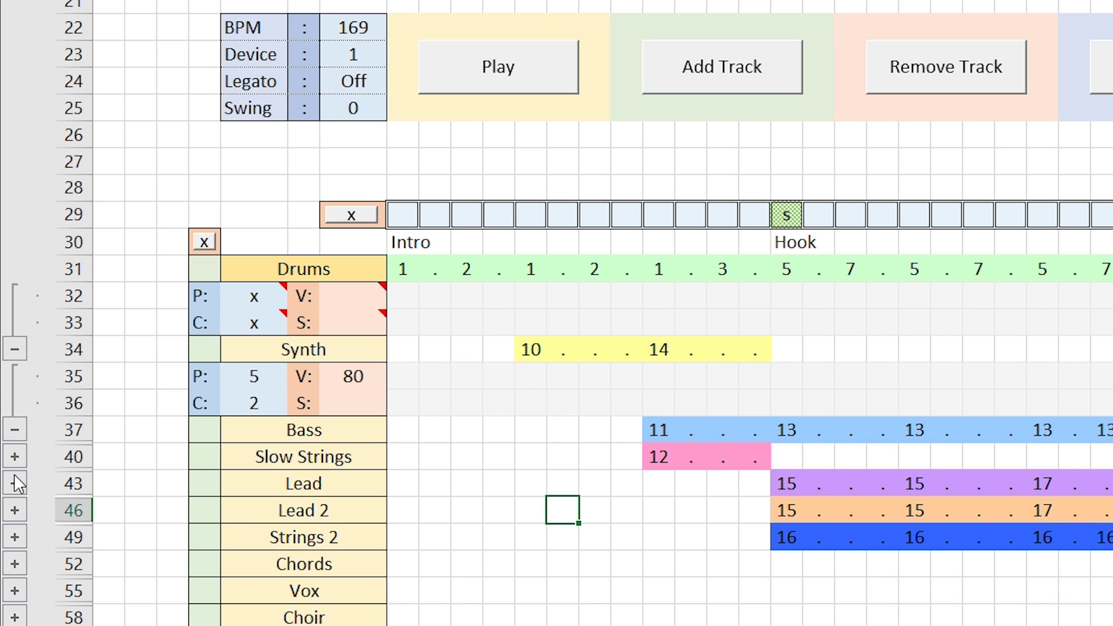
click(15, 458)
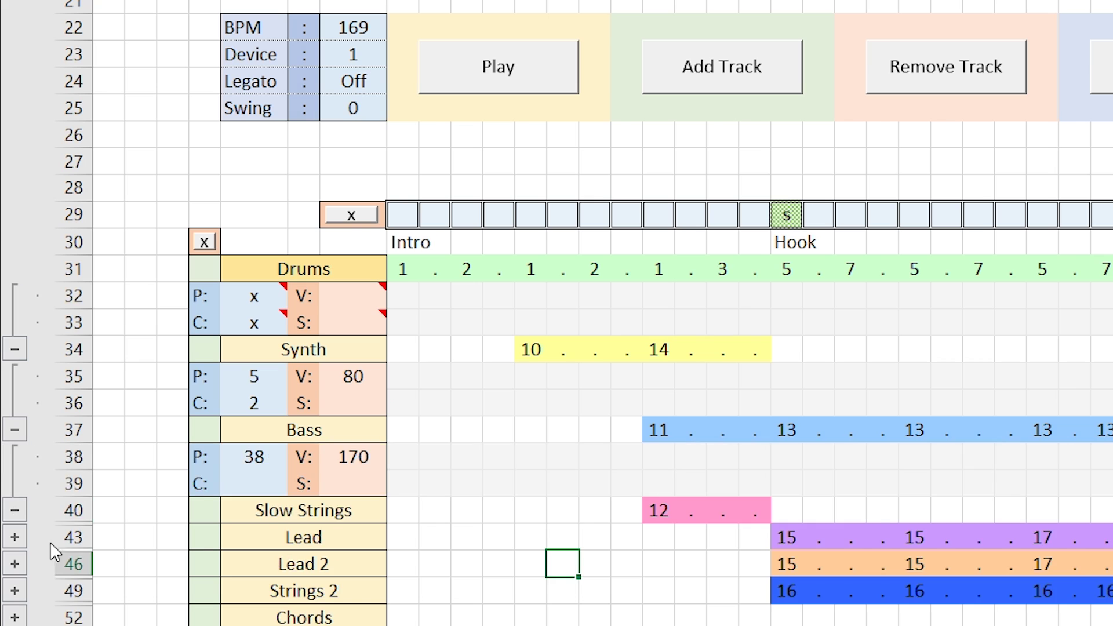
click(23, 34)
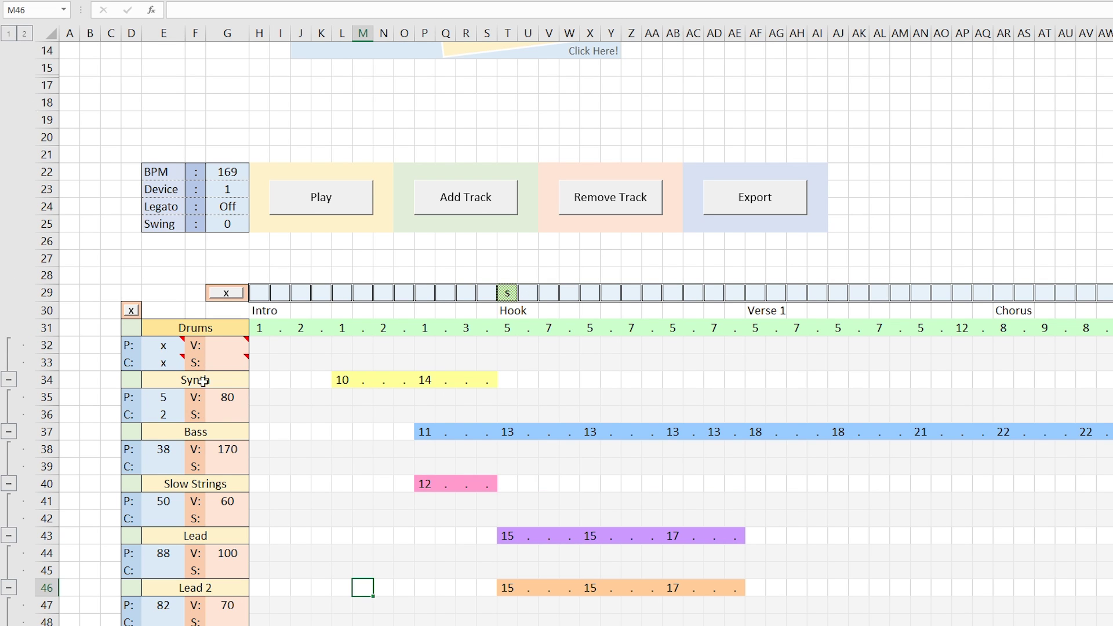
scroll(203, 381, down, 5)
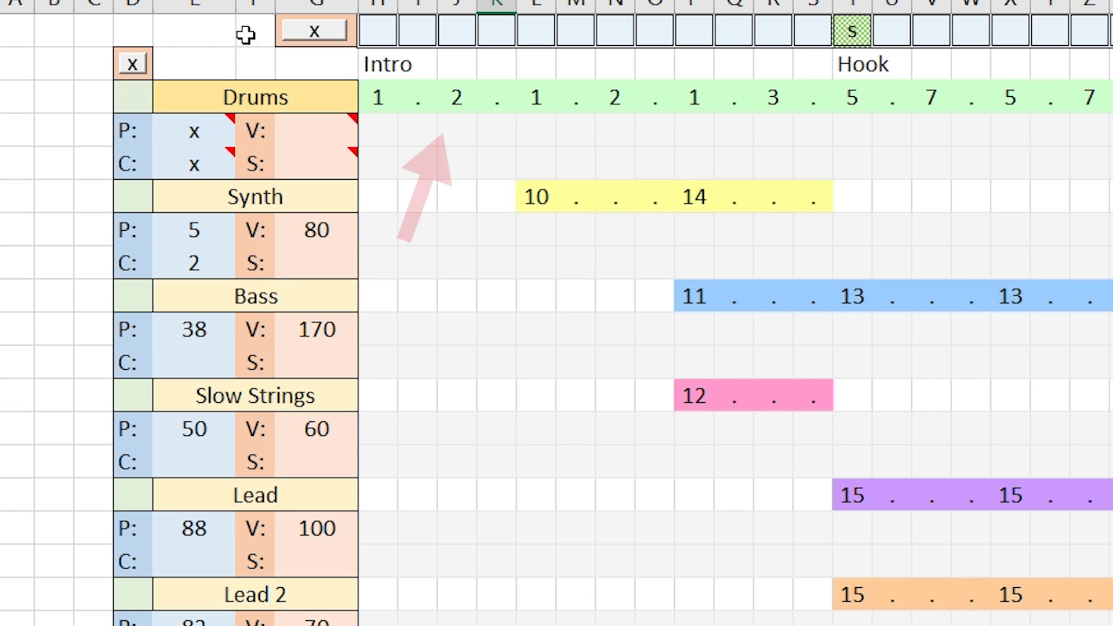
click(228, 91)
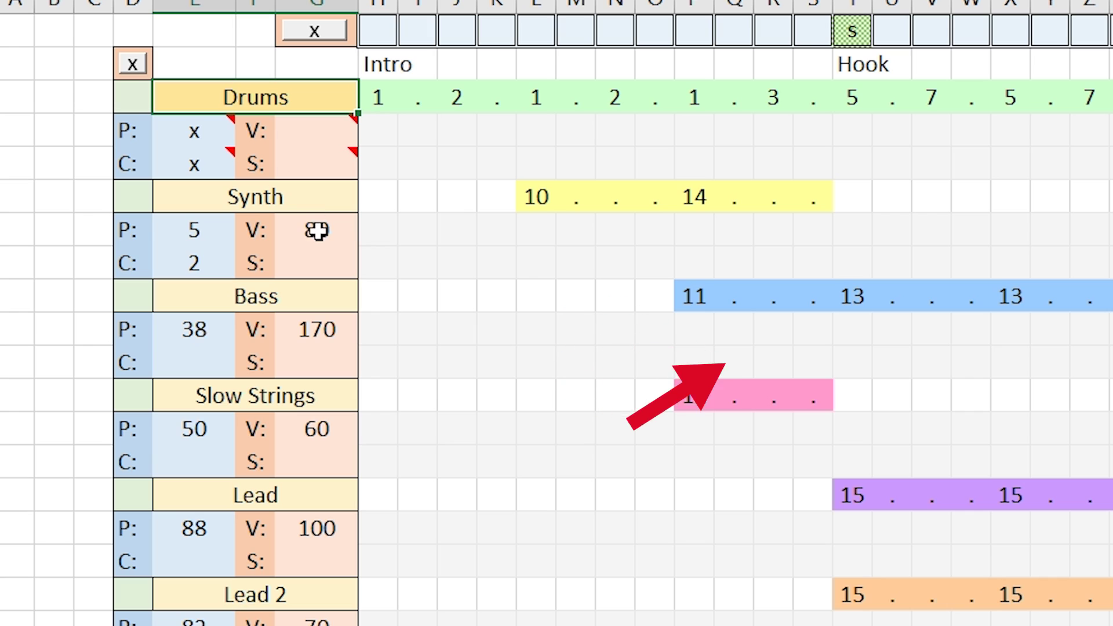
click(262, 193)
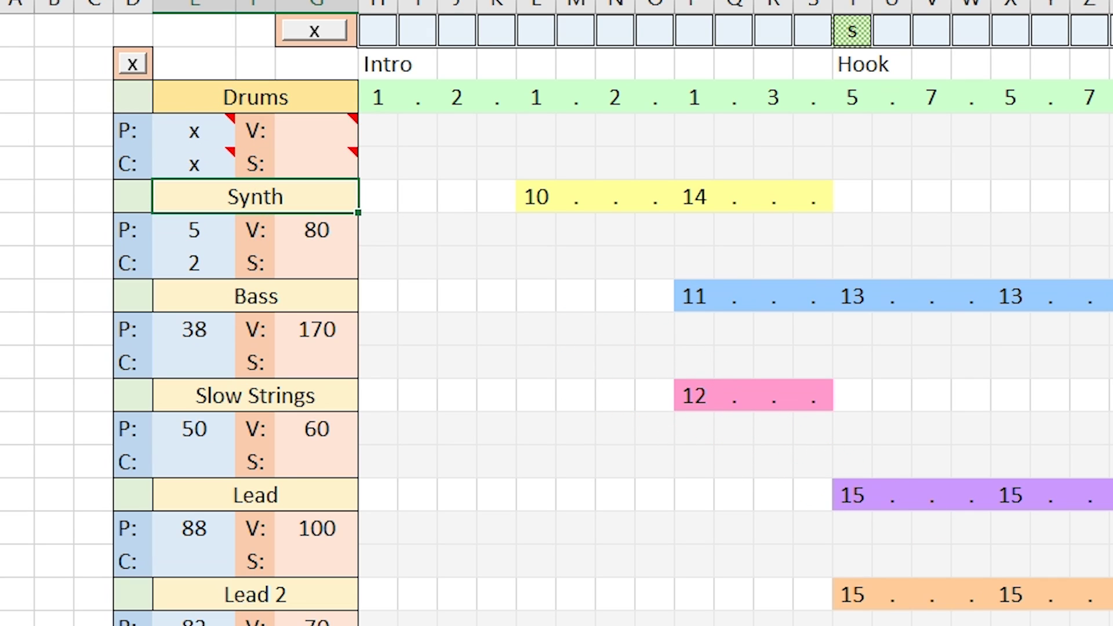
key(Down)
key(Down)
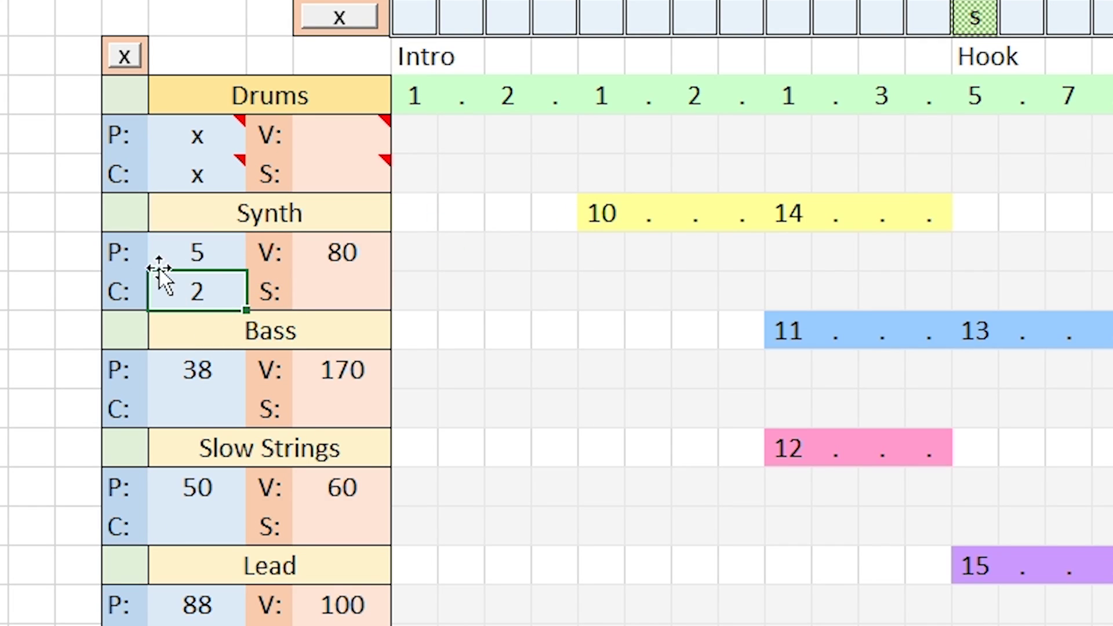
click(114, 249)
click(120, 299)
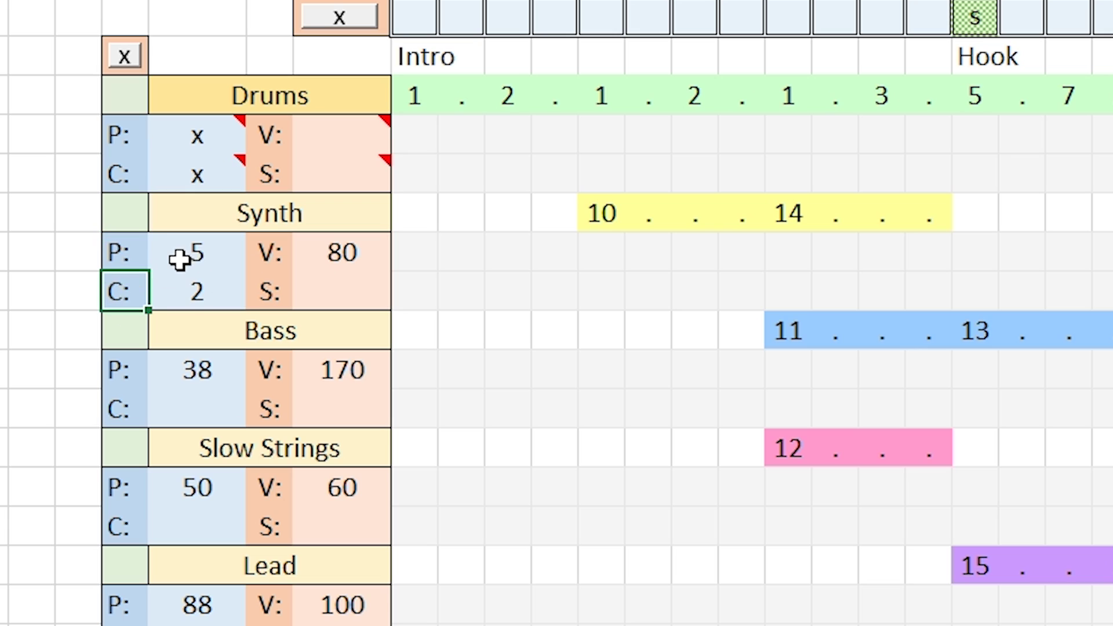
click(189, 305)
key(Right)
key(Right)
key(Right)
key(Right)
key(Right)
key(Right)
key(Right)
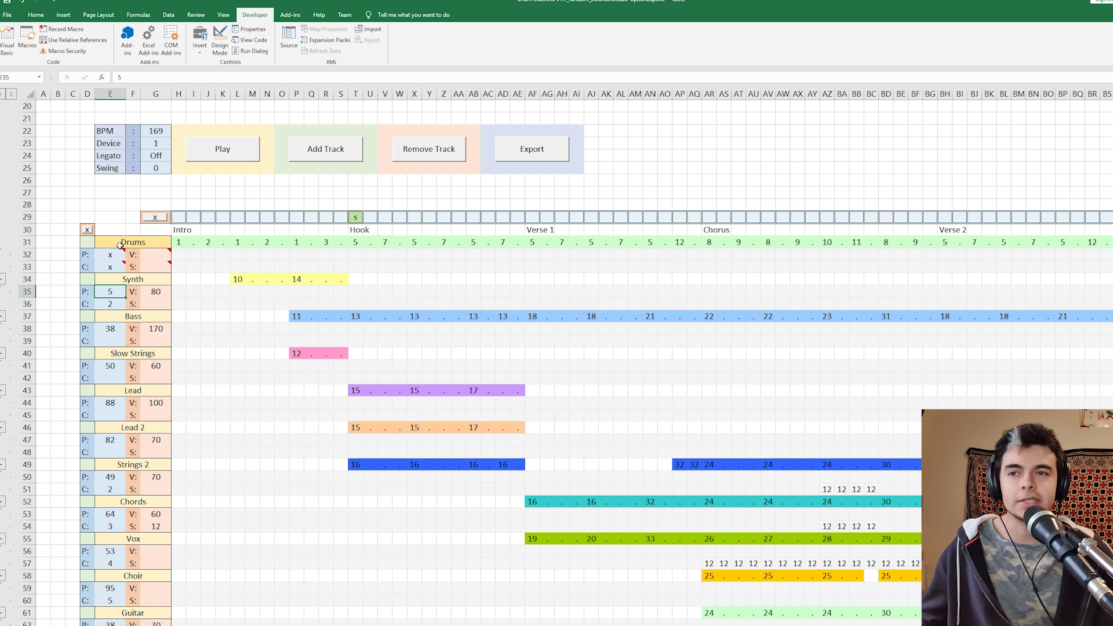
key(Left)
key(Left)
key(Left)
key(Left)
key(Left)
key(Left)
key(Left)
key(Up)
text(10)
key(Return)
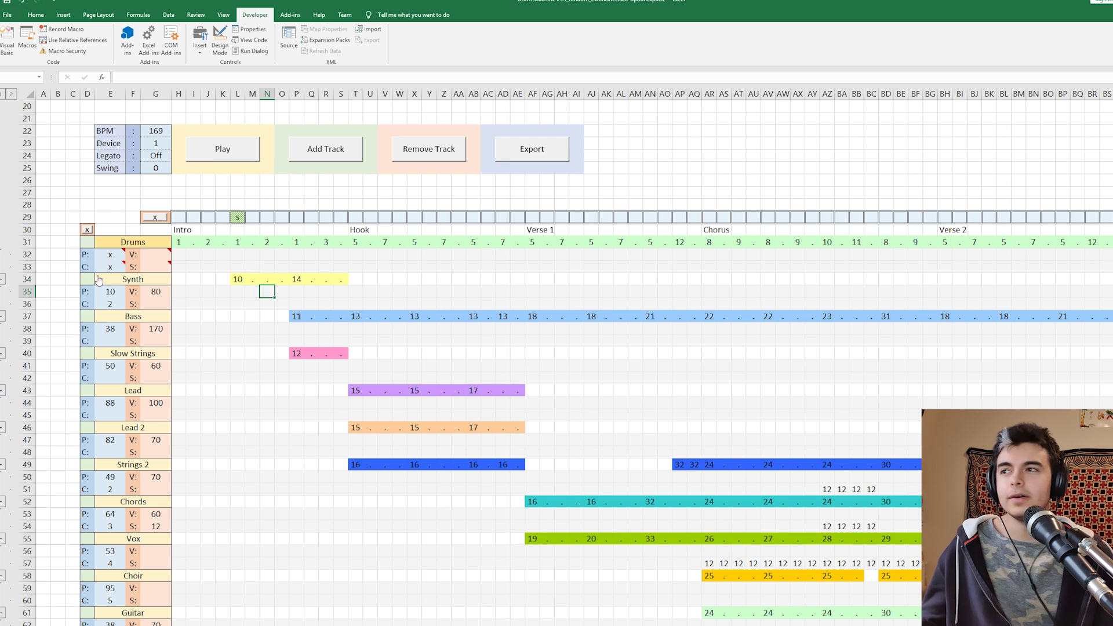
key(Left)
key(Left)
key(Left)
key(Left)
key(Left)
key(Left)
key(Left)
key(Left)
text(5)
click(160, 294)
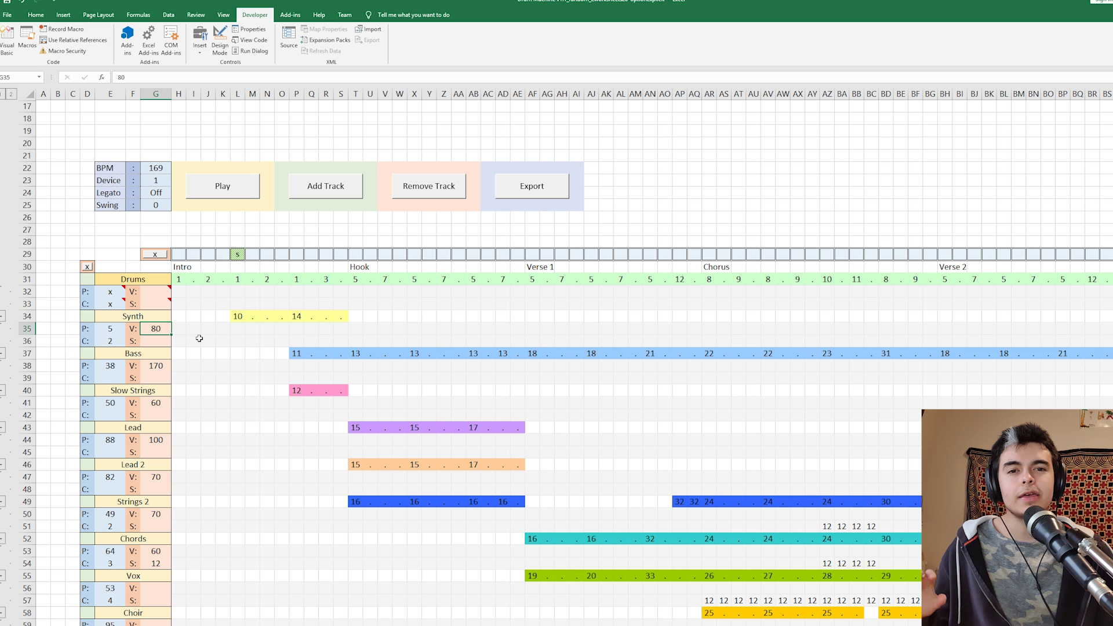
- Replace the Synth V value 80 with 200, then delete it so G35 is blank
mouse_move(238, 329)
mouse_down()
mouse_move(268, 338)
mouse_move(235, 328)
mouse_up()
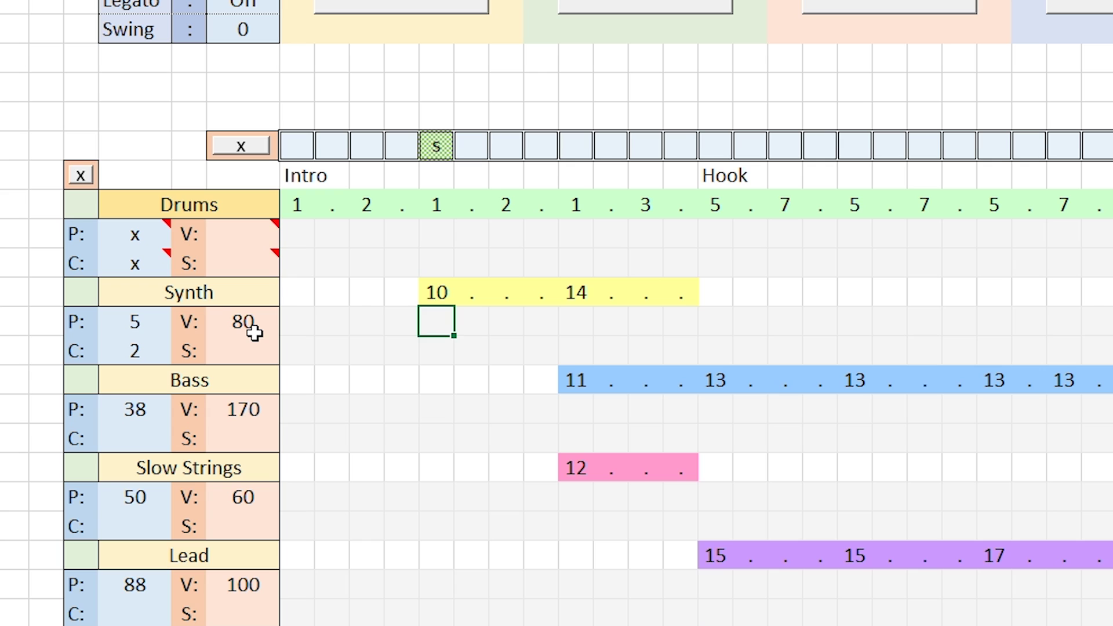
click(152, 329)
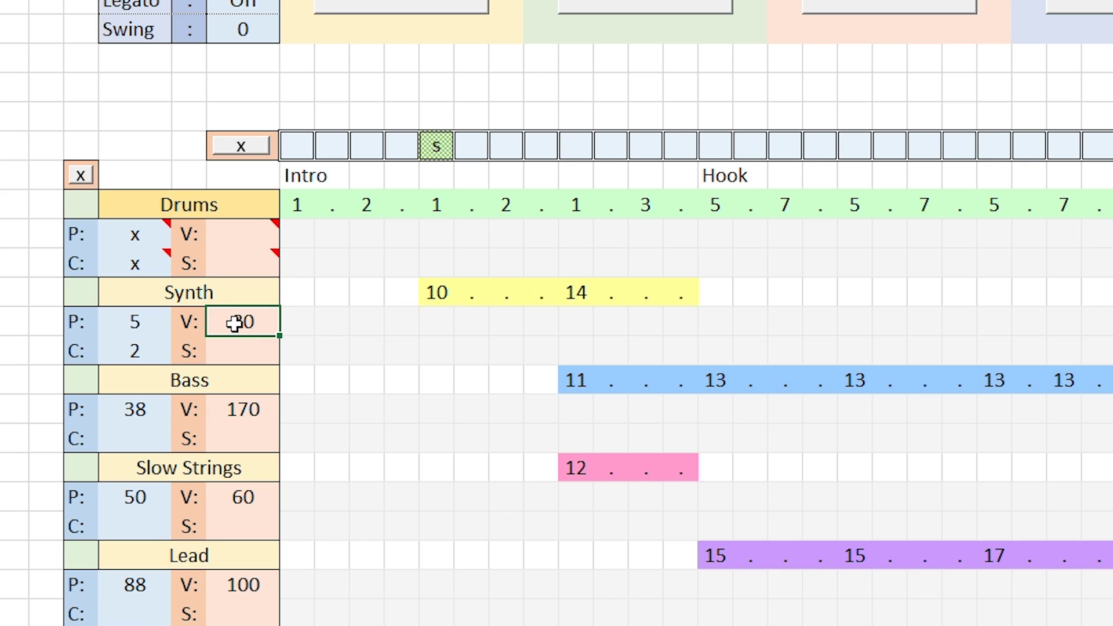
text(200)
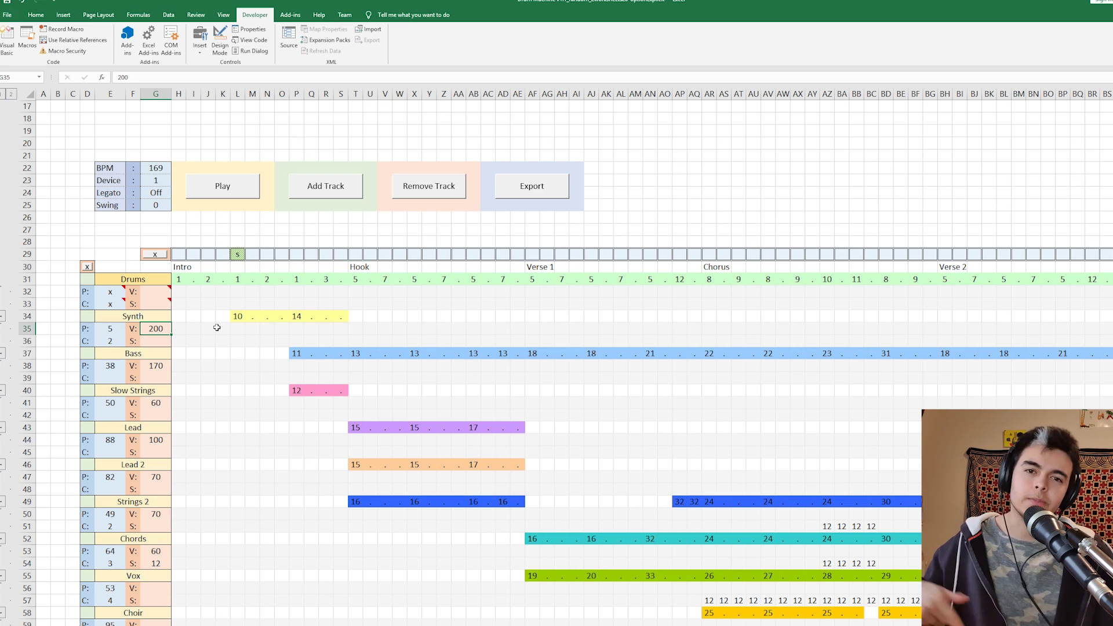
key(Delete)
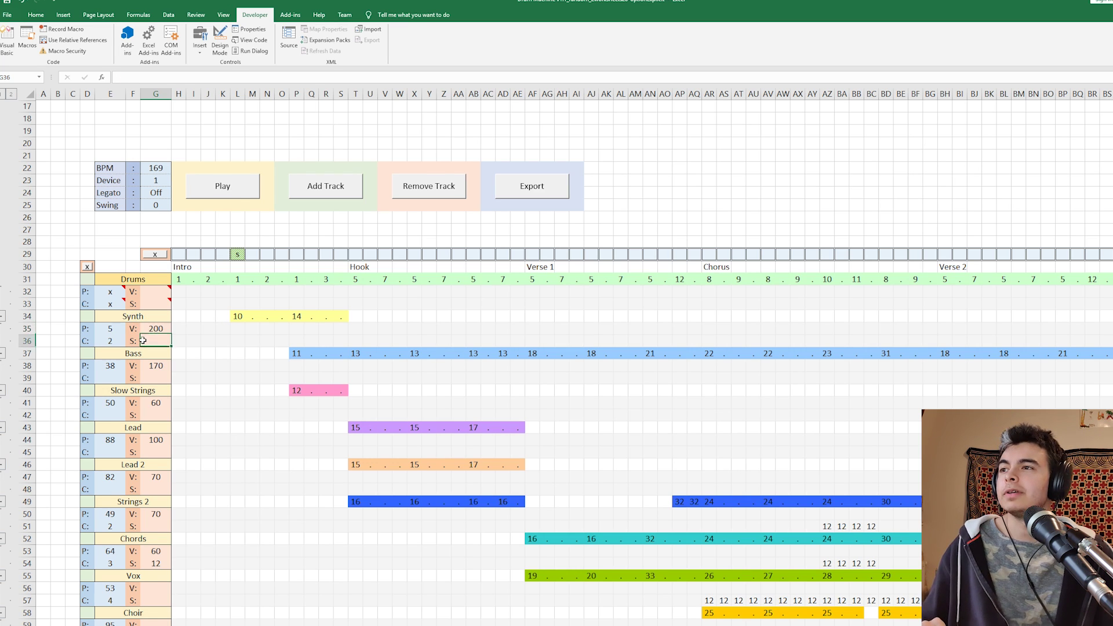
scroll(145, 336, down, 3)
click(152, 293)
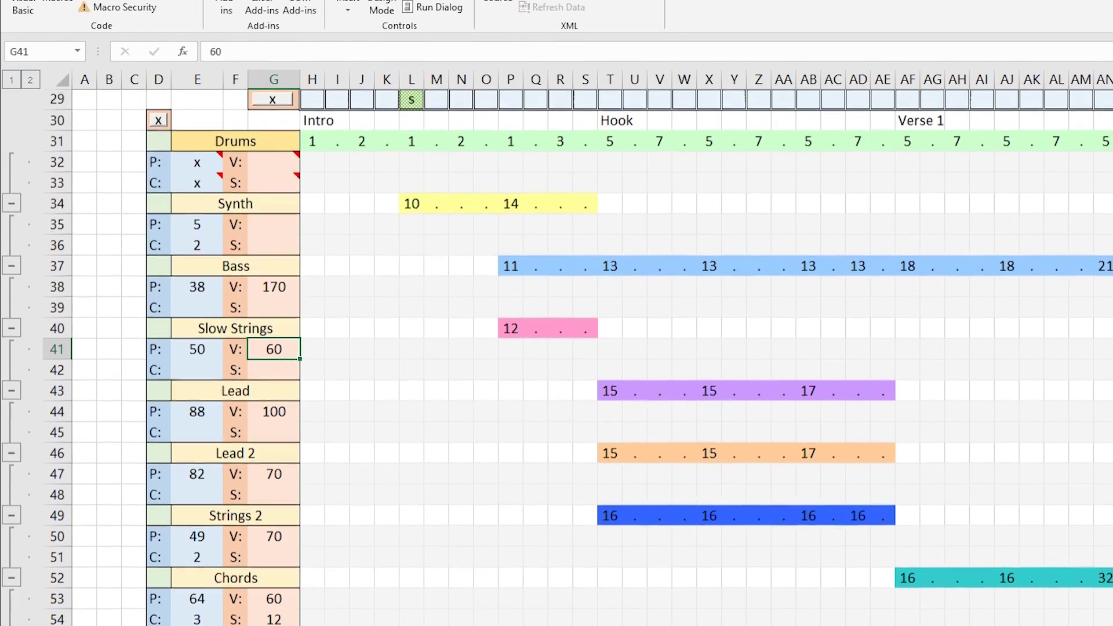
click(161, 478)
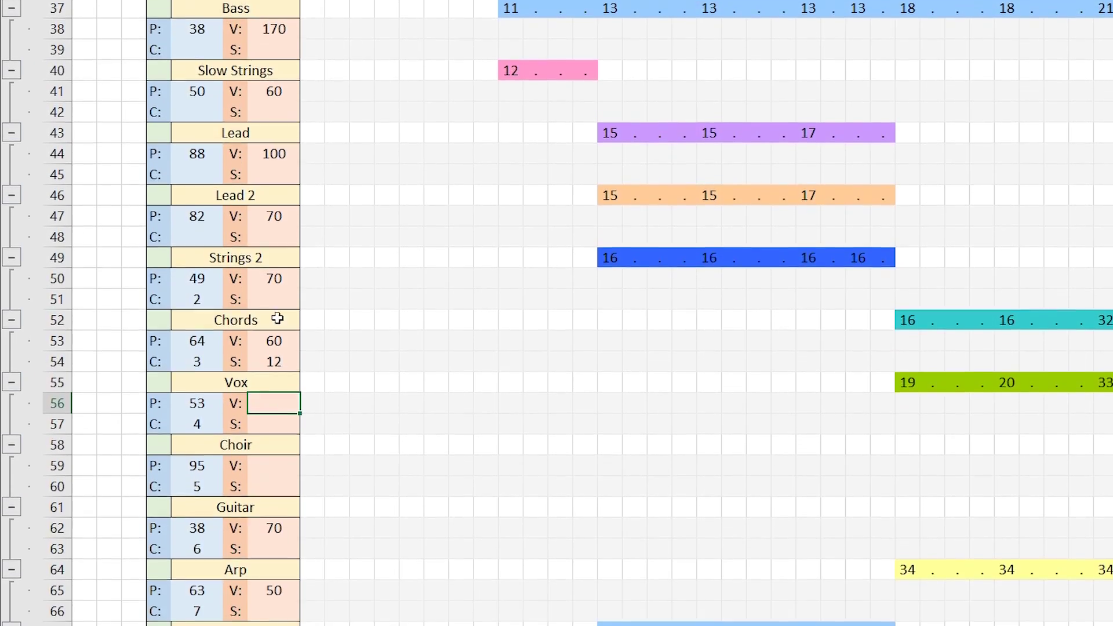
click(287, 124)
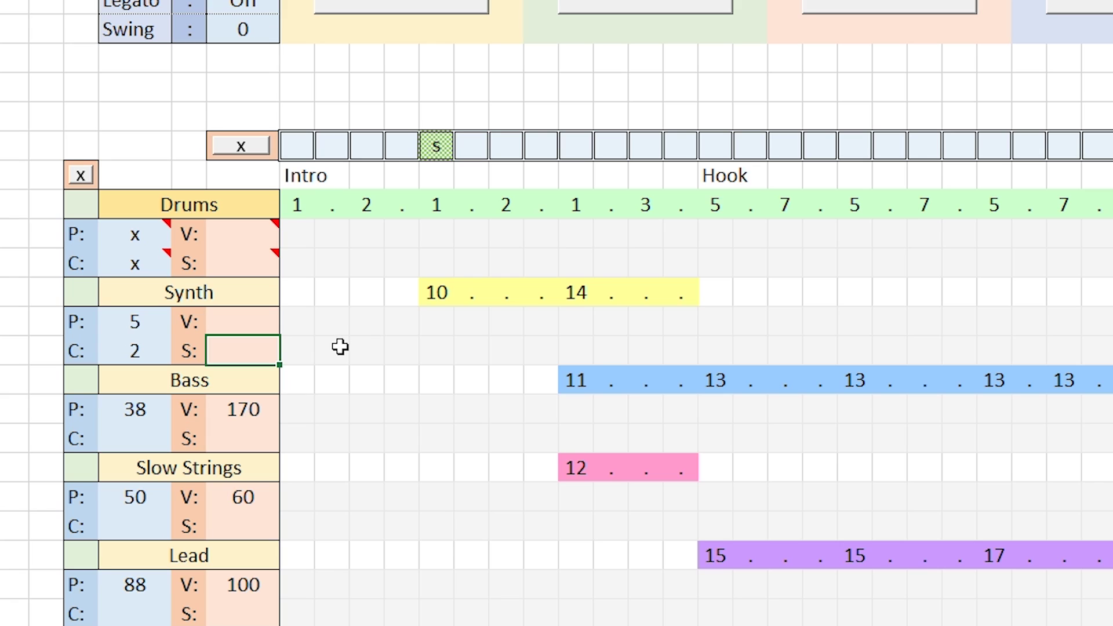
- Try 1 and then 12 as the Synth S value and play the arrangement
text(1)
click(474, 355)
click(430, 356)
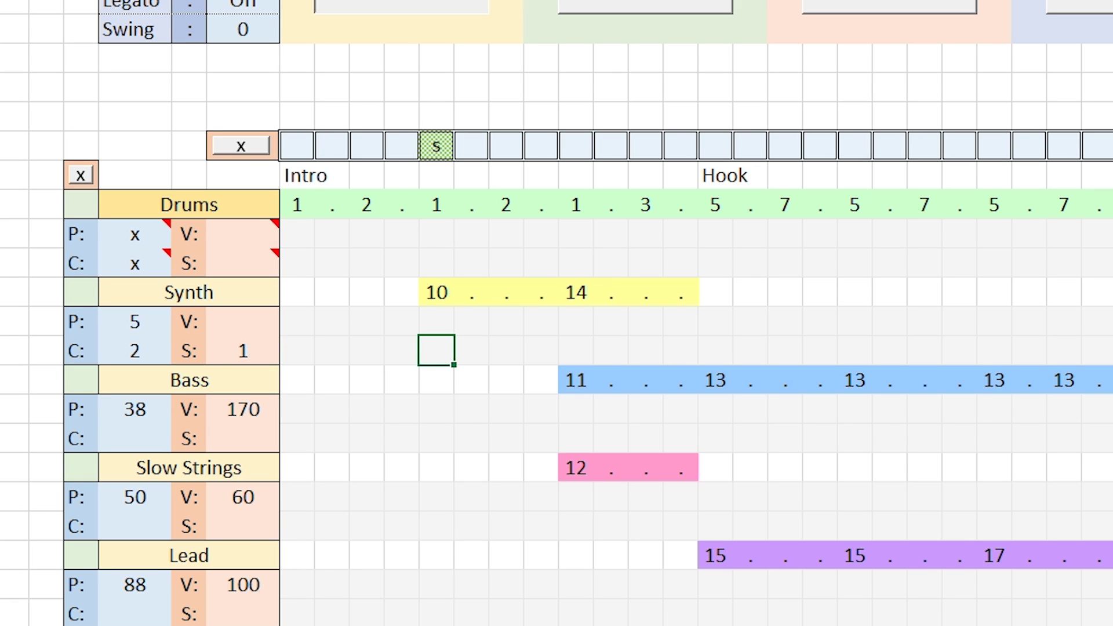
click(243, 358)
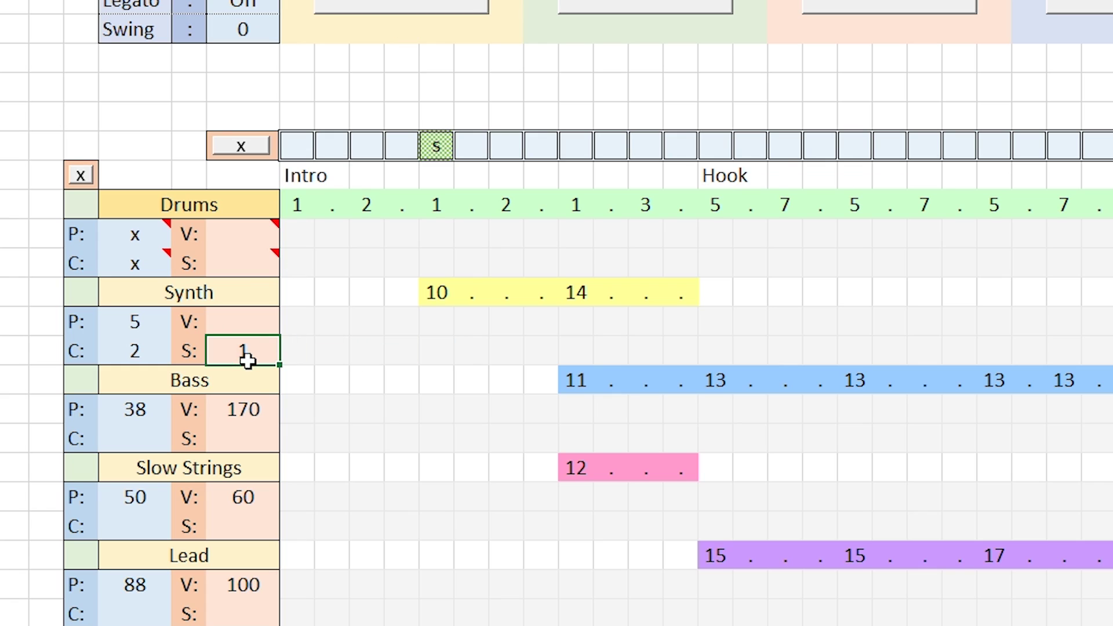
text(12)
click(449, 334)
click(383, 10)
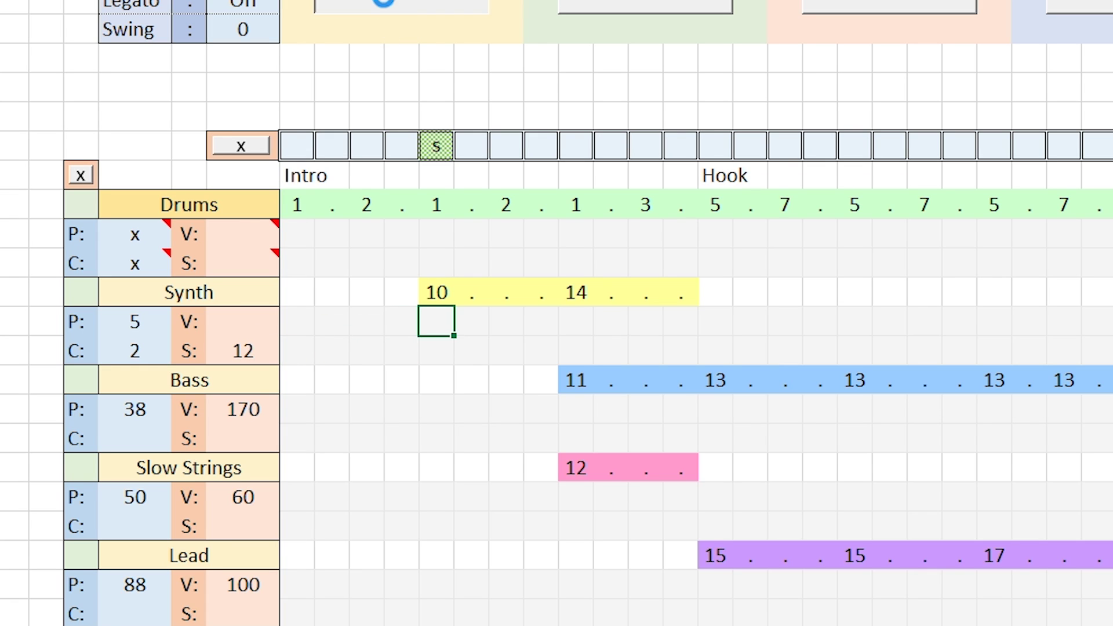
- Set the Synth S value to -12 and play the arrangement again
click(241, 348)
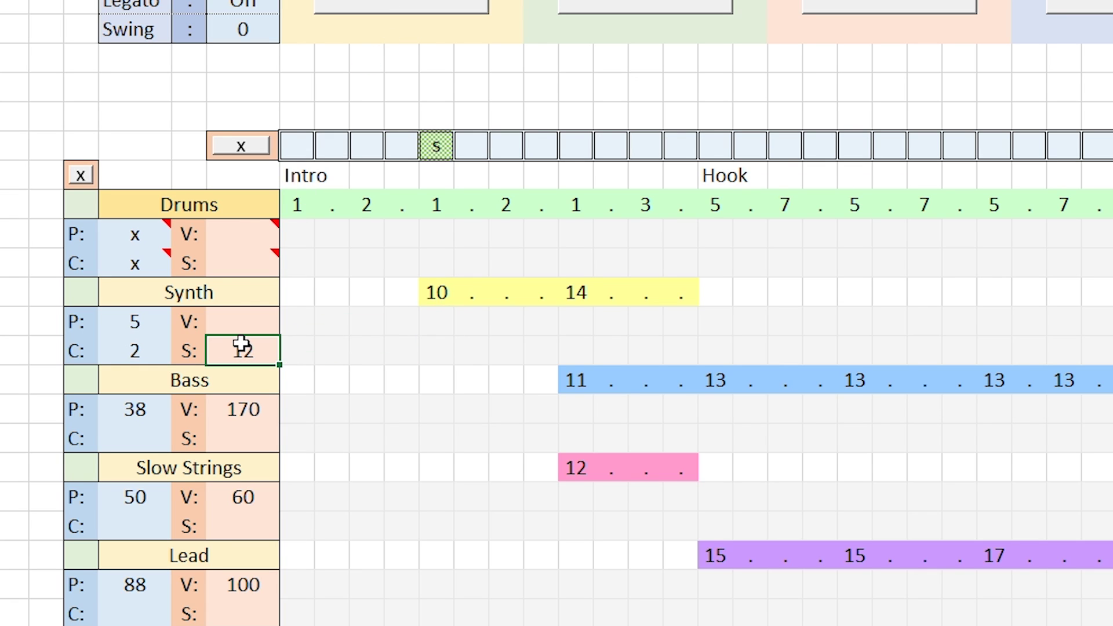
text(-12)
click(432, 348)
click(388, 8)
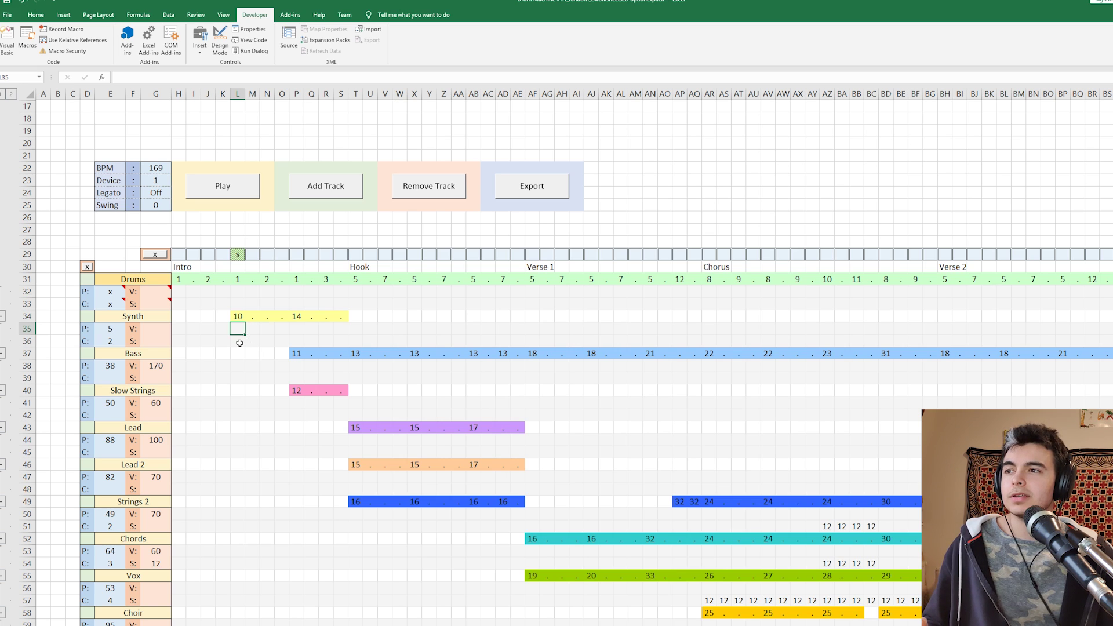
- Enter 12 in the cell below Synth pattern 10 and drag it up one row
click(240, 344)
text(12)
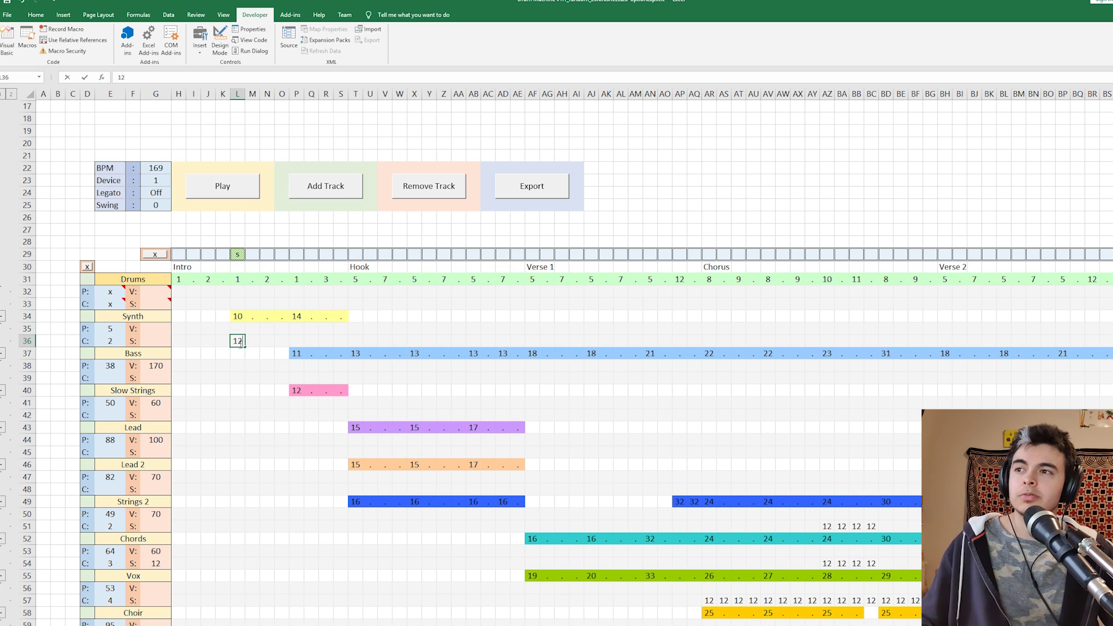
key(Up)
key(Down)
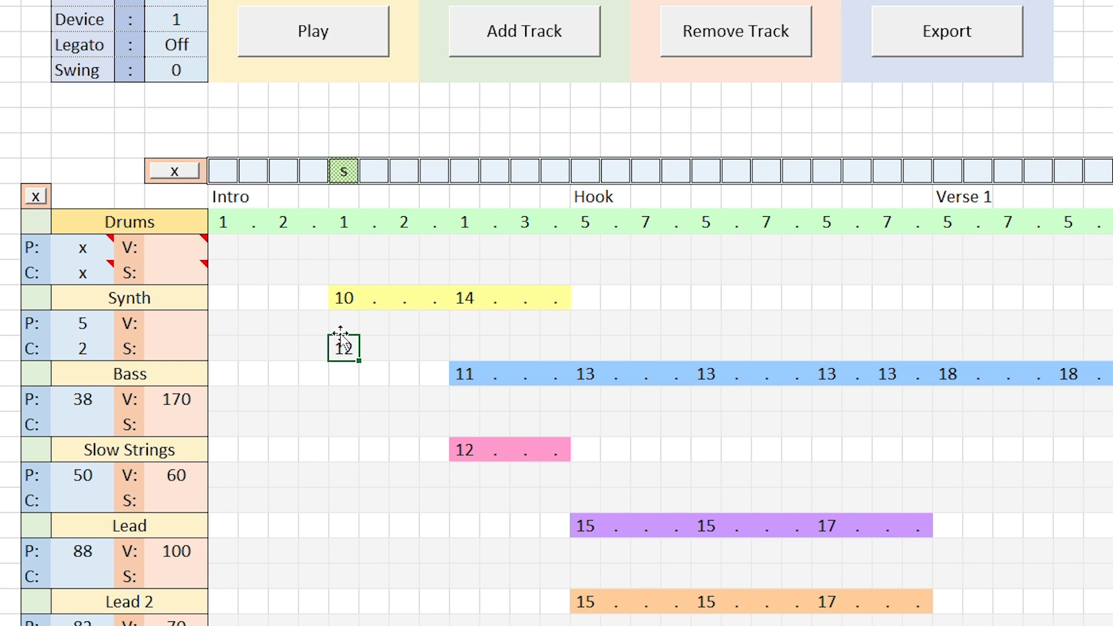
drag(340, 333, 345, 325)
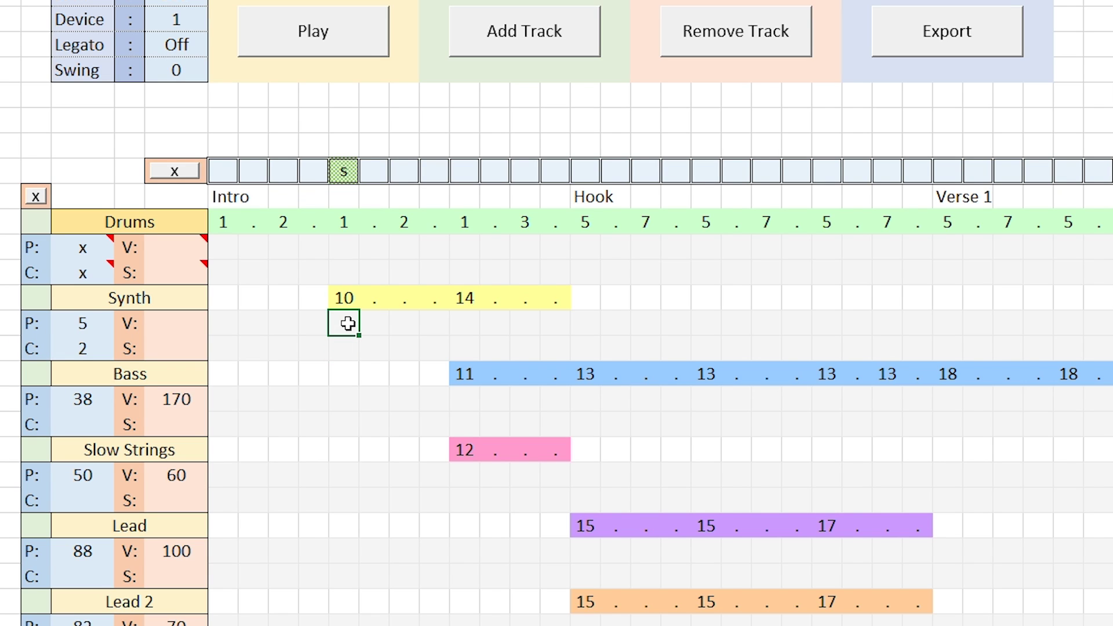
- Step through the Synth pattern 10 and 14 cells
key(Up)
key(Left)
key(Left)
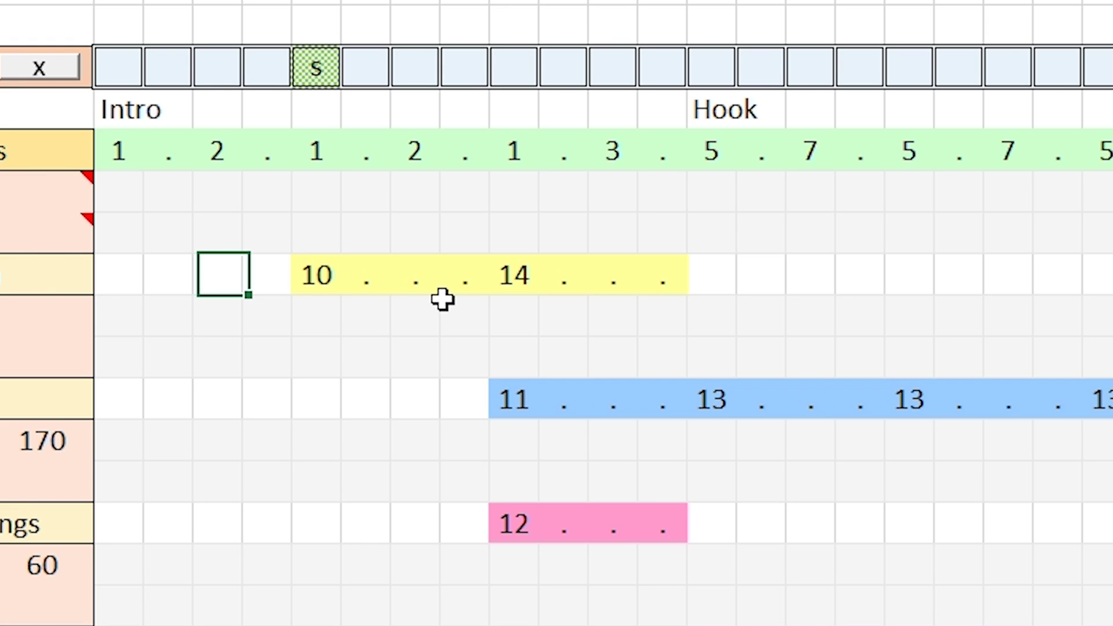
key(Right)
key(Right)
key(Right)
key(Right)
key(Right)
key(Right)
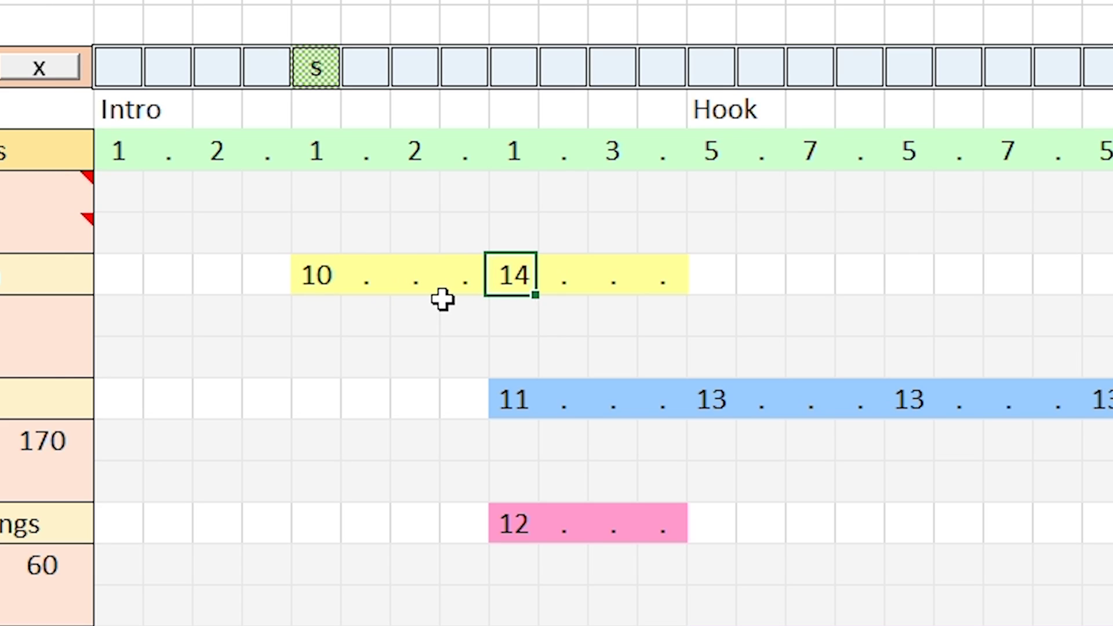
key(Left)
key(Left)
key(Left)
key(Left)
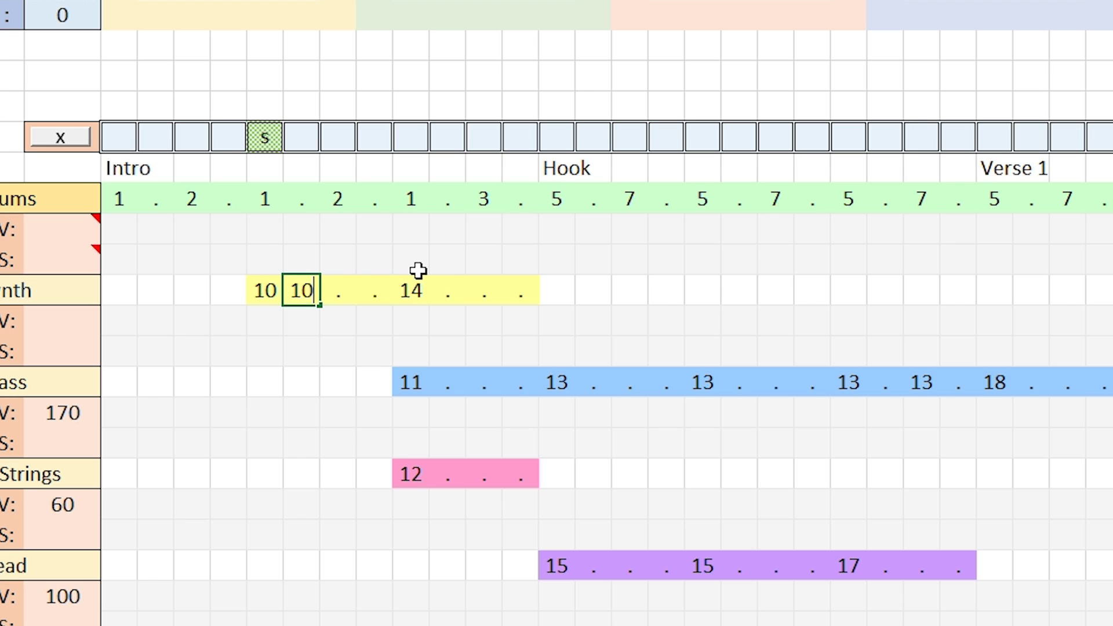
- Enter pattern 10 in the Synth row, clearing the repeated 10s so one leads into 14
key(Right)
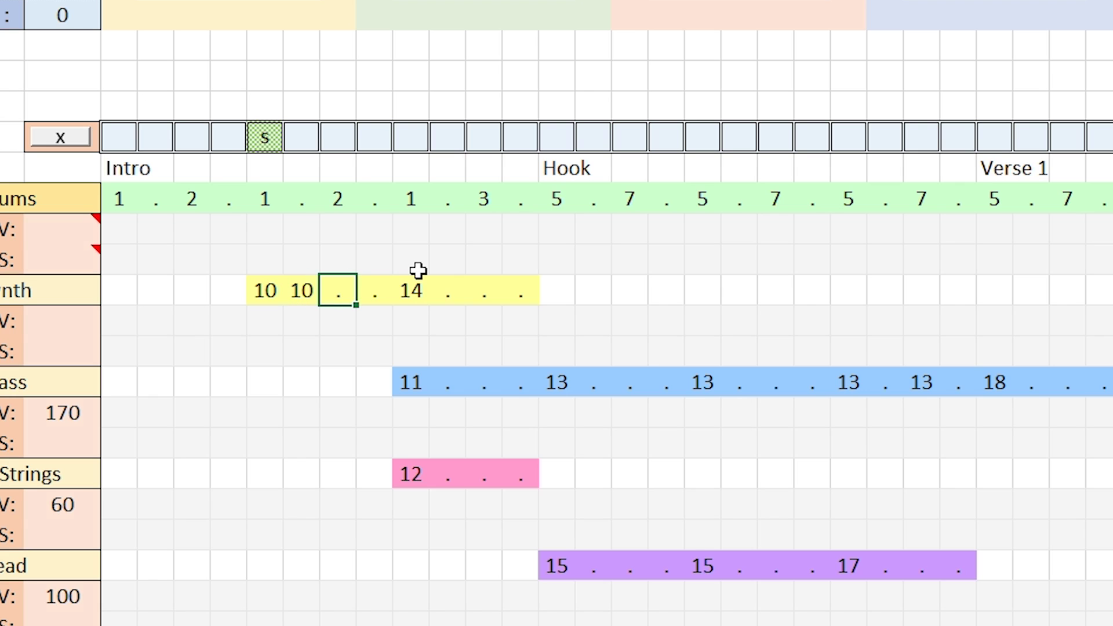
text(10)
key(Right)
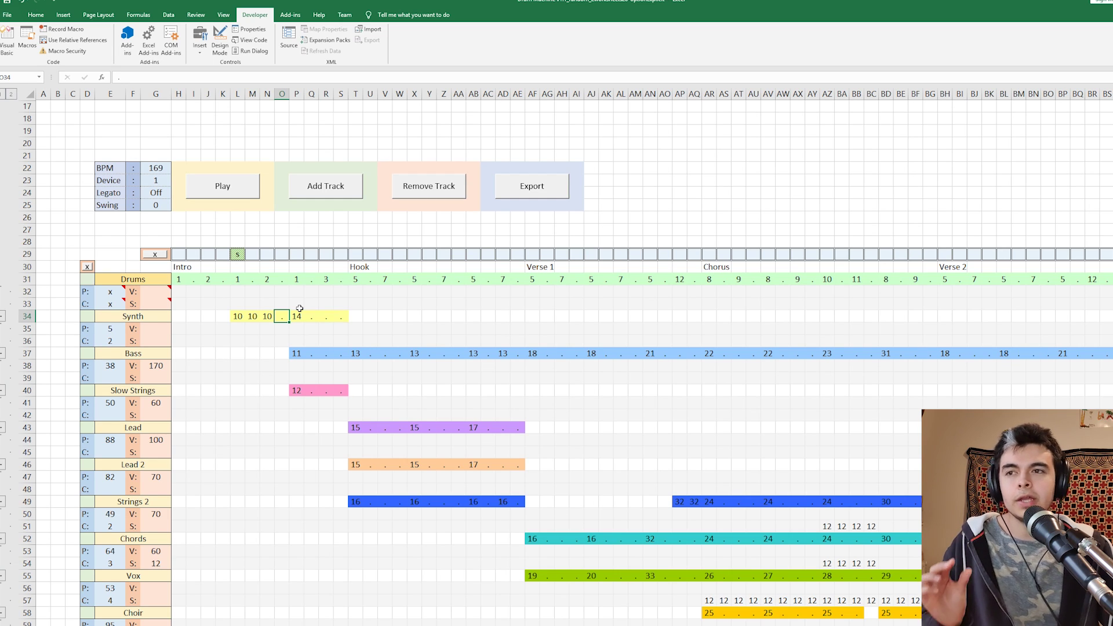
key(Left)
key(Left)
key(Delete)
key(Right)
key(Delete)
key(Right)
key(Left)
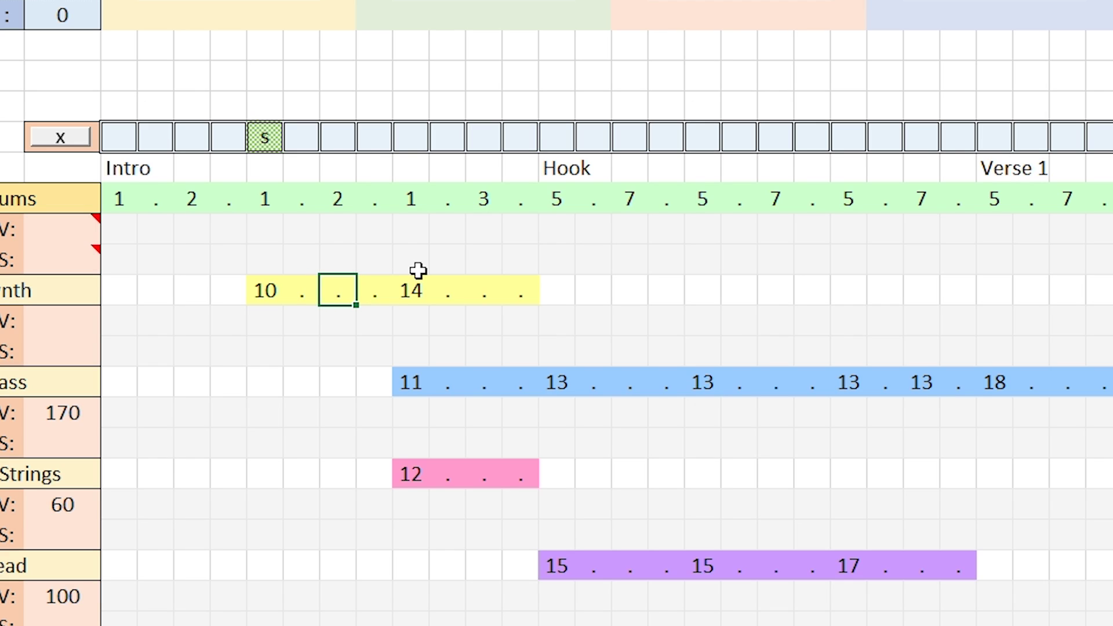
key(Left)
key(Left)
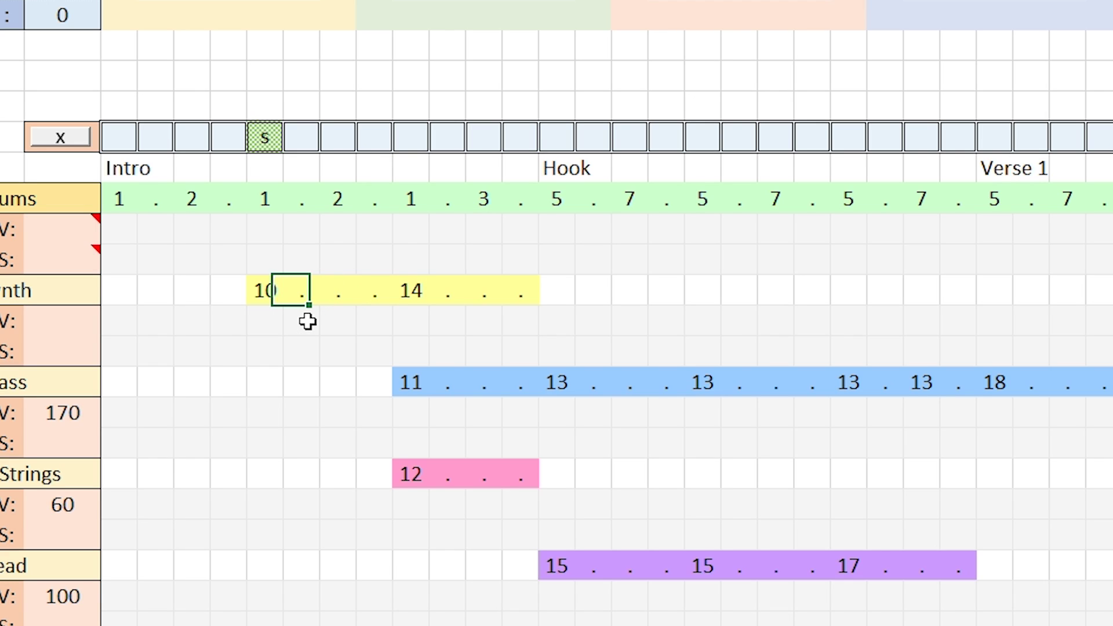
key(Right)
key(Right)
key(Right)
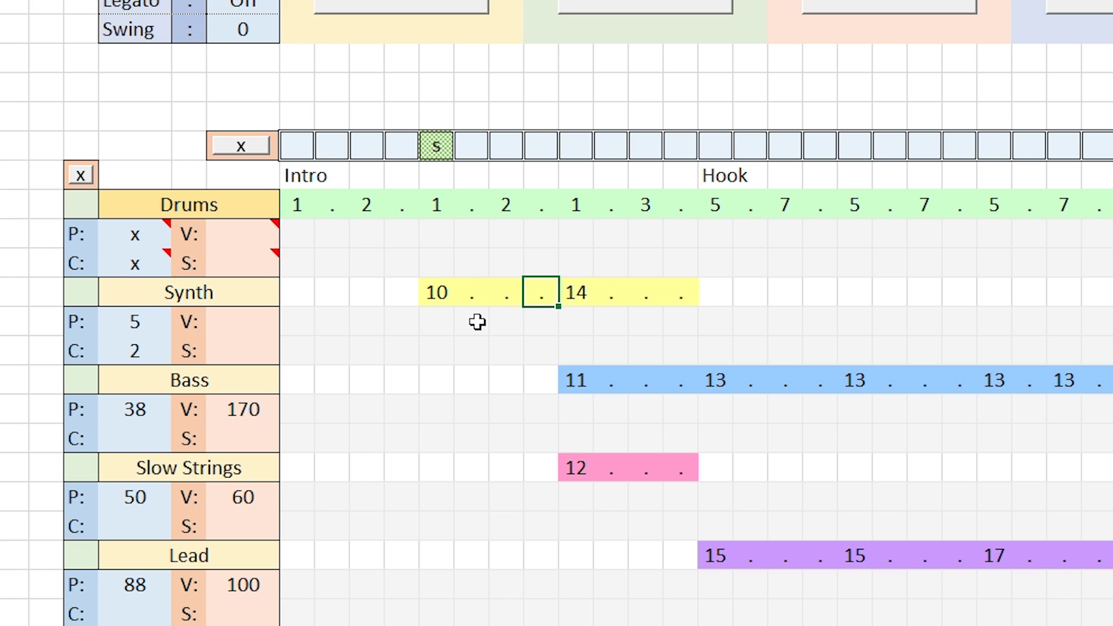
key(Right)
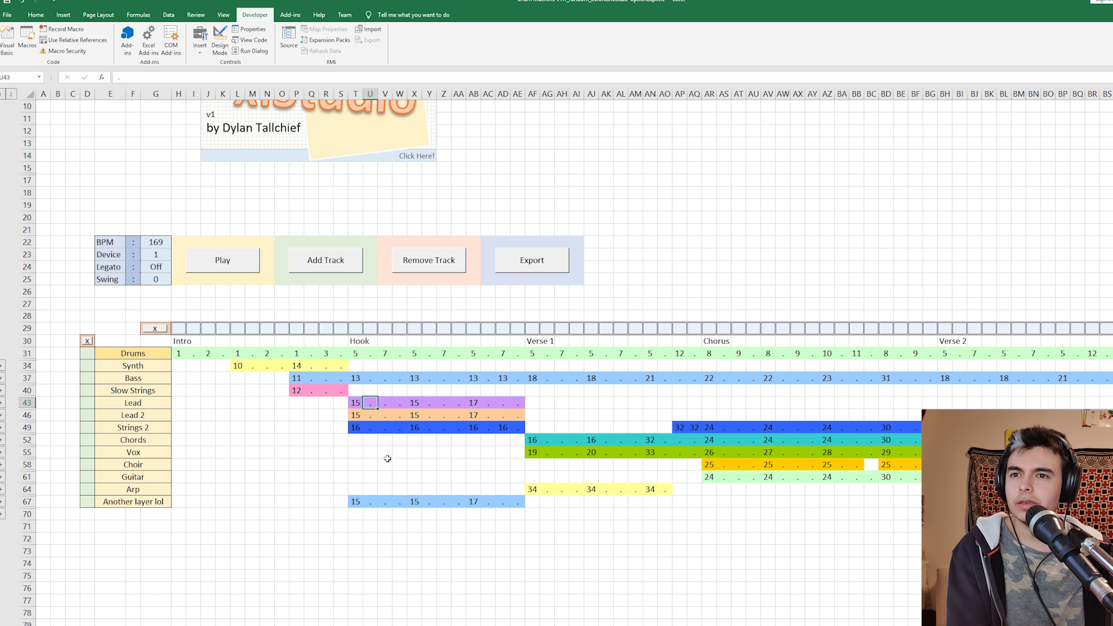
- Copy pattern 16 on Strings 2 and enter 16 and 16.4 in the next steps
key(Down)
key(Down)
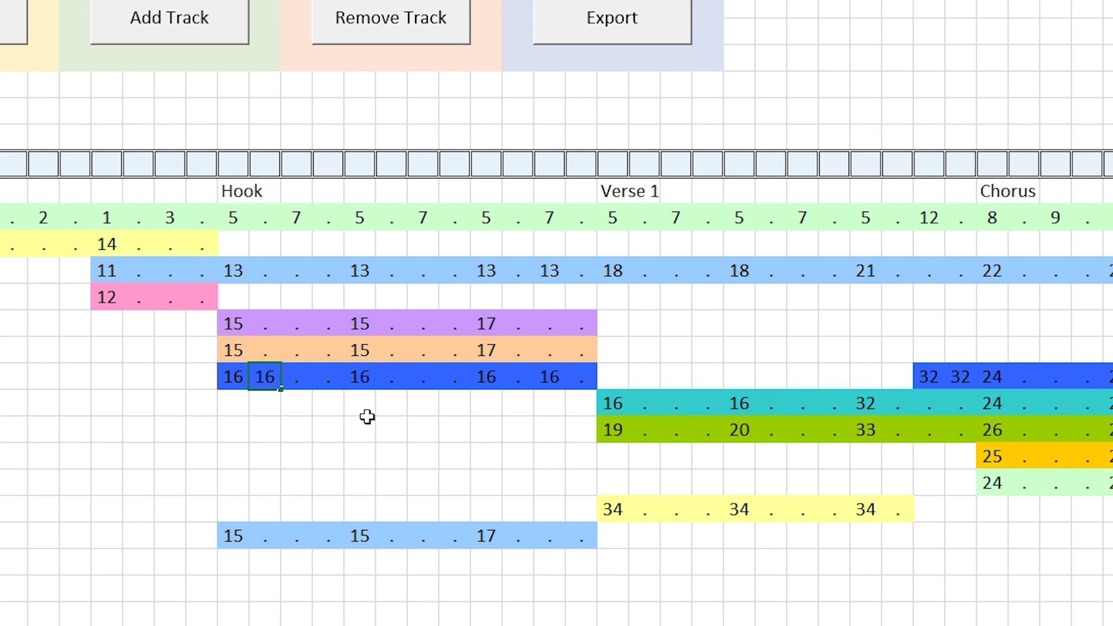
key(ctrl+c)
key(Right)
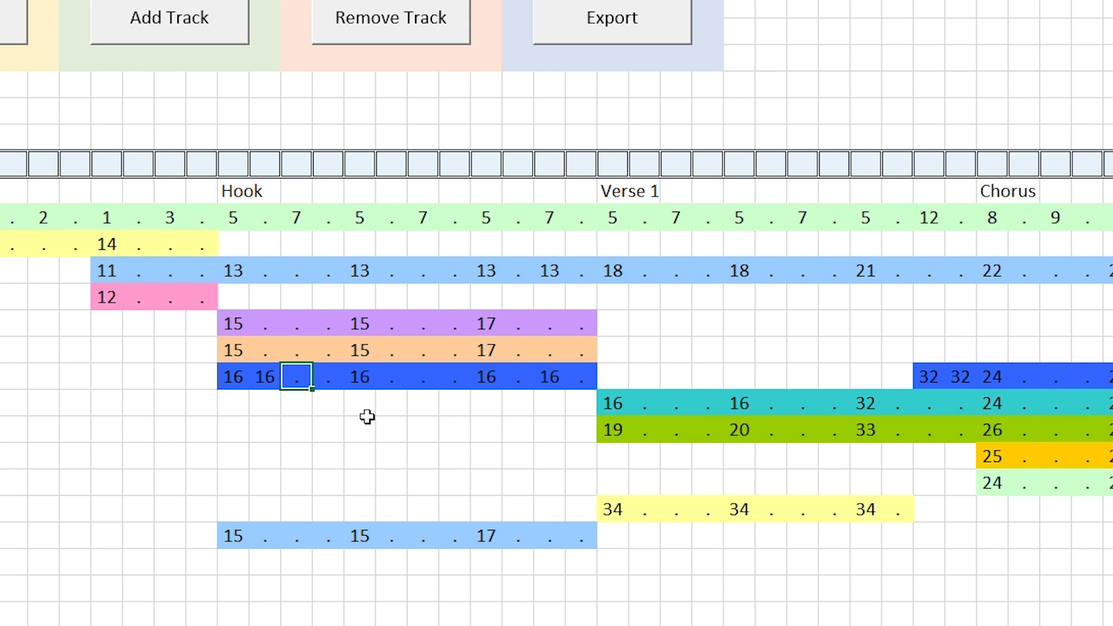
text(16)
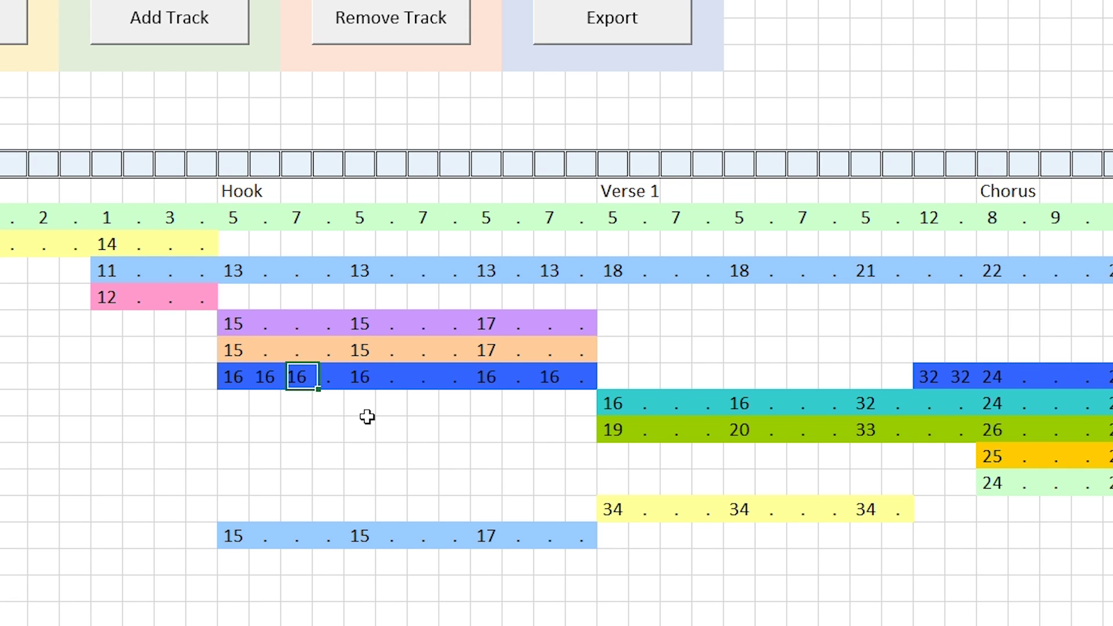
key(Right)
text(16.4)
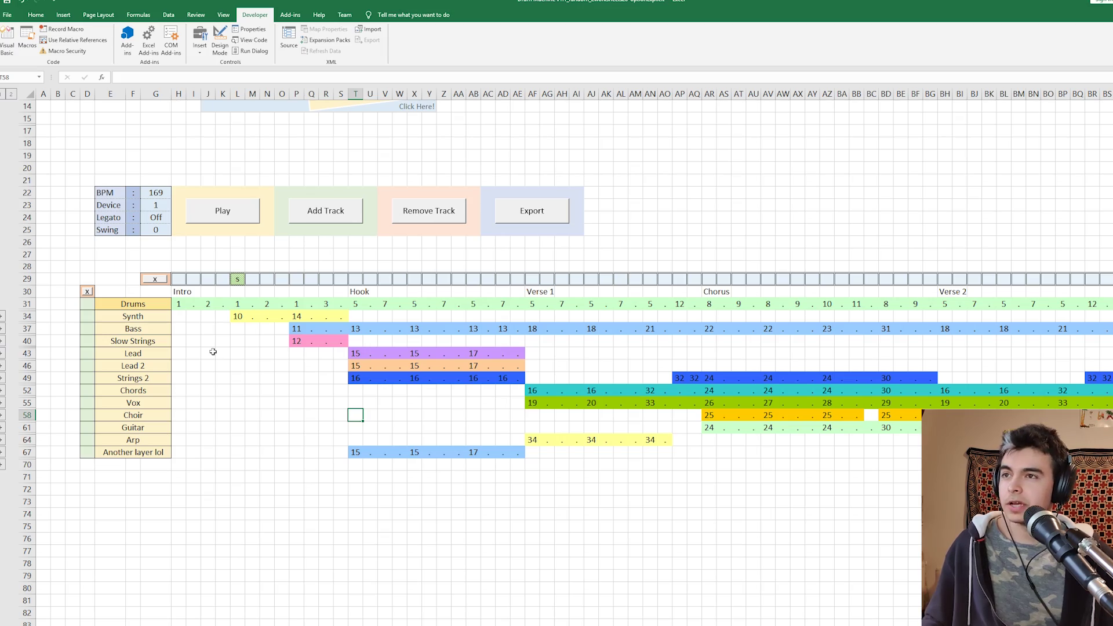
- Zoom the sheet and point out the BPM, Swing and Legato settings, selecting the BPM value
ctrl+scroll(213, 352, up, 2)
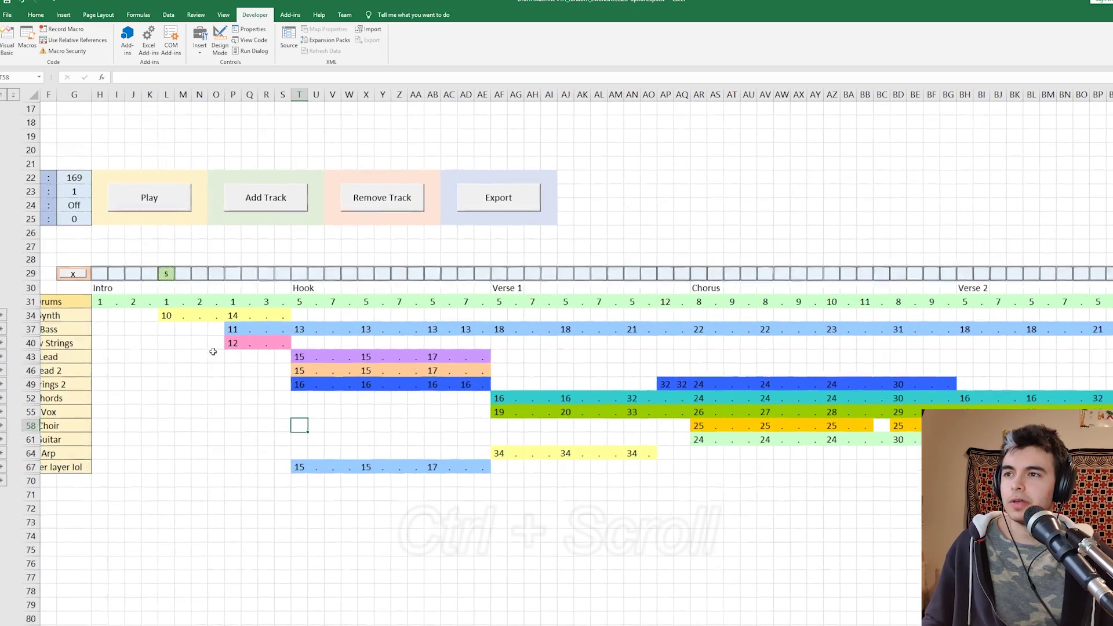
ctrl+scroll(213, 352, down, 4)
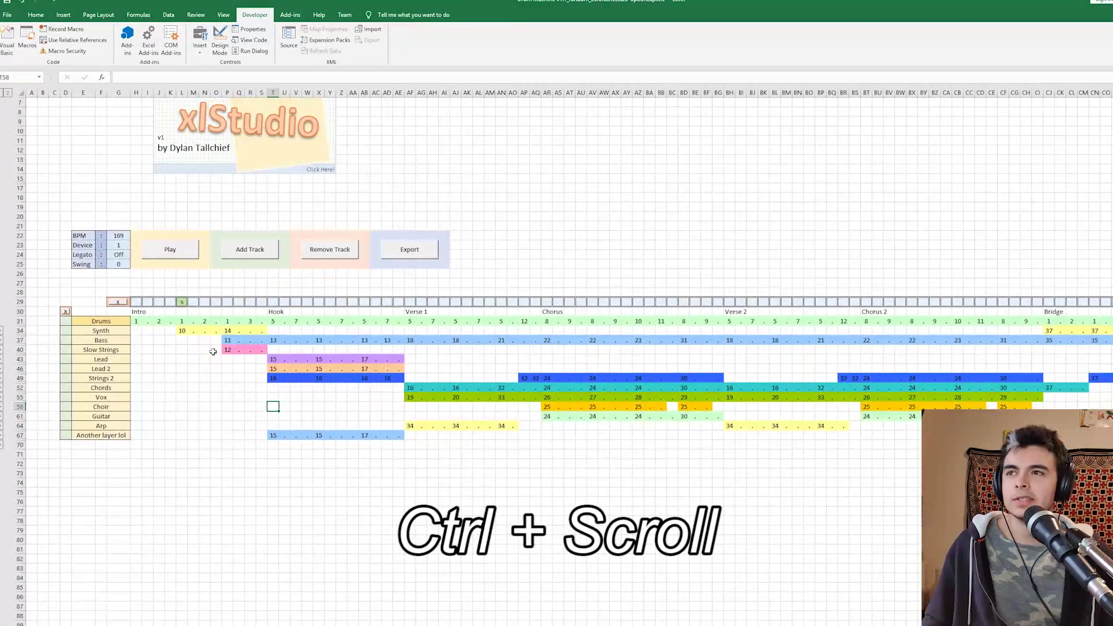
ctrl+scroll(213, 352, up, 3)
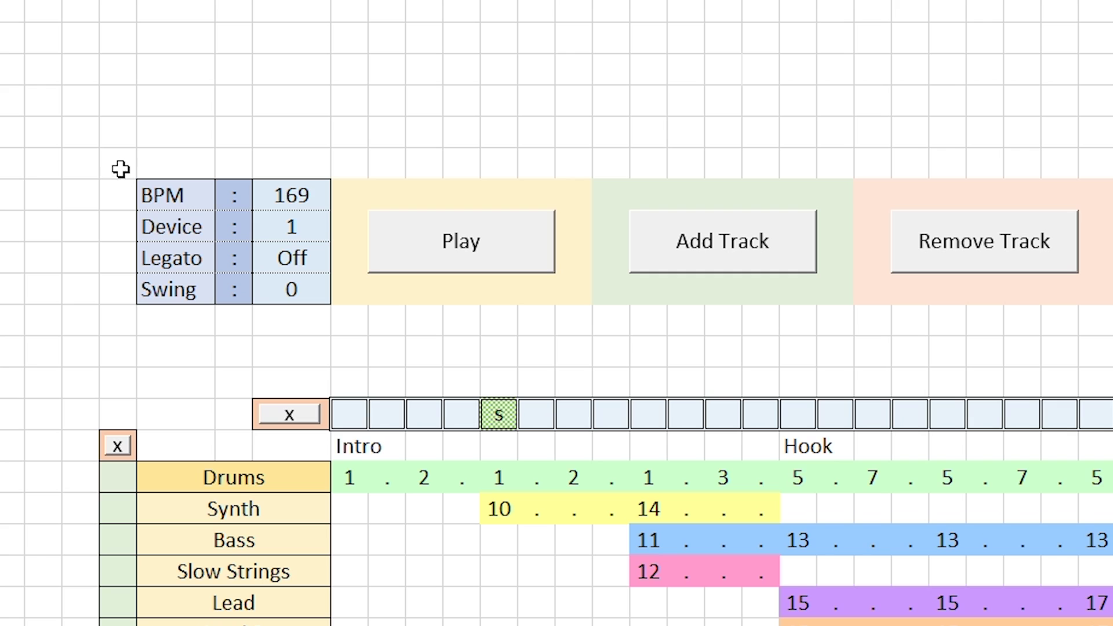
click(179, 198)
click(210, 286)
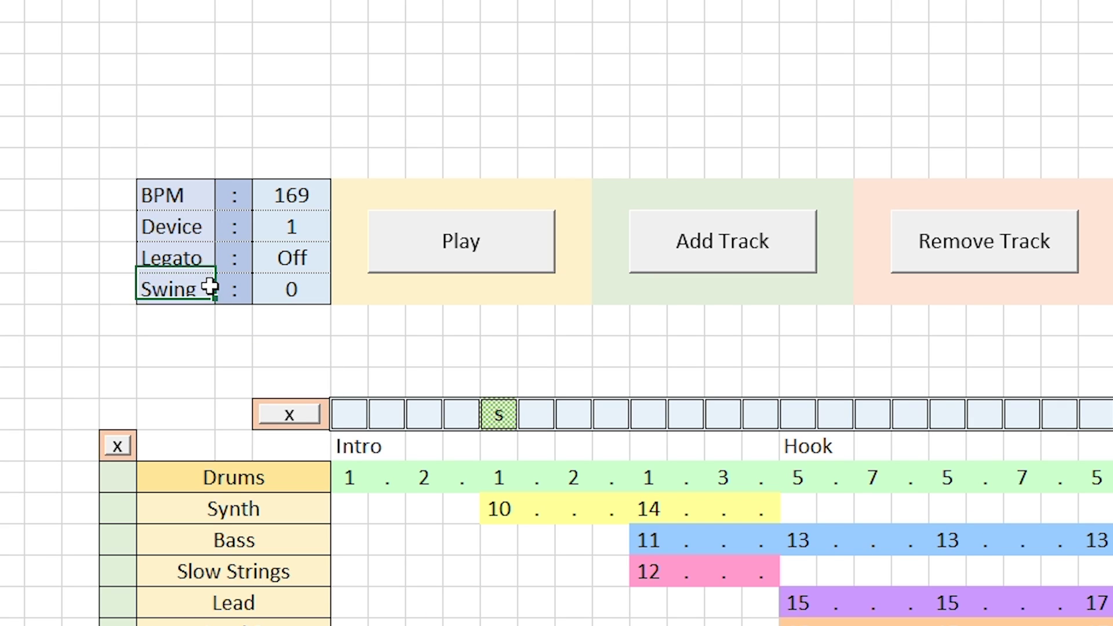
click(193, 254)
click(174, 195)
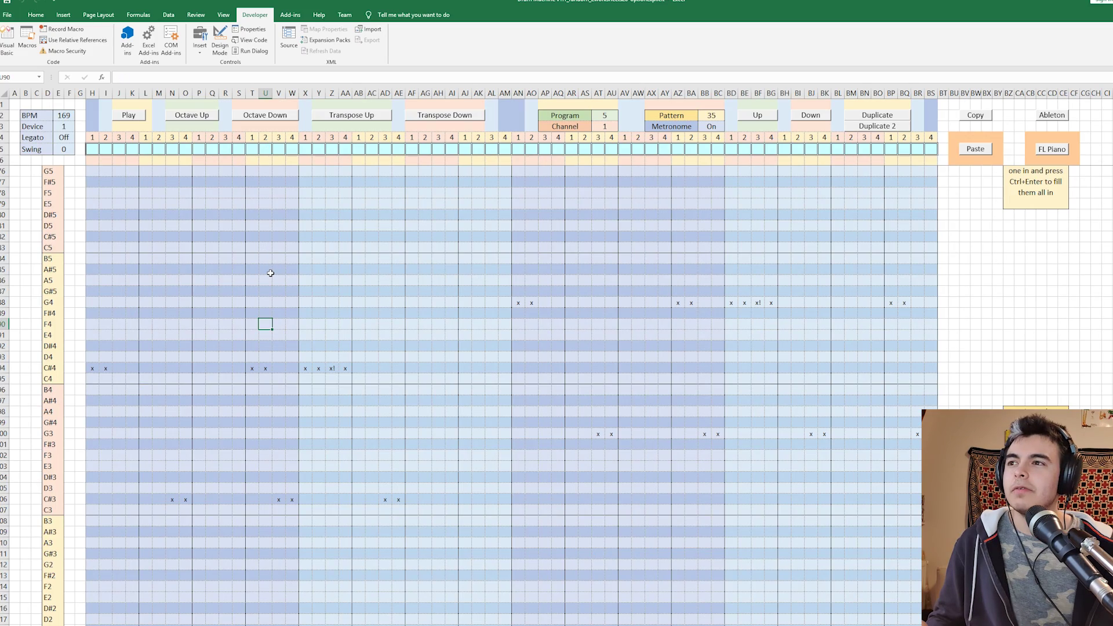
scroll(272, 267, down, 1)
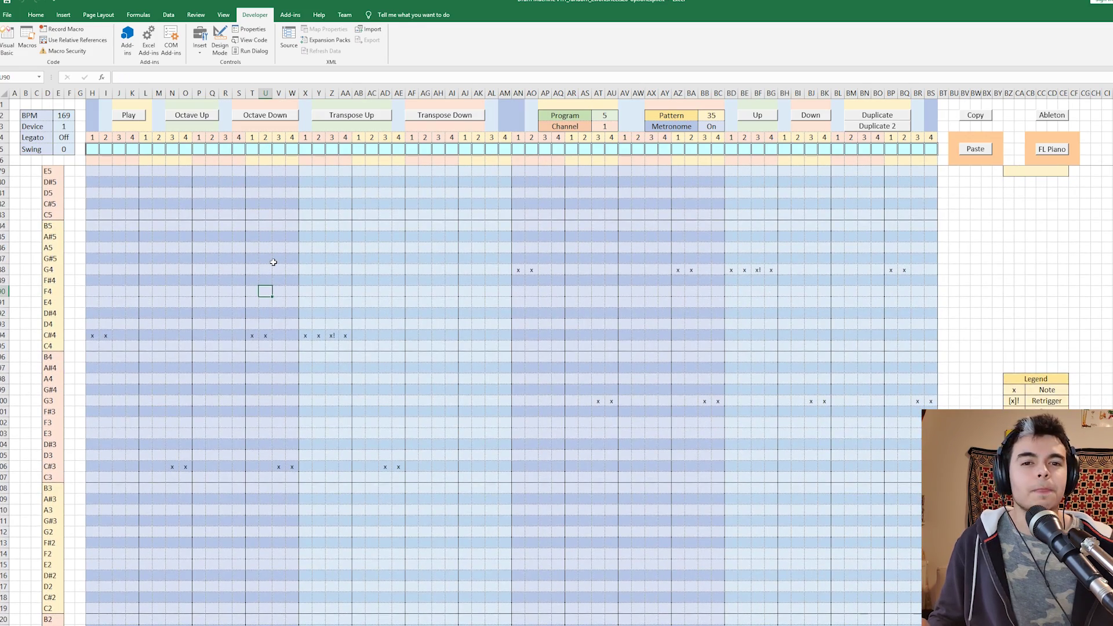
- Play back the existing pattern and scroll down its note grid
click(126, 117)
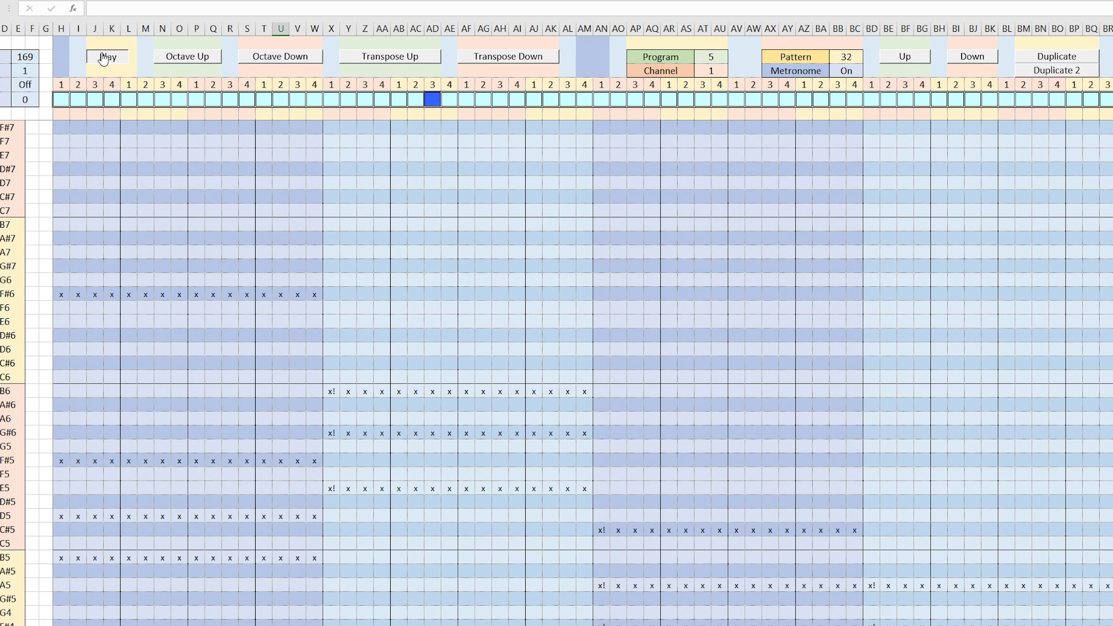
scroll(255, 192, down, 1)
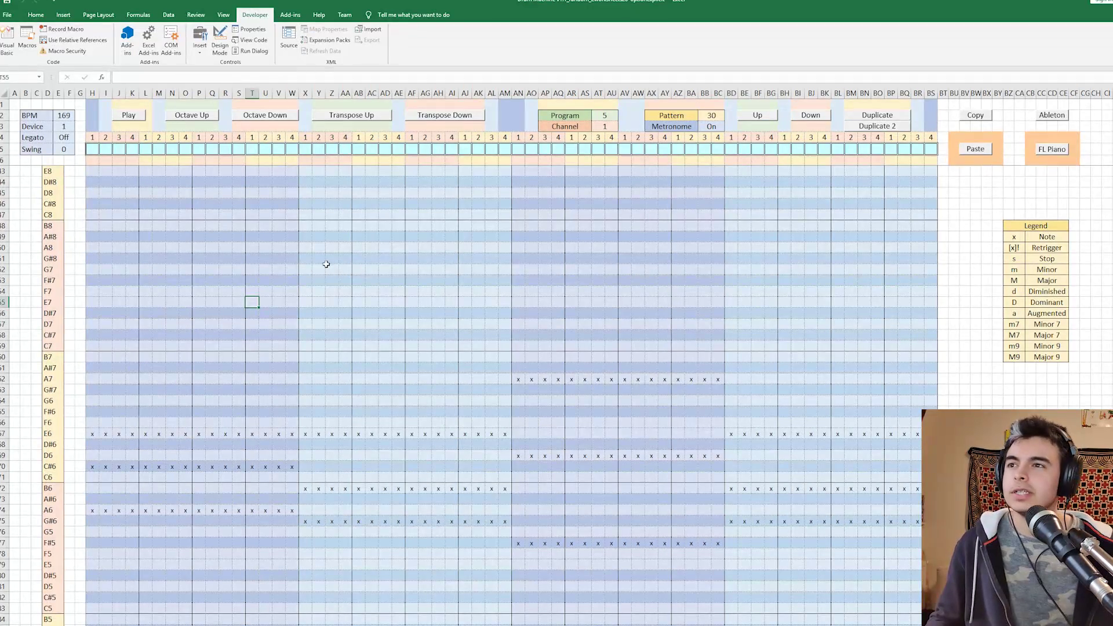
click(307, 291)
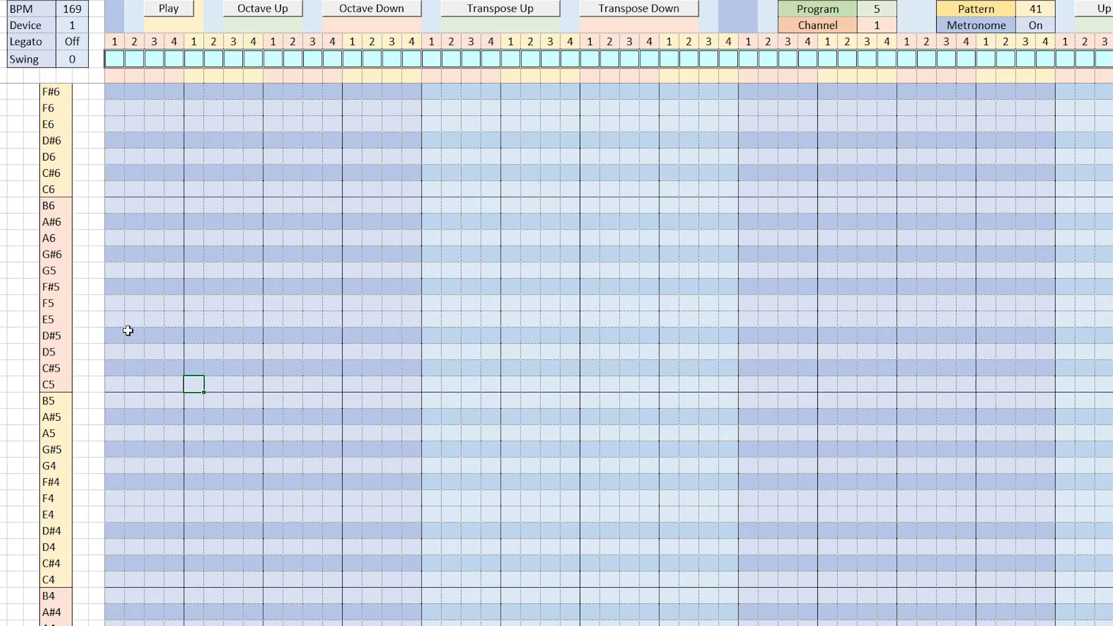
- Place an x note on the first E5 step of pattern 41 and play it
click(115, 322)
text(x)
key(Tab)
click(166, 9)
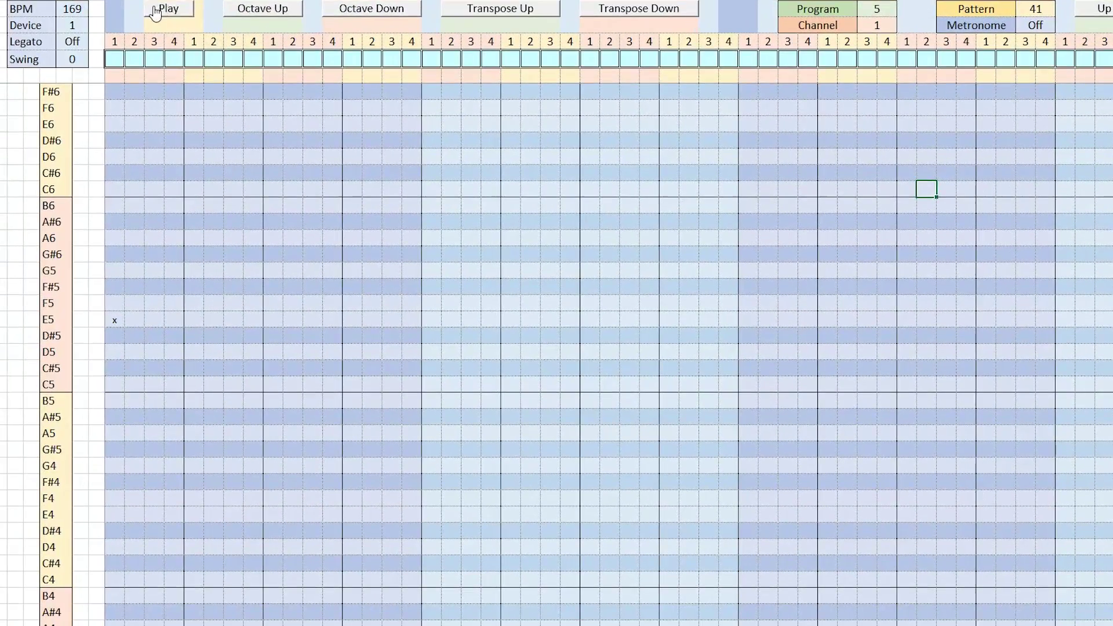
- Add an x note on step 4 of the E5 row and replay the pattern
click(155, 12)
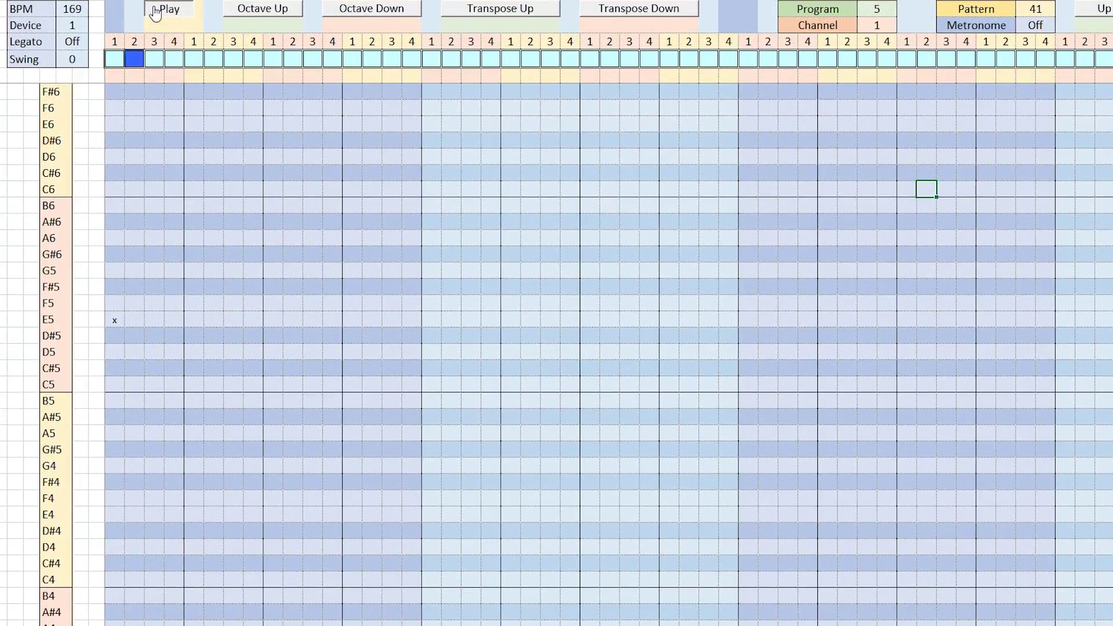
click(174, 319)
text(x)
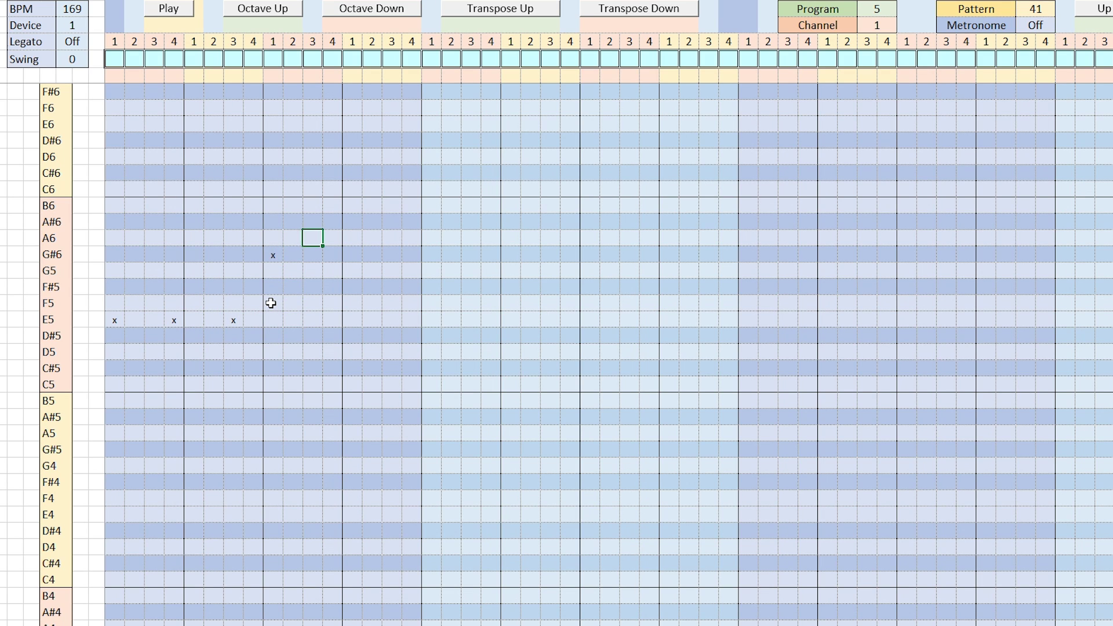
click(168, 11)
click(171, 9)
- Enter x notes in consecutive G#6 row steps
key(Up)
key(Left)
mouse_move(135, 254)
mouse_down()
mouse_move(234, 255)
mouse_move(140, 253)
mouse_up()
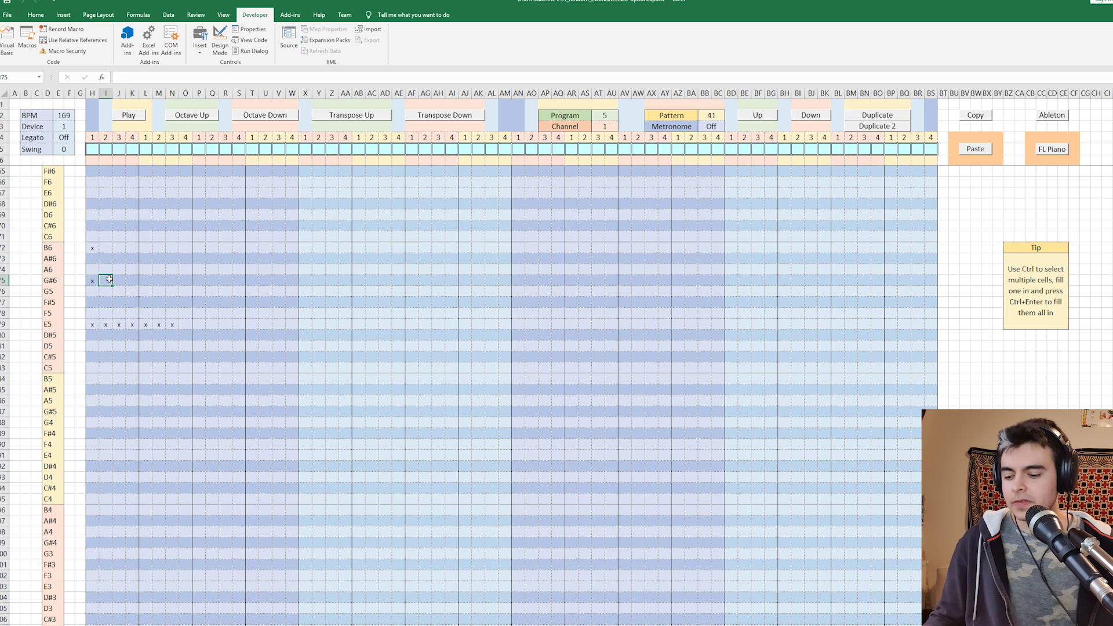
text(x)
key(Tab)
text(x)
key(Tab)
text(x)
key(Tab)
text(x)
key(Tab)
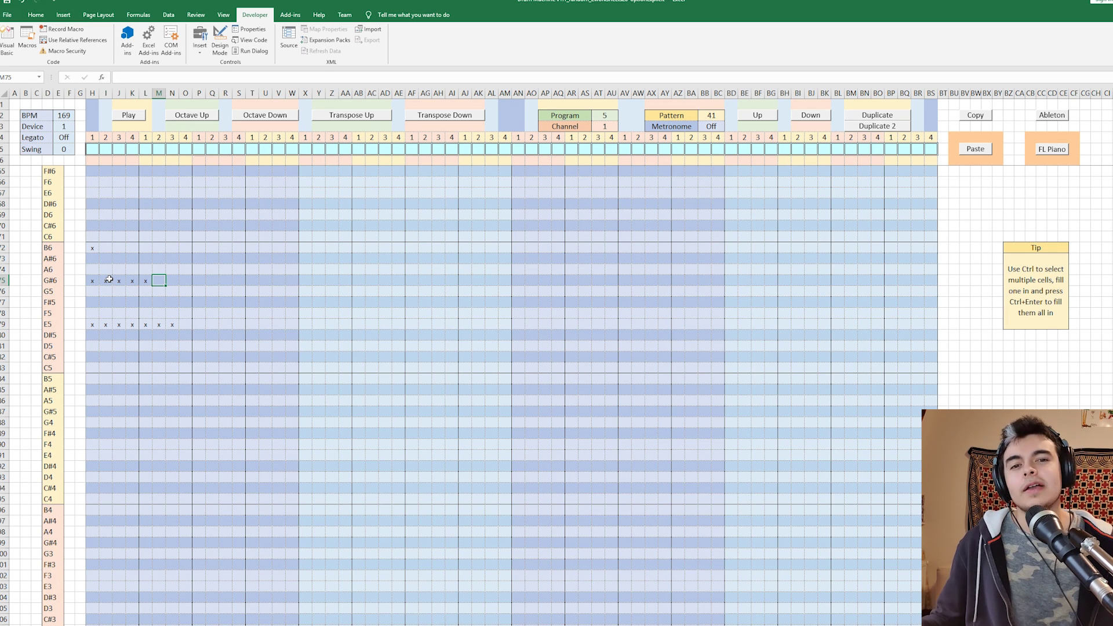
- Clear the extra G#6 notes, fill the first across seven steps, then undo the fill
drag(109, 280, 164, 284)
key(Delete)
click(92, 280)
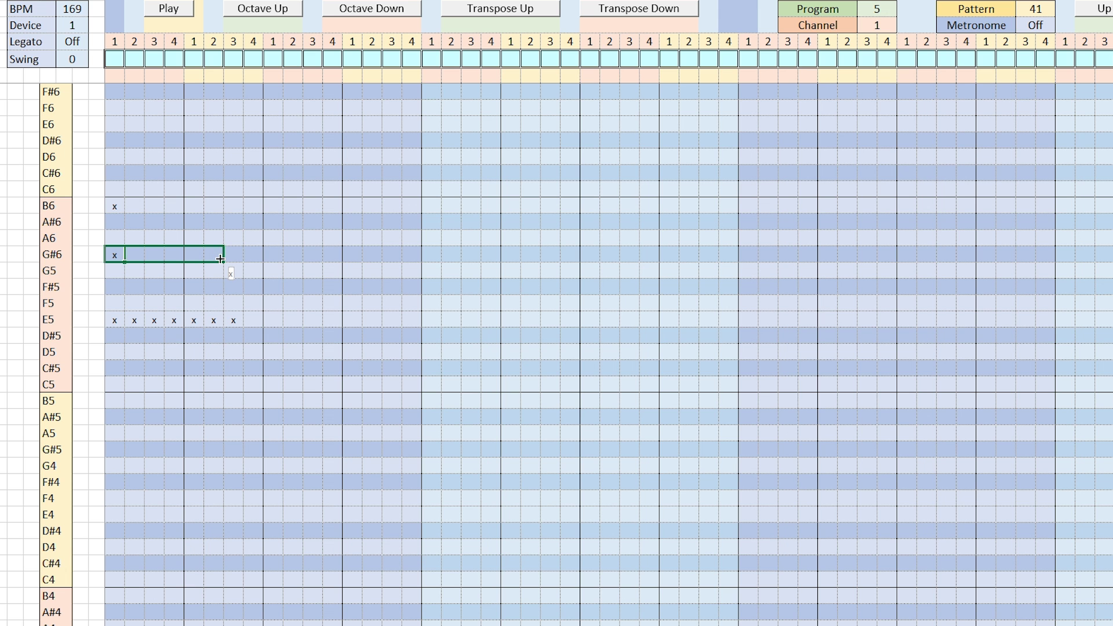
drag(236, 257, 235, 260)
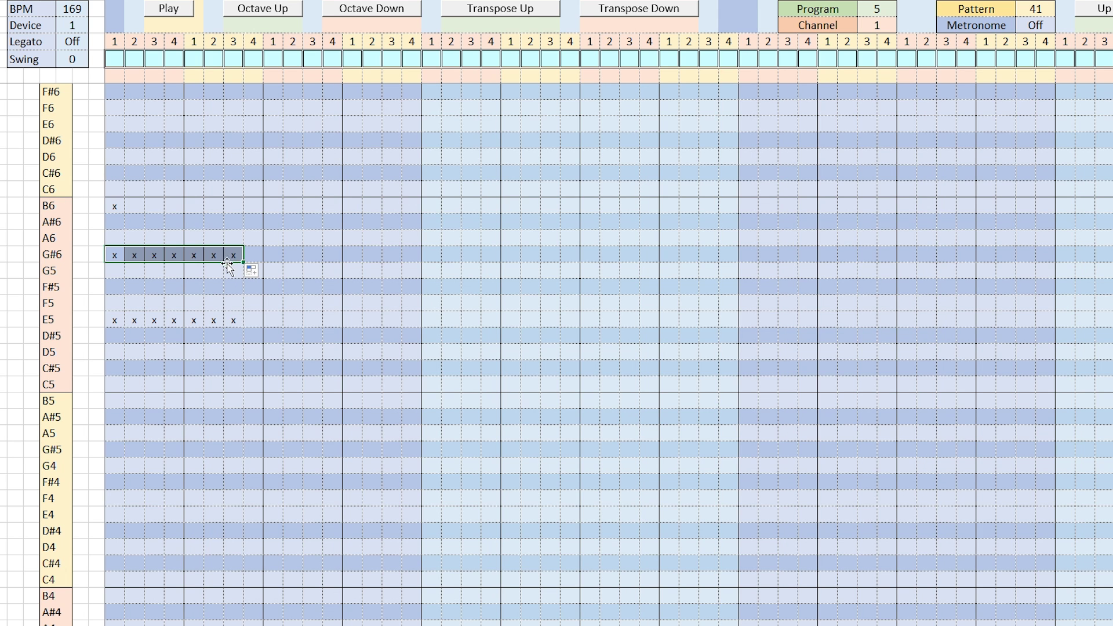
click(216, 271)
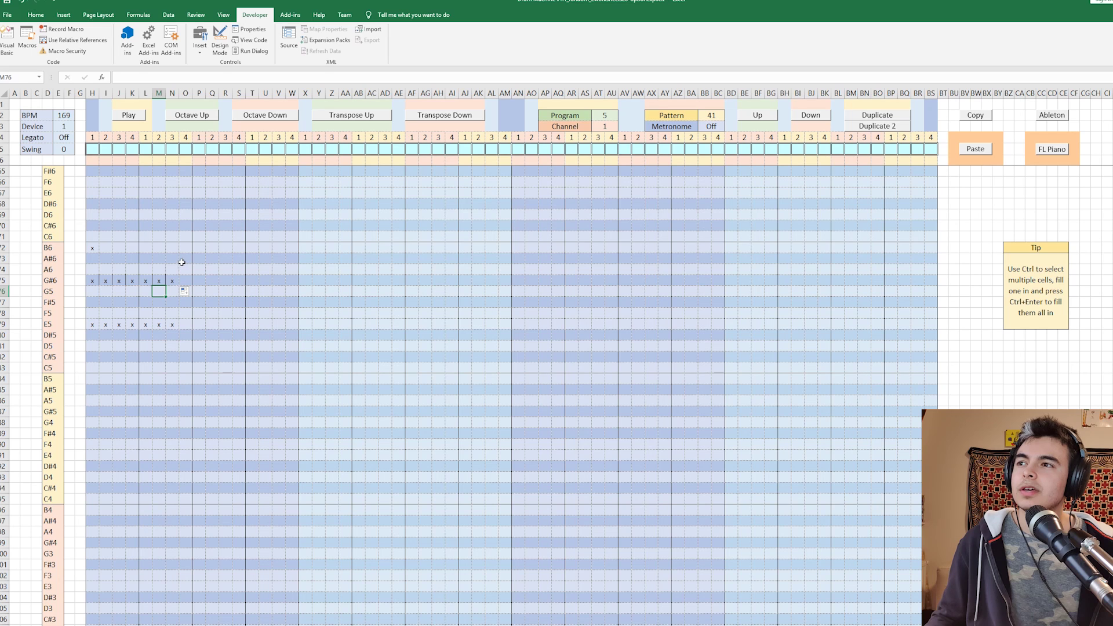
key(ctrl+z)
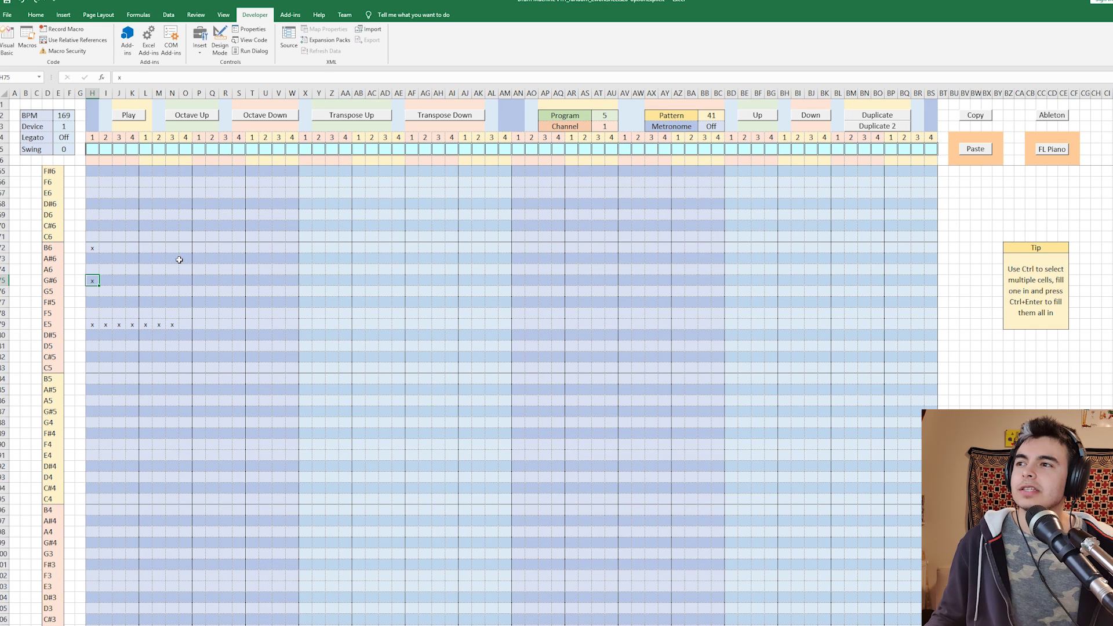
click(443, 152)
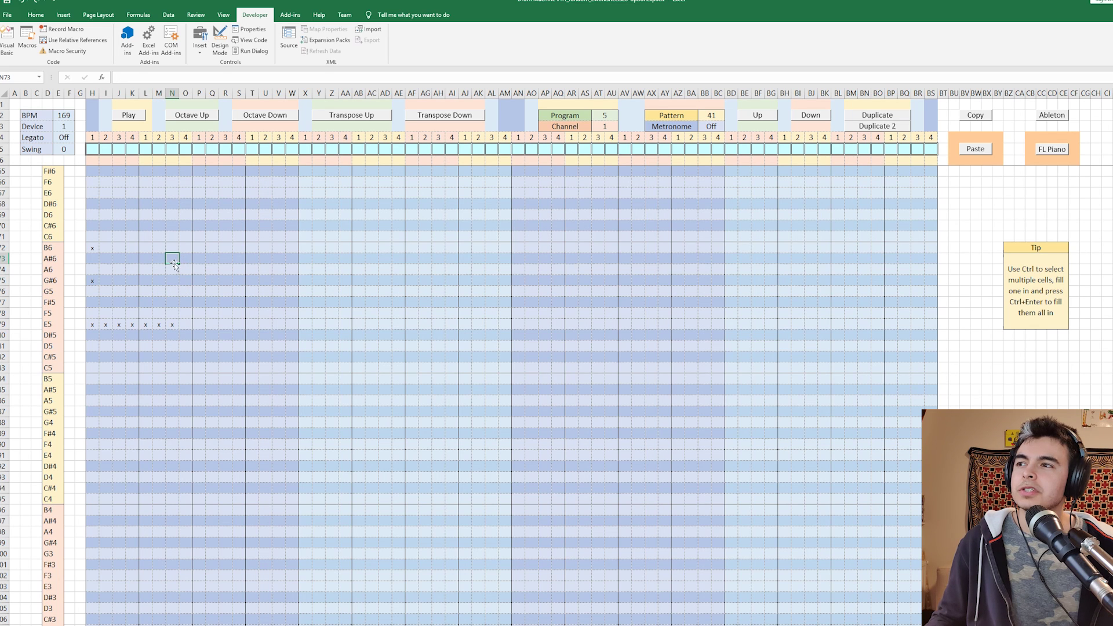
double_click(90, 281)
click(103, 283)
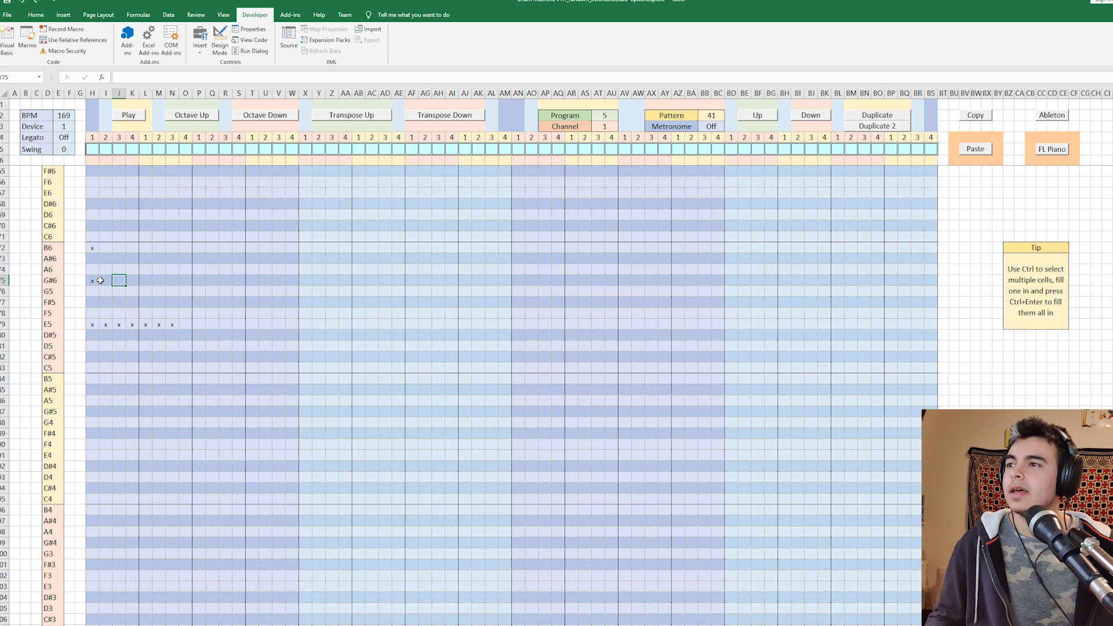
click(92, 281)
- Fill the B6 and D#6 rows with x across the first seven steps
drag(103, 280, 167, 277)
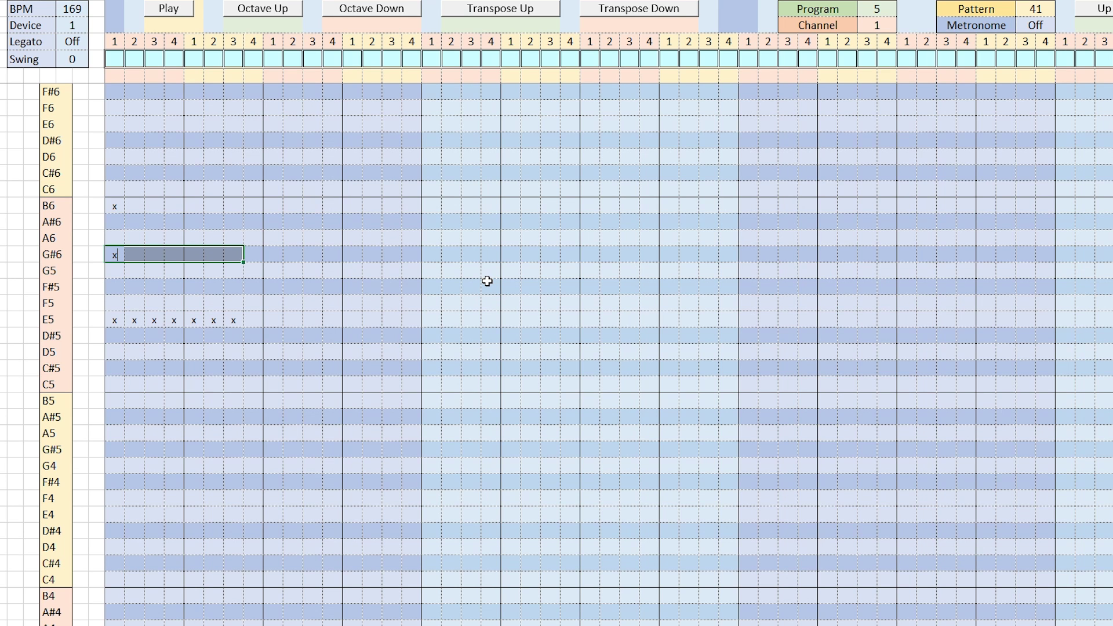
click(293, 189)
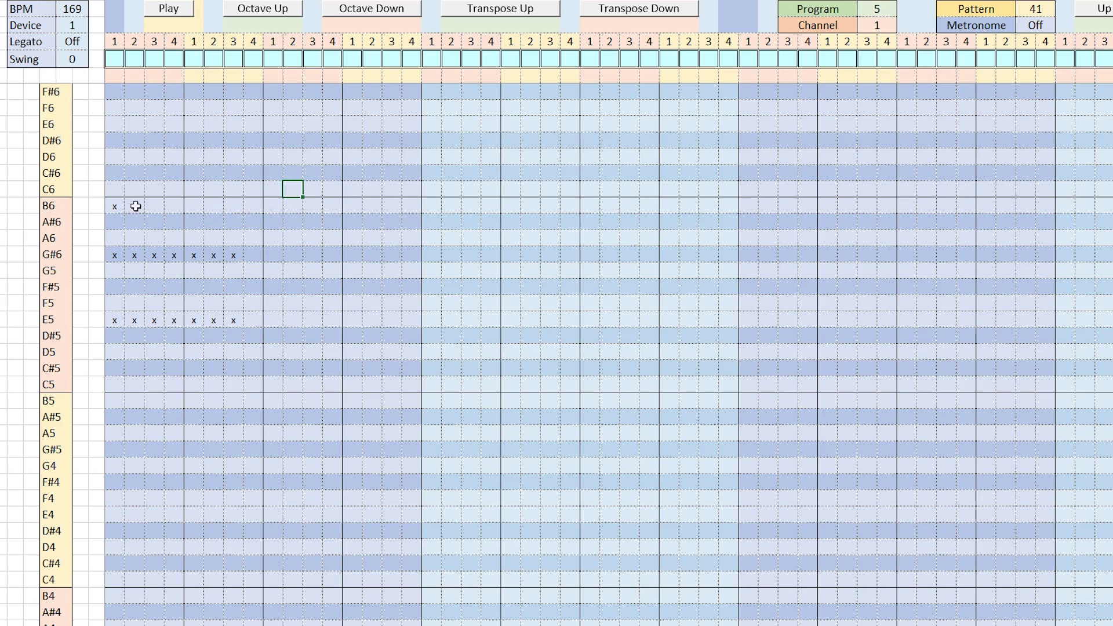
drag(114, 206, 222, 202)
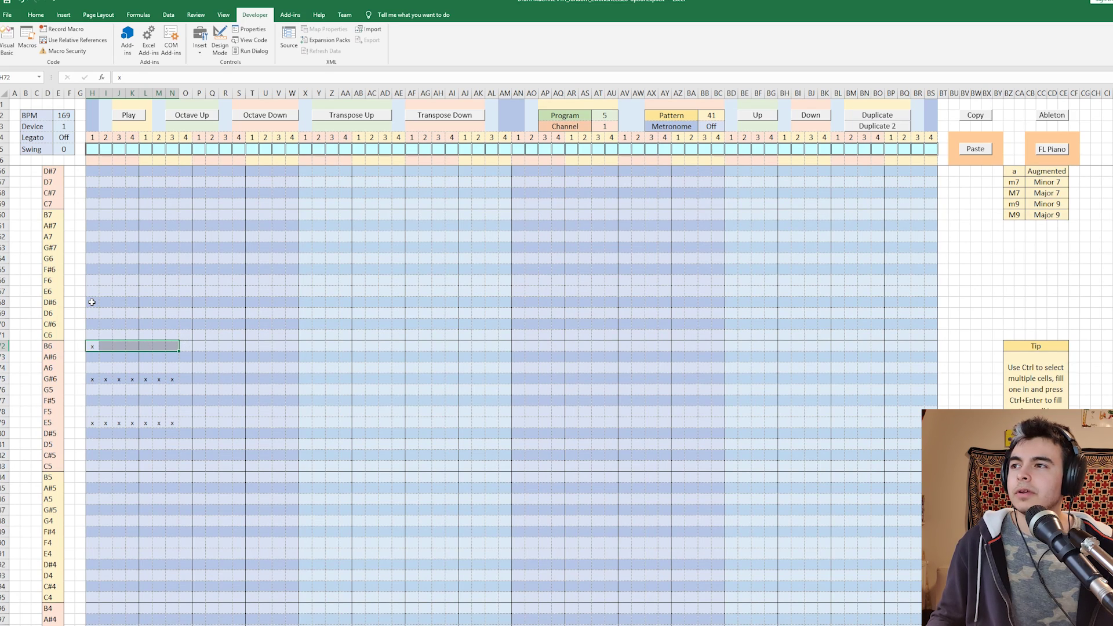
drag(91, 302, 176, 304)
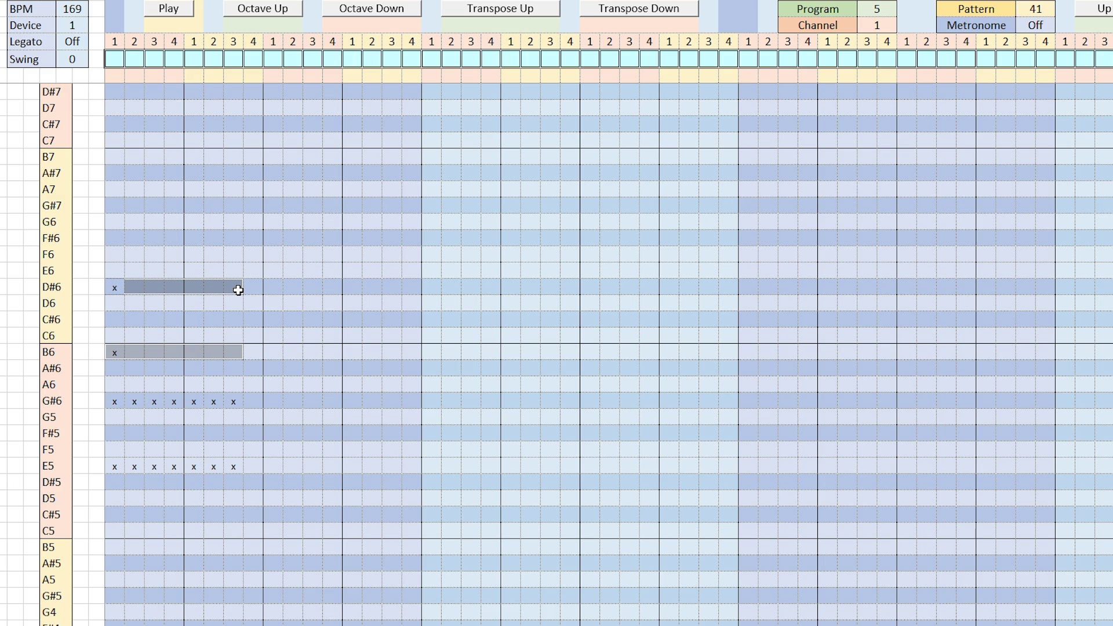
click(369, 337)
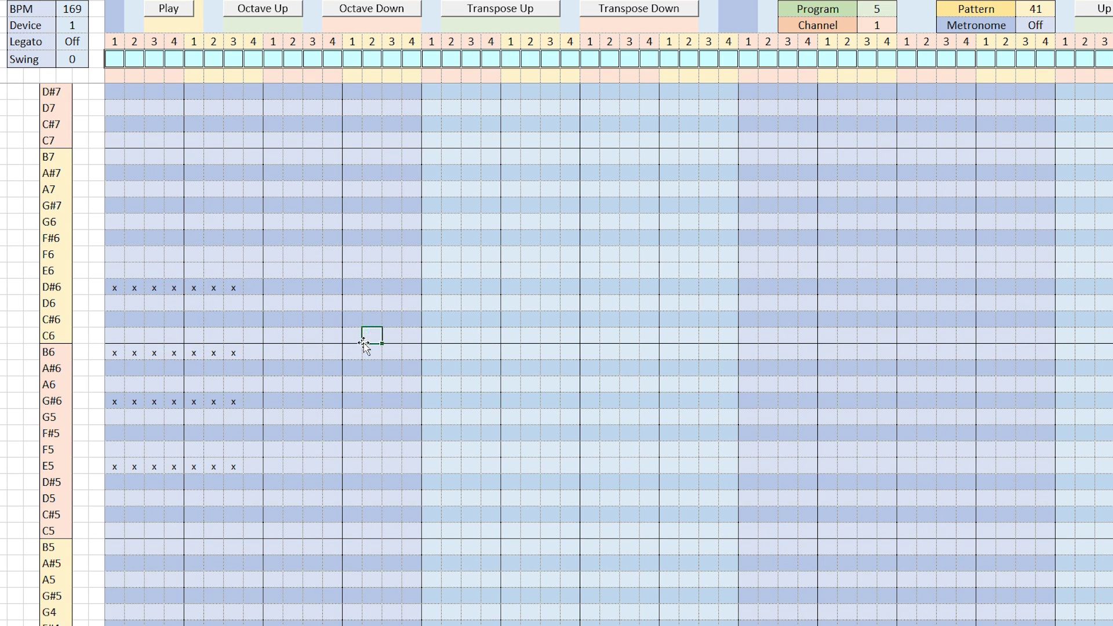
- Add a melody on C6, A6, B6 and E6 steps in the following bars and play it
drag(253, 336, 252, 368)
drag(279, 346, 305, 346)
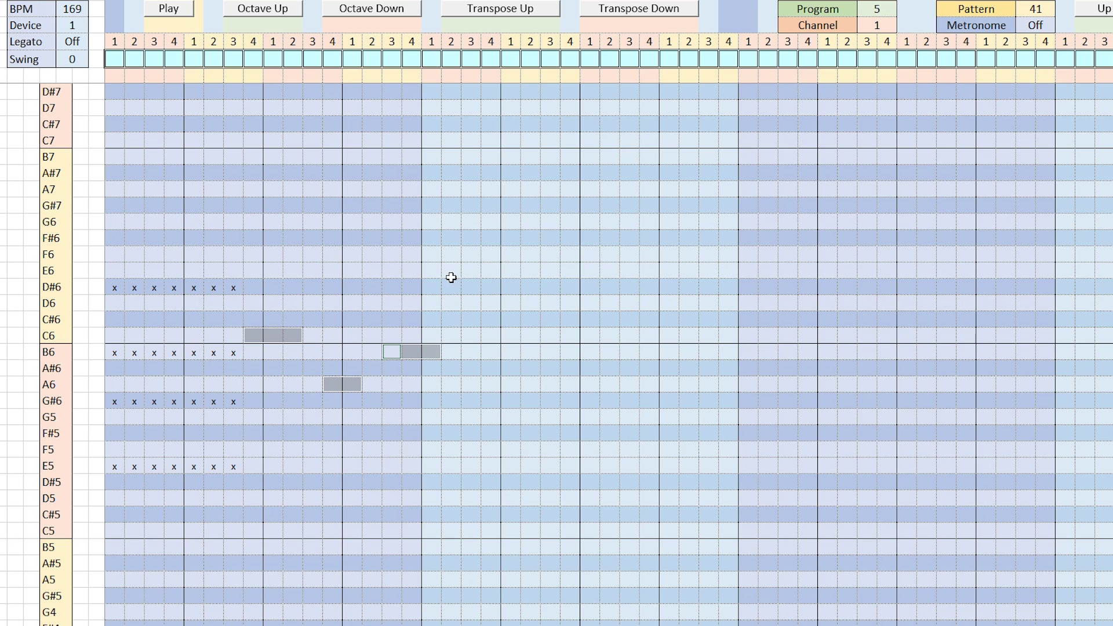
drag(318, 291, 345, 291)
drag(345, 379, 388, 379)
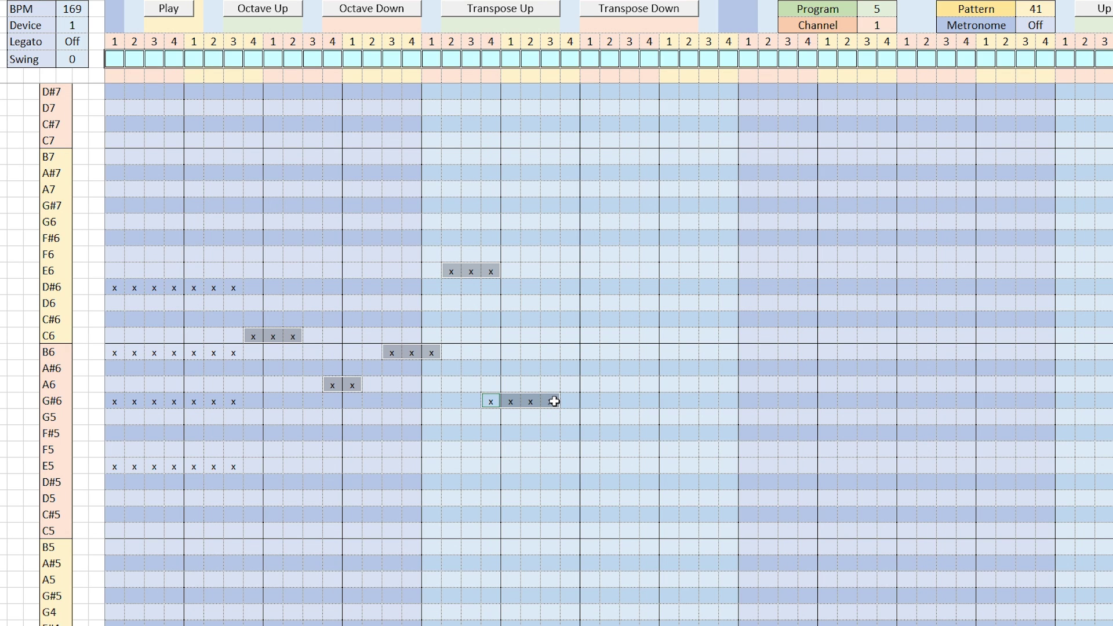
click(606, 276)
click(177, 12)
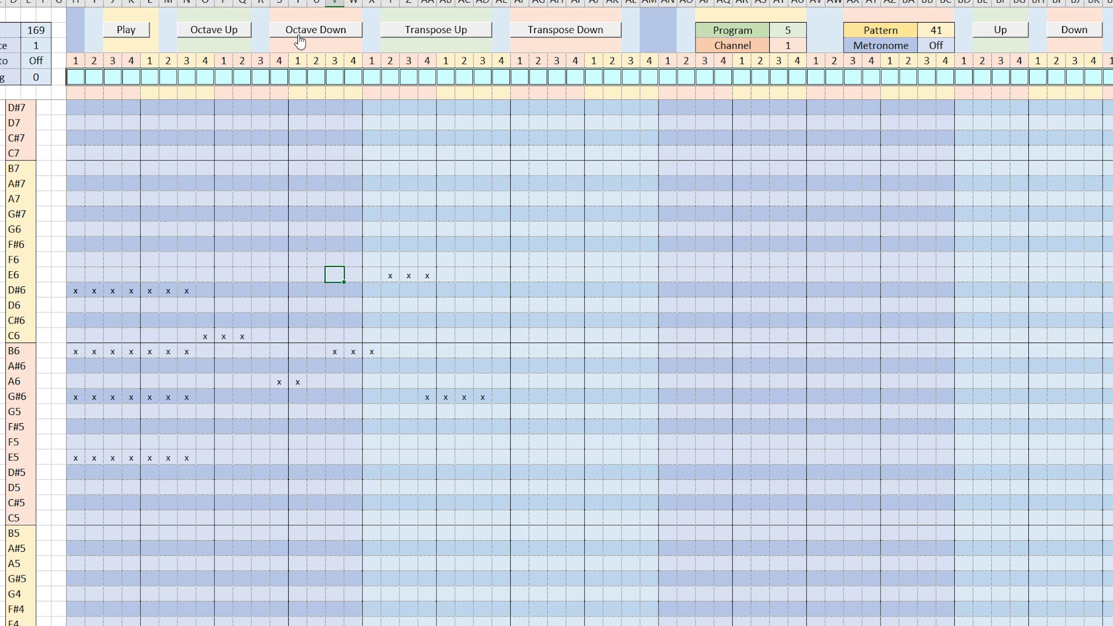
- Lower pattern 41 an octave, play it, and select the melody note block
click(301, 35)
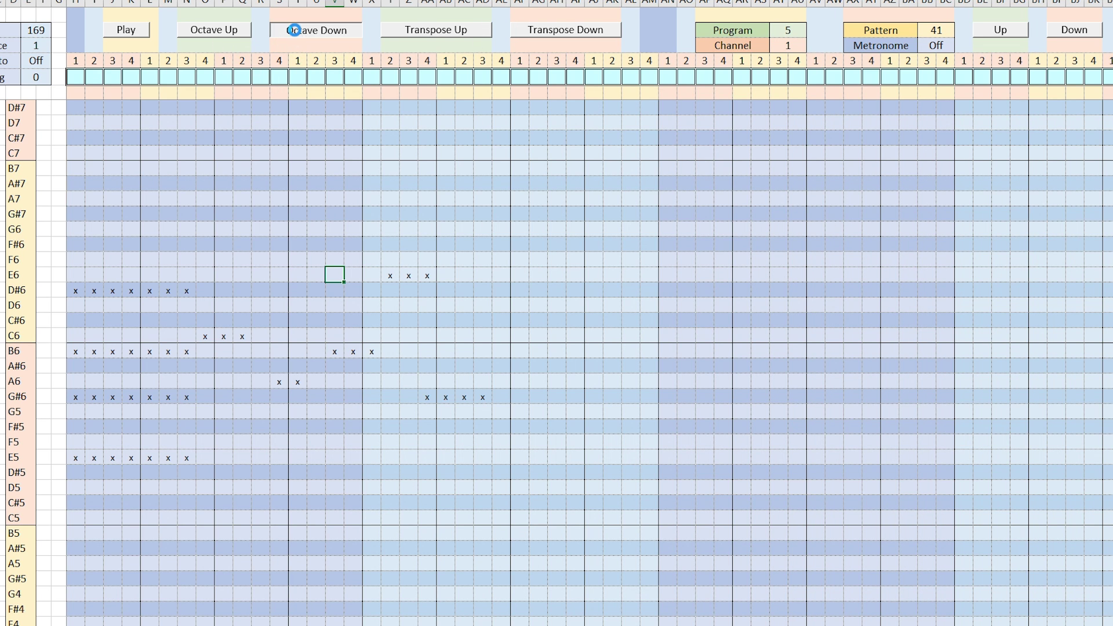
click(142, 32)
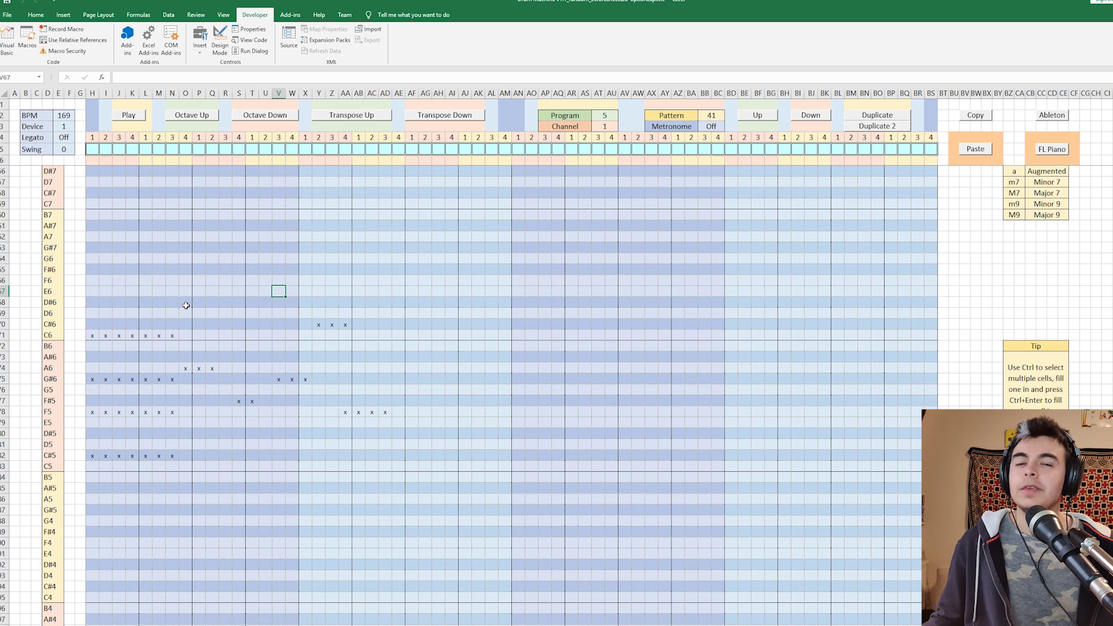
drag(186, 302, 471, 438)
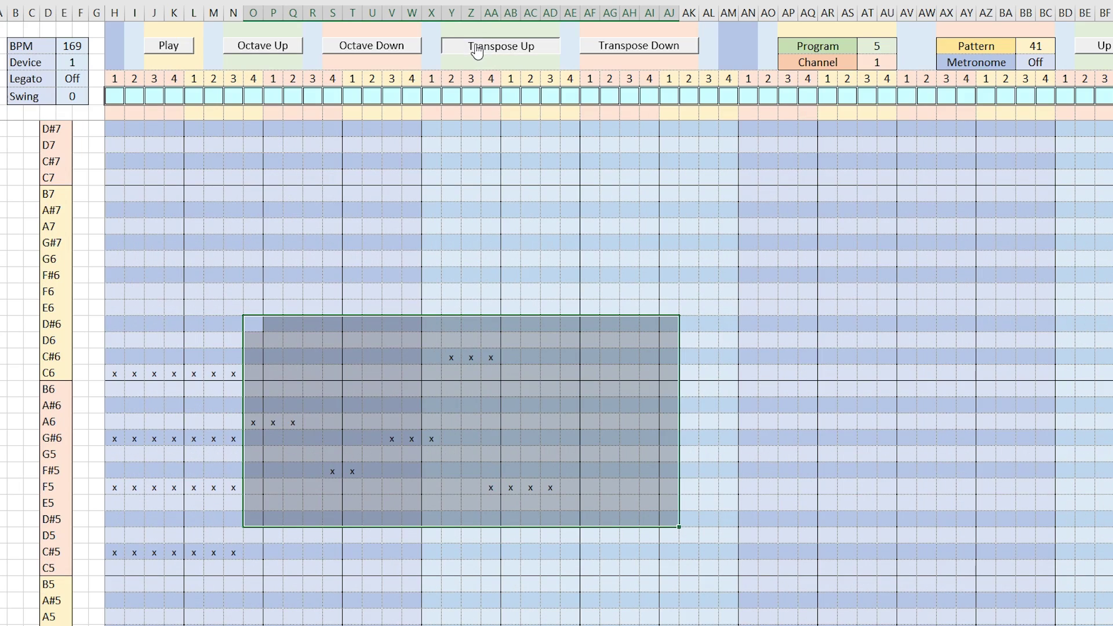
- Raise the selected melody two steps and play the pattern
click(336, 119)
click(336, 119)
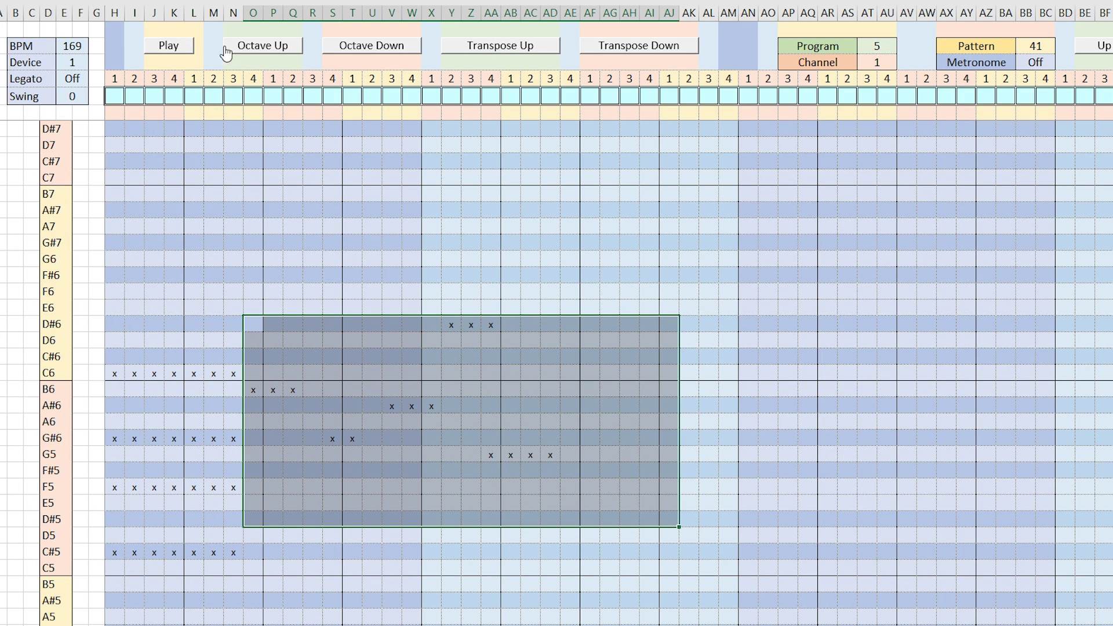
click(170, 45)
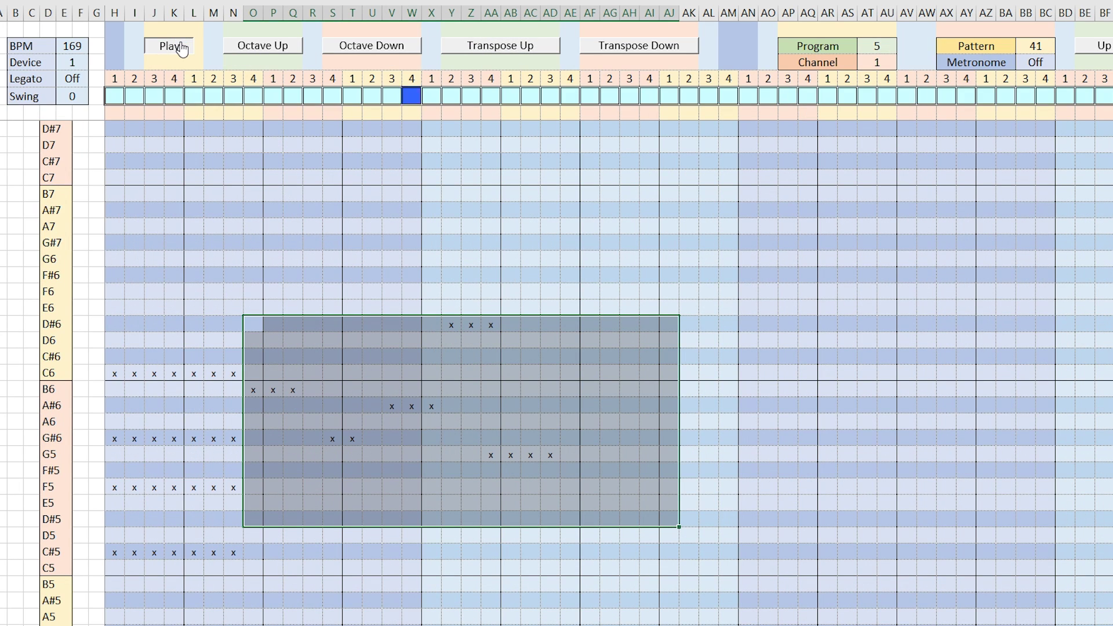
- Shift the pattern up an octave, play it, and select the lower melody part
click(279, 46)
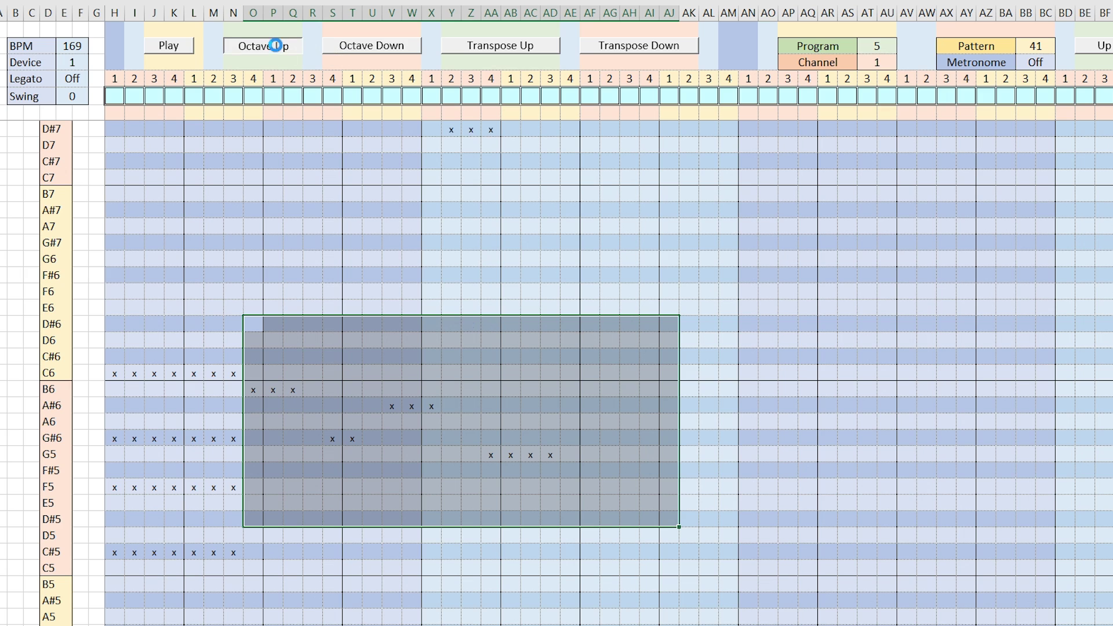
click(174, 45)
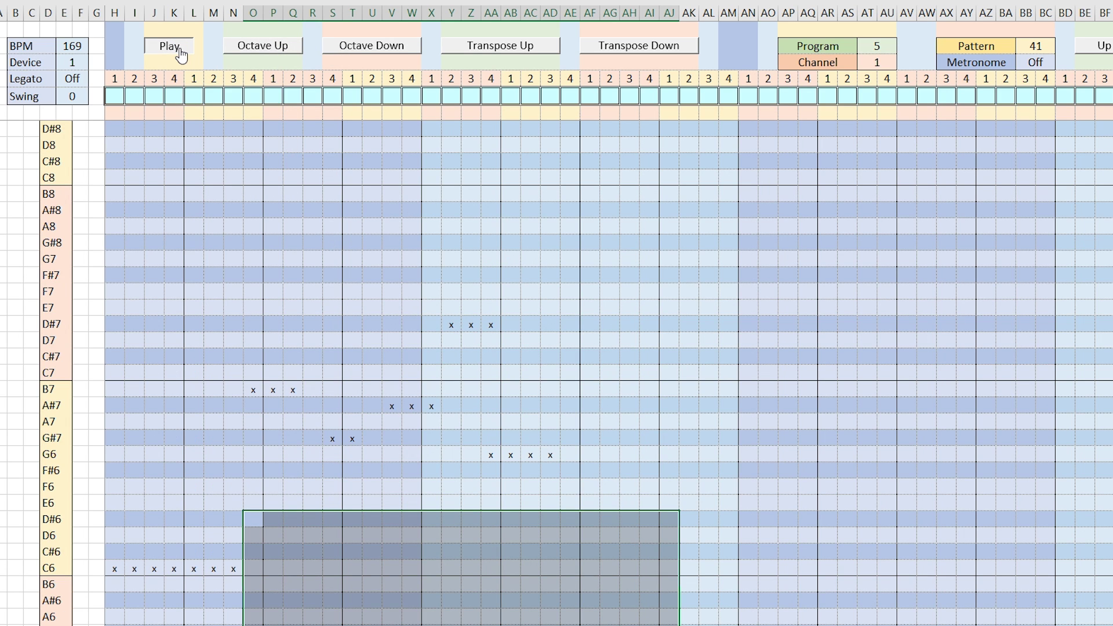
scroll(338, 298, down, 2)
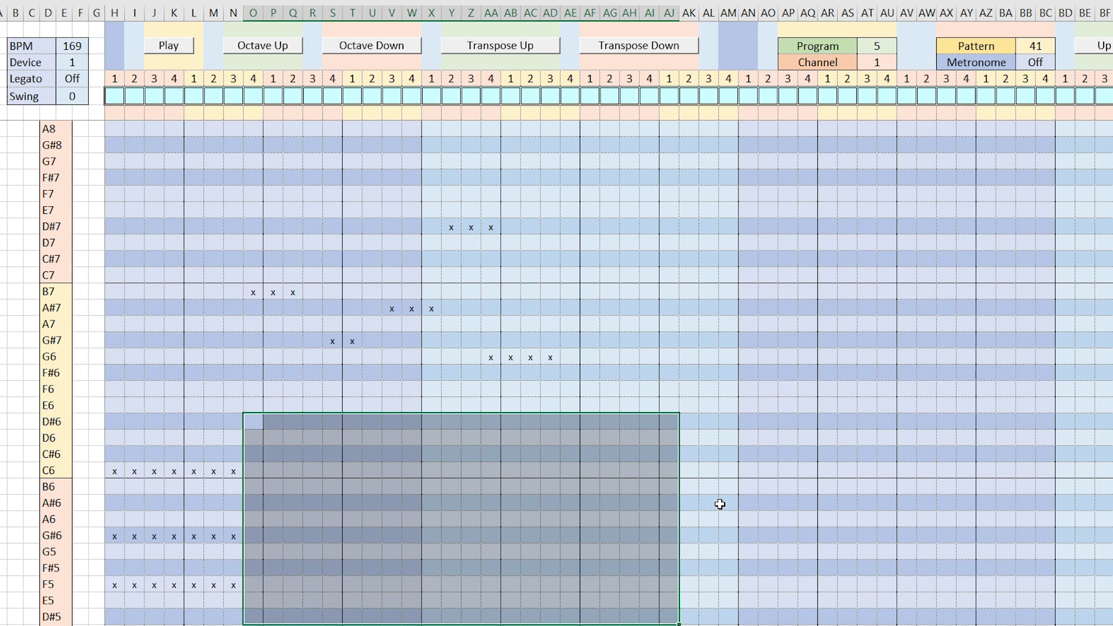
click(696, 400)
drag(273, 324, 571, 372)
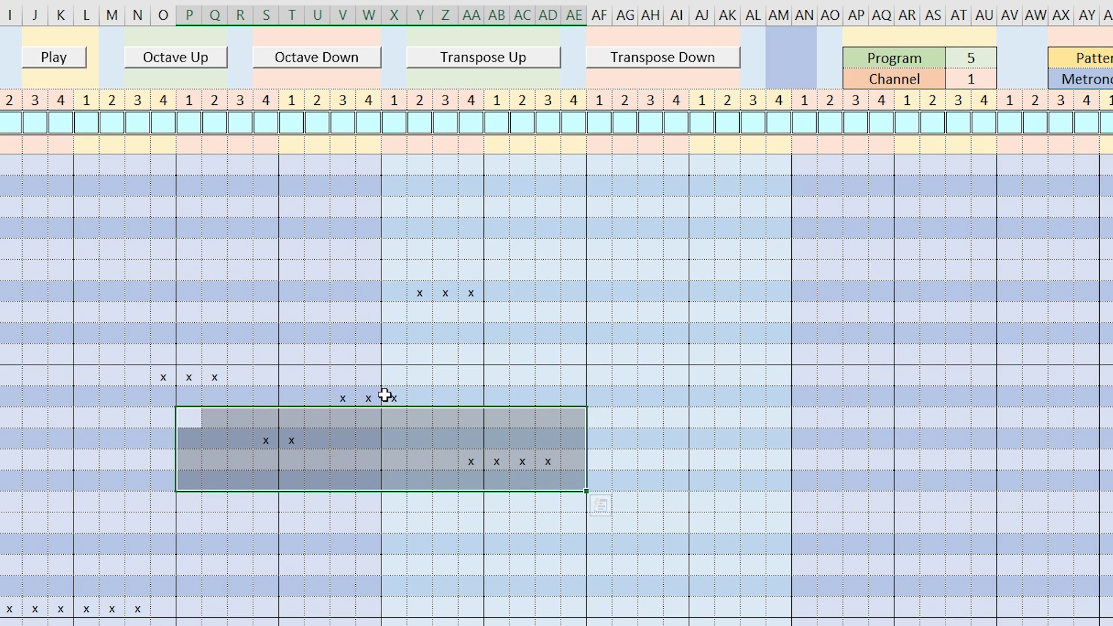
- Raise the selected notes a step, duplicate the phrase into the following bars, and select the note areas
click(461, 66)
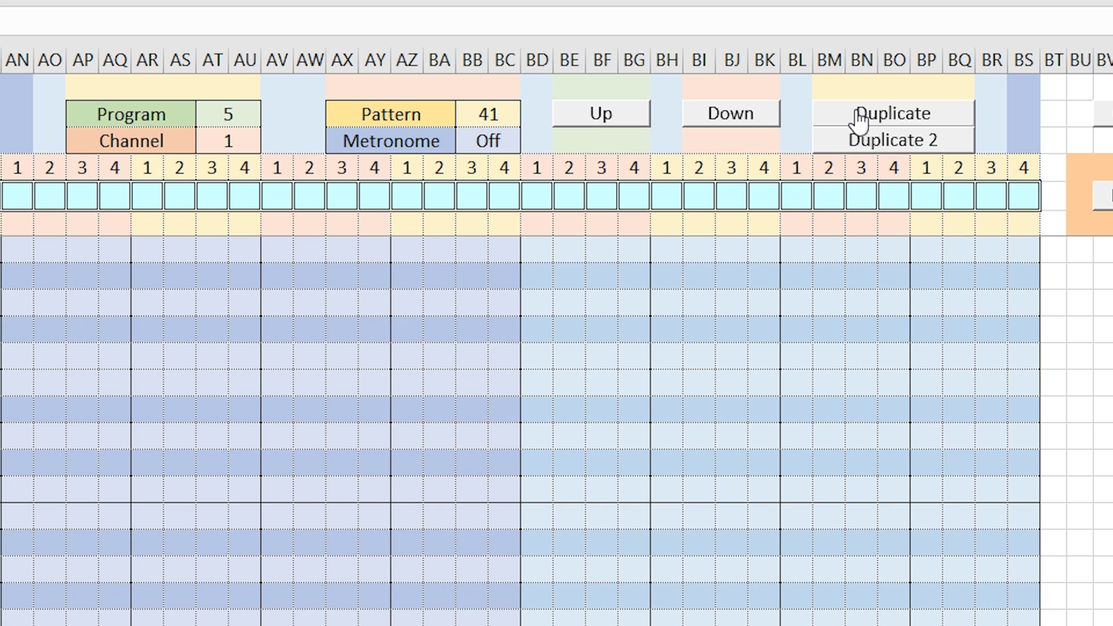
click(860, 121)
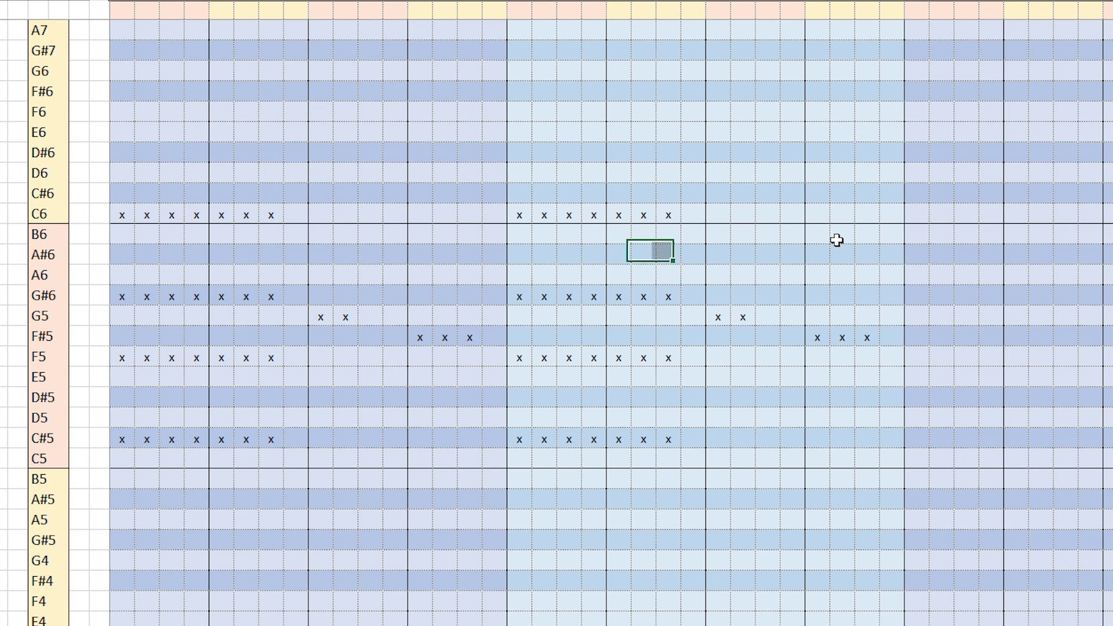
click(837, 240)
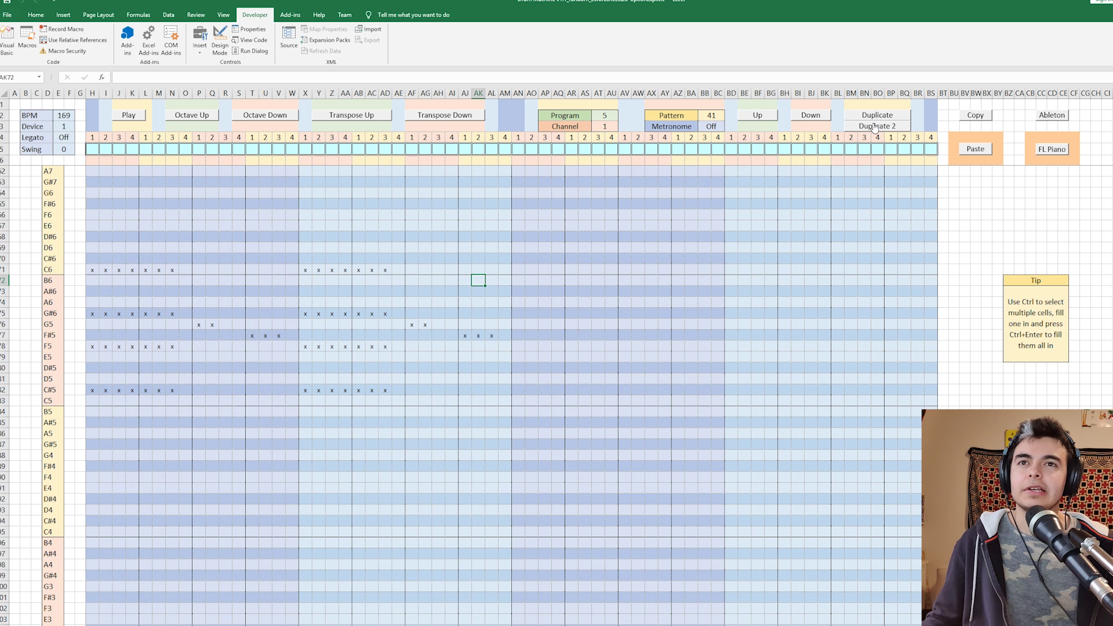
drag(90, 232, 415, 393)
drag(516, 225, 956, 460)
click(876, 390)
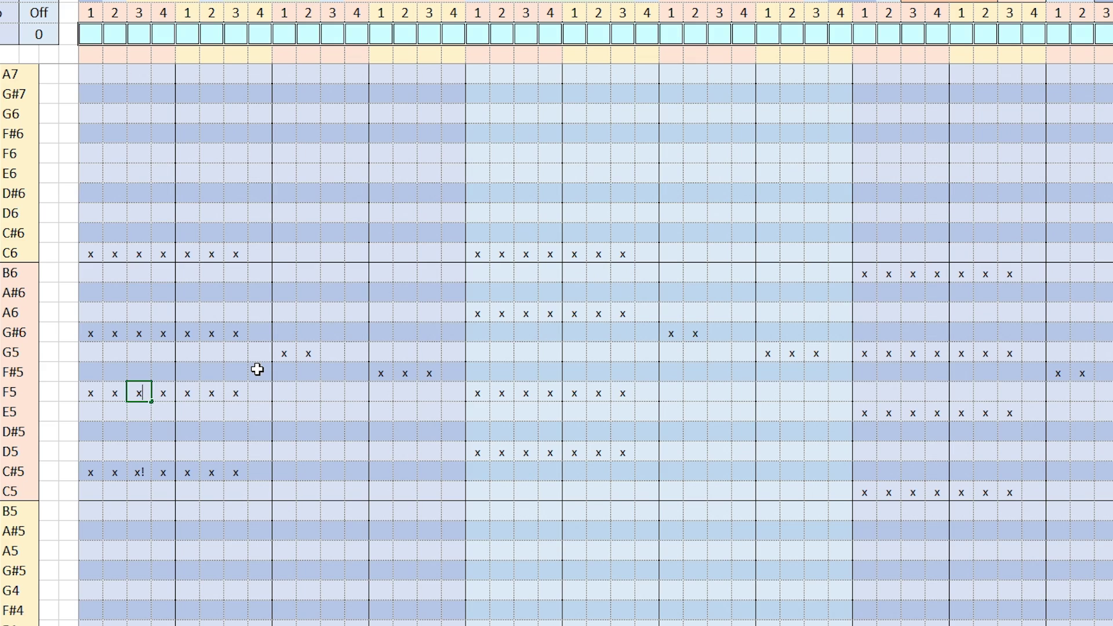
- Change the opening chord's F5 and C6 marks on steps 3 and 5 from x to x!
text(!)
key(Up)
key(Up)
key(Up)
key(F2)
key(Up)
key(Up)
key(Up)
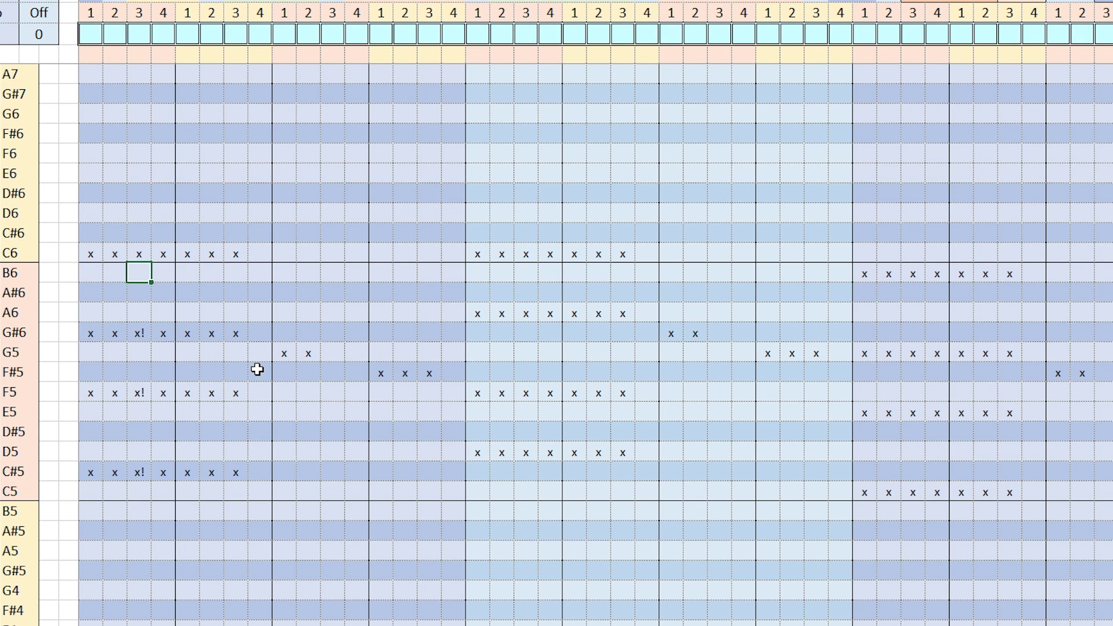
key(F2)
text(!)
key(Right)
key(Right)
key(Return)
key(Right)
key(Right)
key(Right)
key(Right)
key(Right)
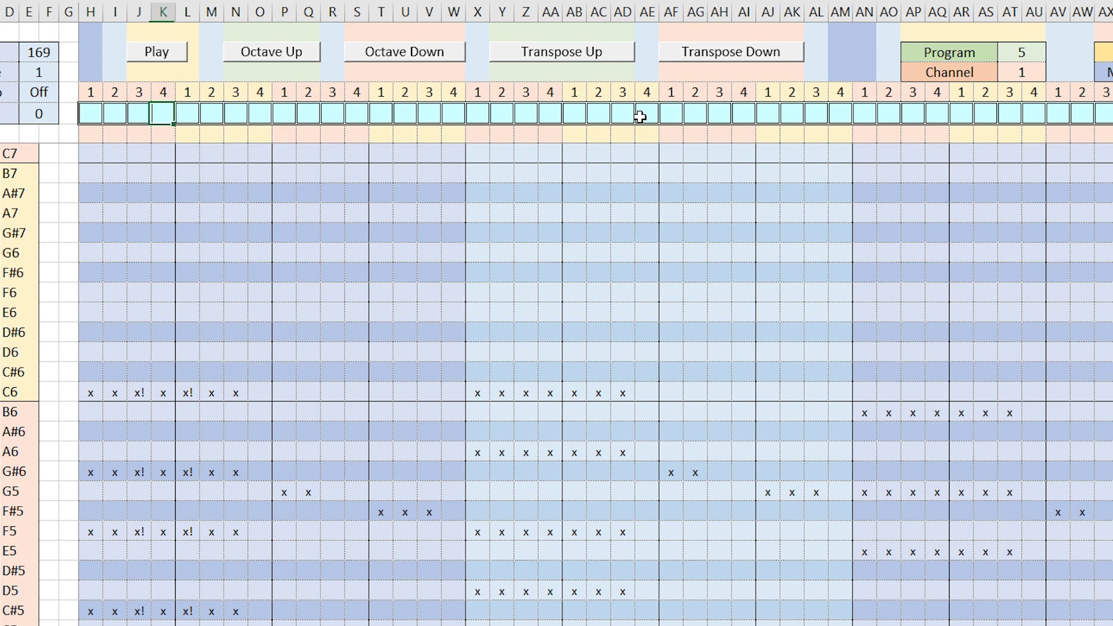
- Play the section between the s and e markers twice, then select steps P5:U5
click(156, 55)
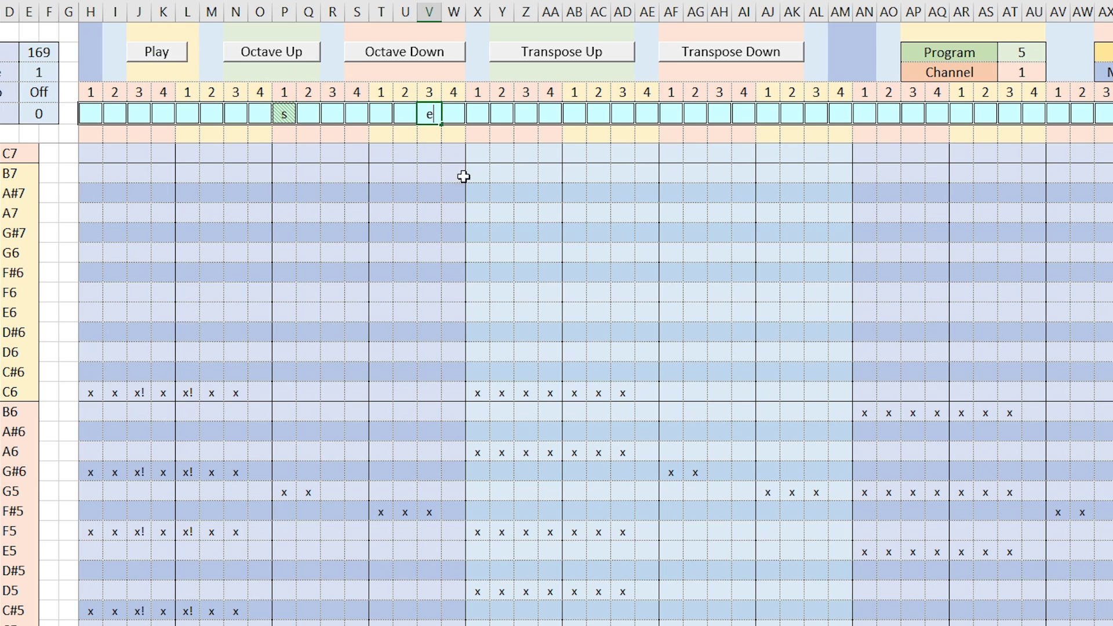
click(157, 57)
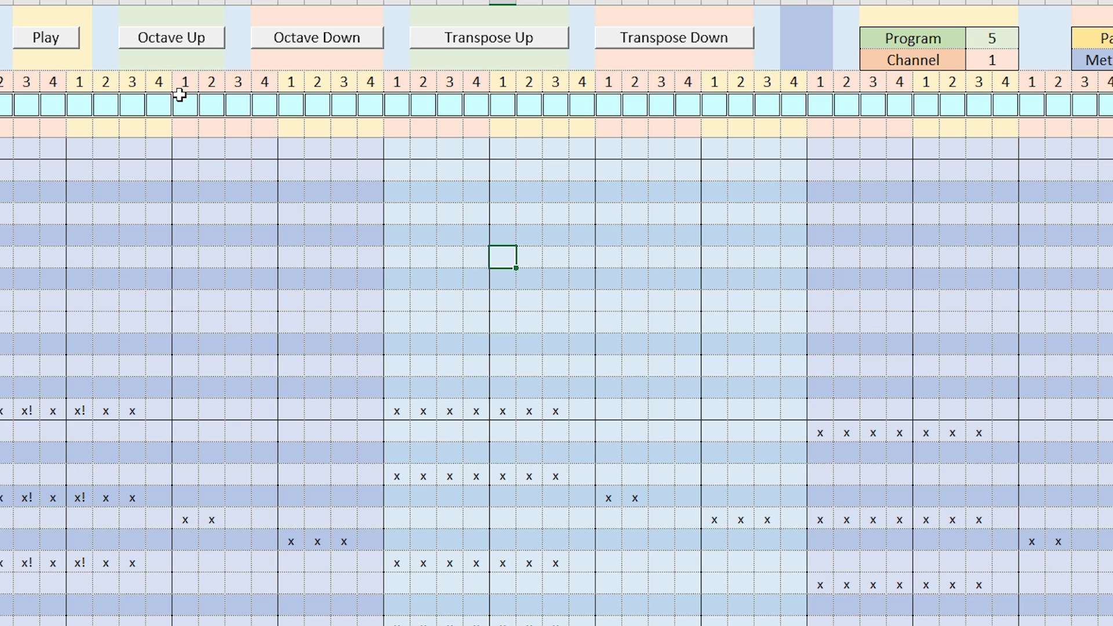
drag(199, 149, 266, 150)
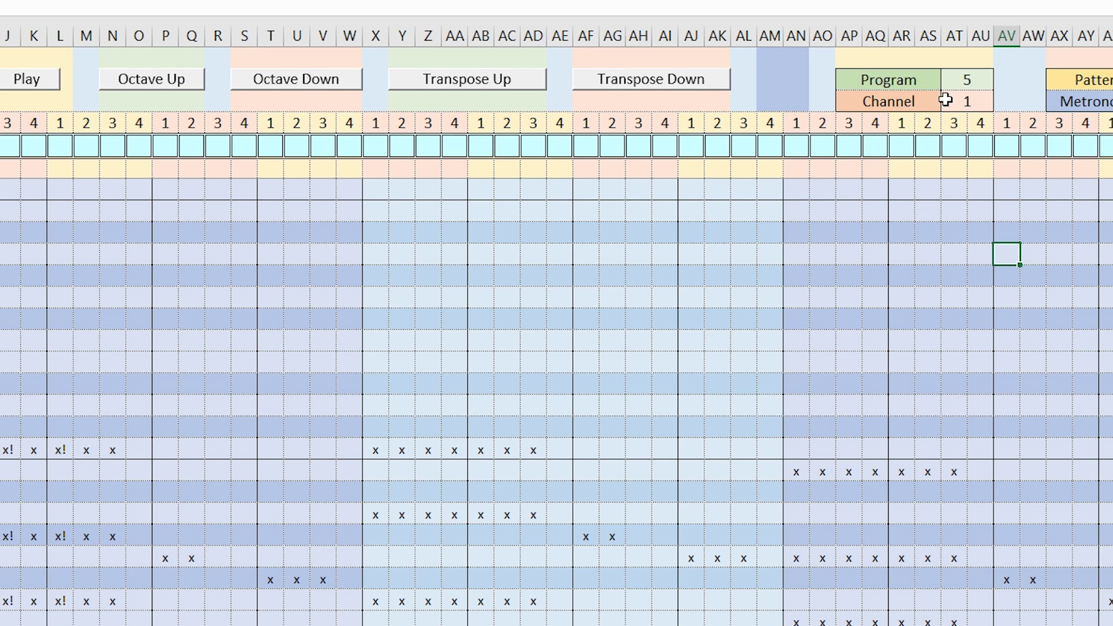
- Play the repeated and retriggered chord pattern, then switch the pattern number to 70
click(11, 86)
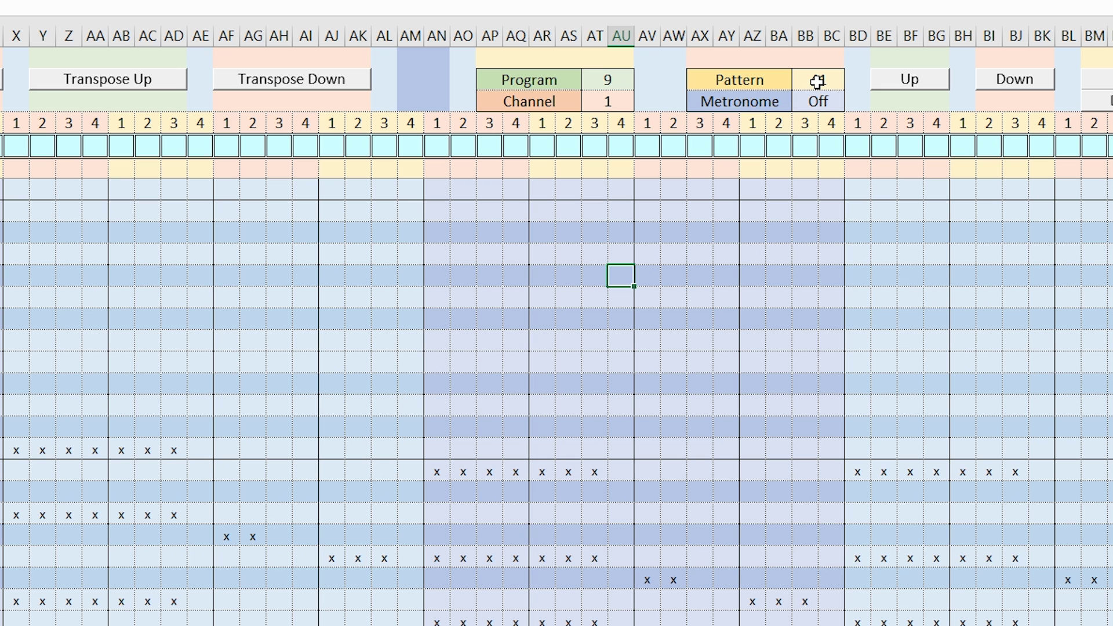
click(712, 117)
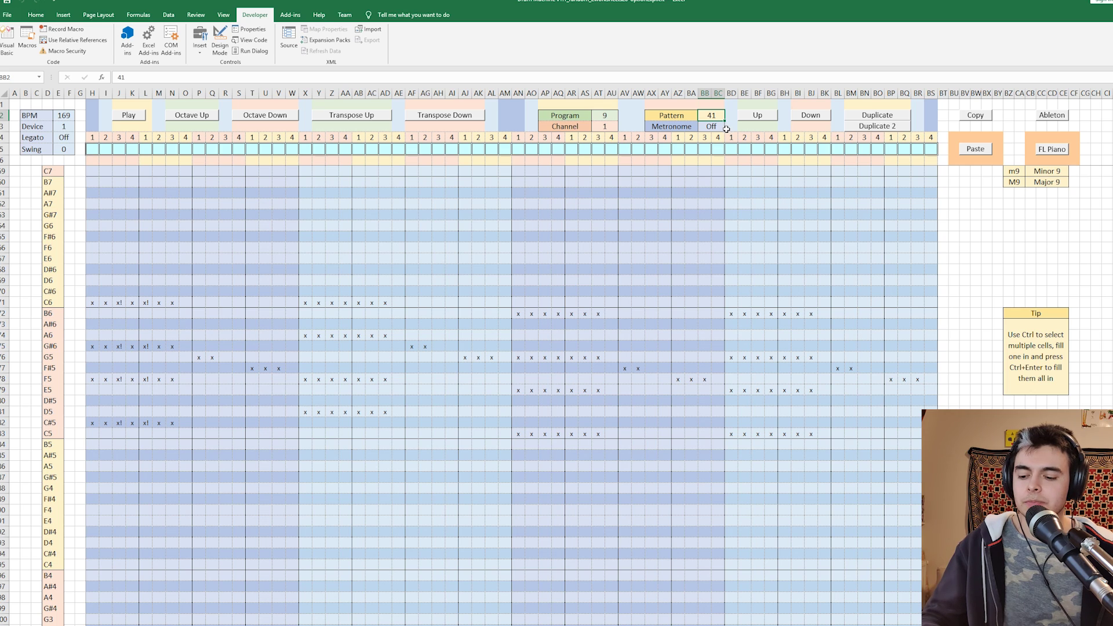
text(70)
key(ctrl+Return)
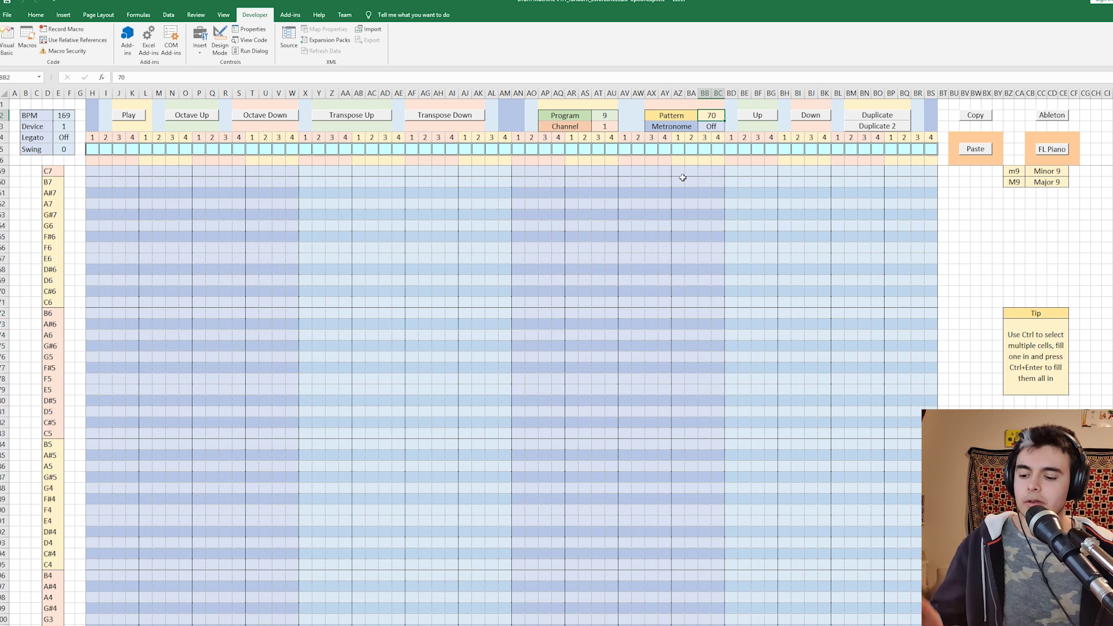
- Load pattern 30, step through the next pattern numbers, and play the chord pattern
text(3)
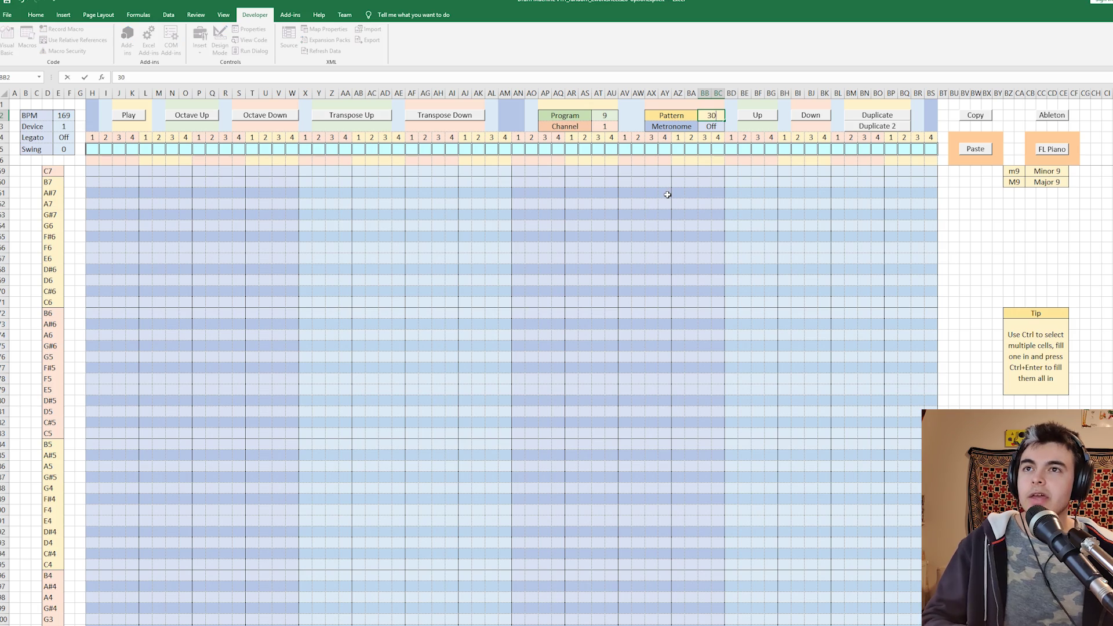
key(ctrl+Return)
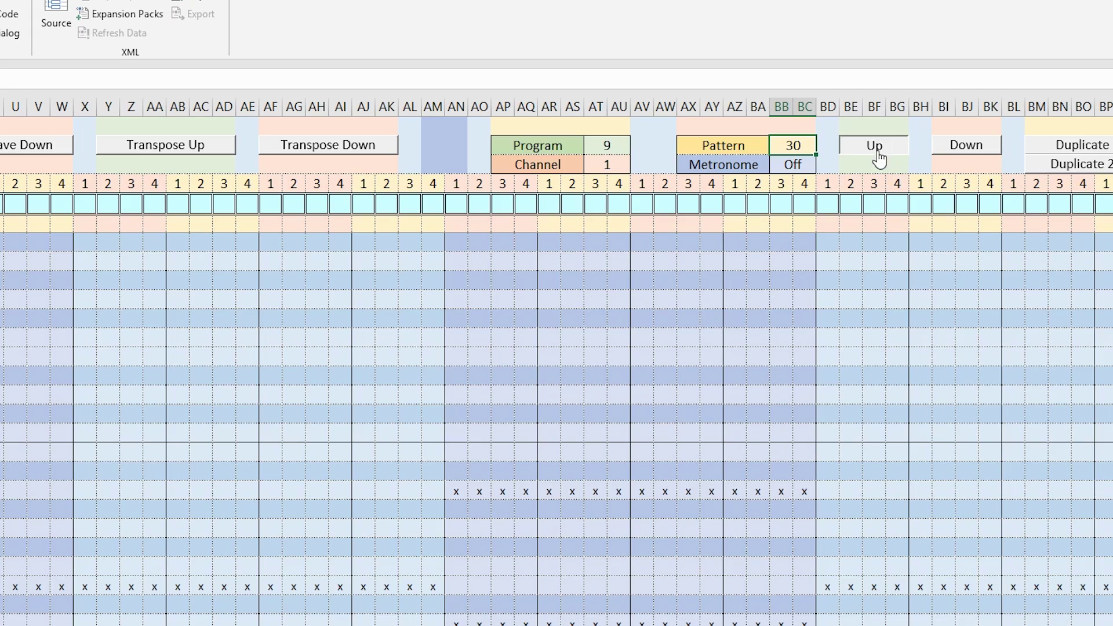
click(758, 118)
click(758, 117)
click(758, 117)
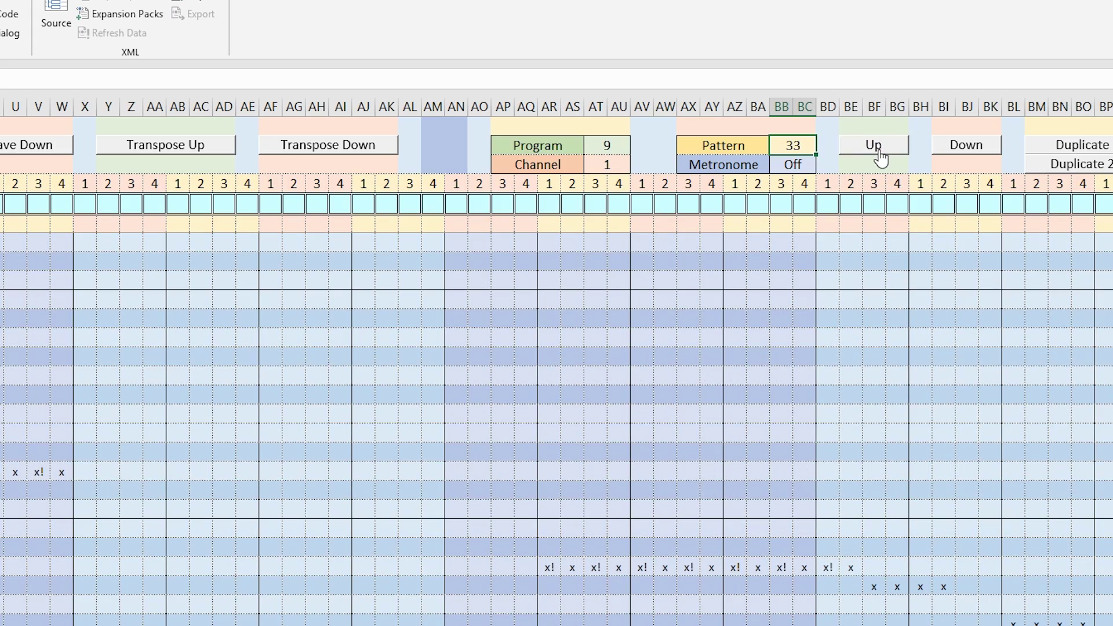
click(759, 117)
click(885, 156)
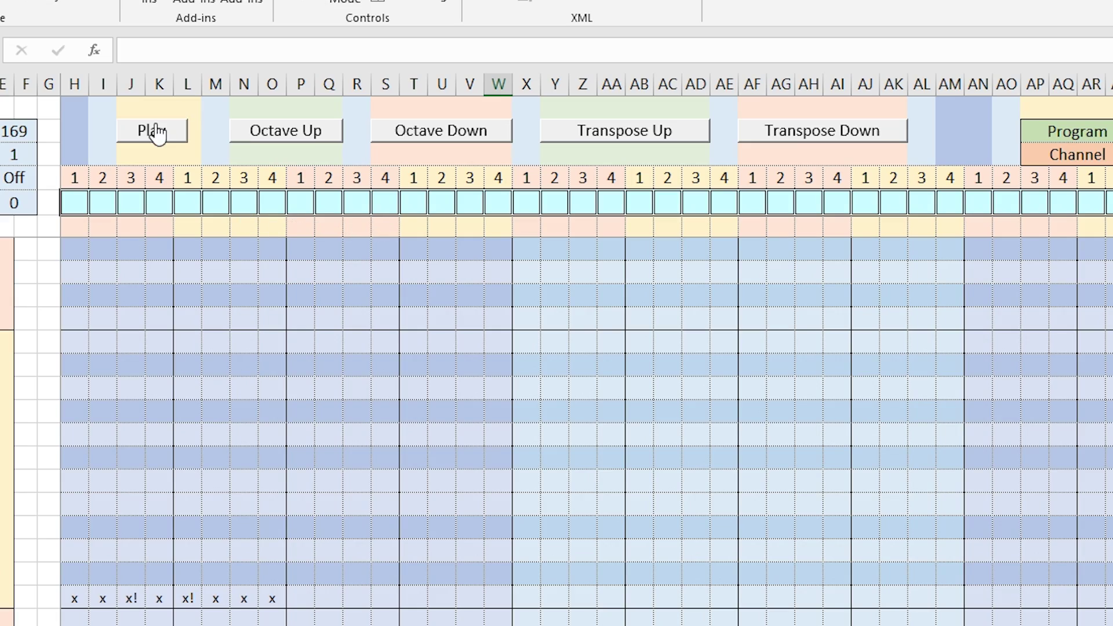
click(155, 131)
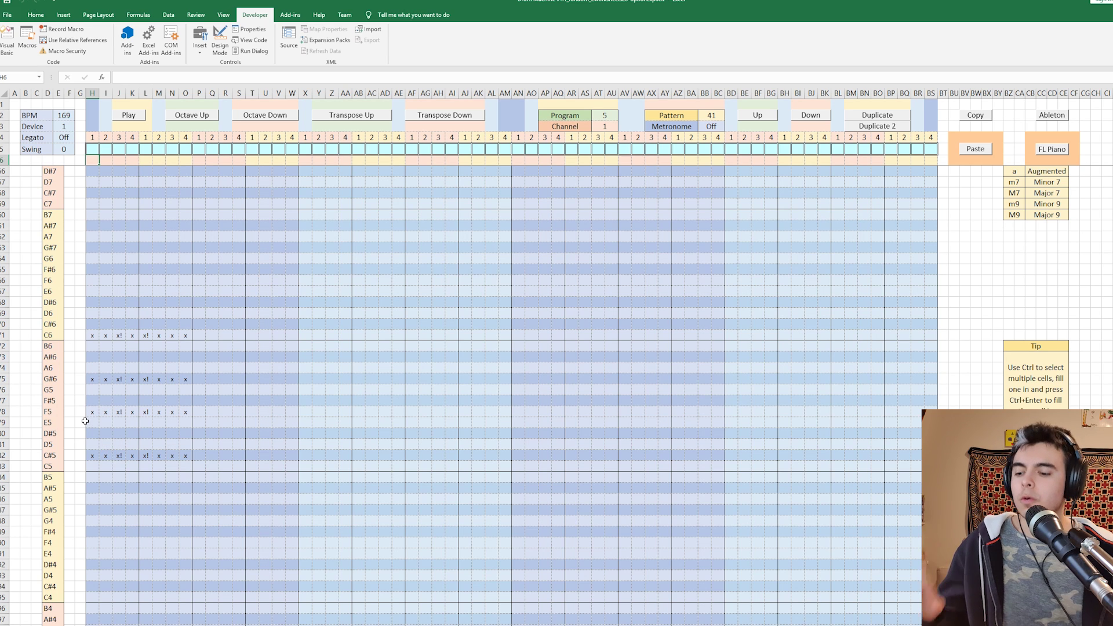
- Enter a velocity of 40 and select the velocity cells H6 to N6
text(40)
click(158, 339)
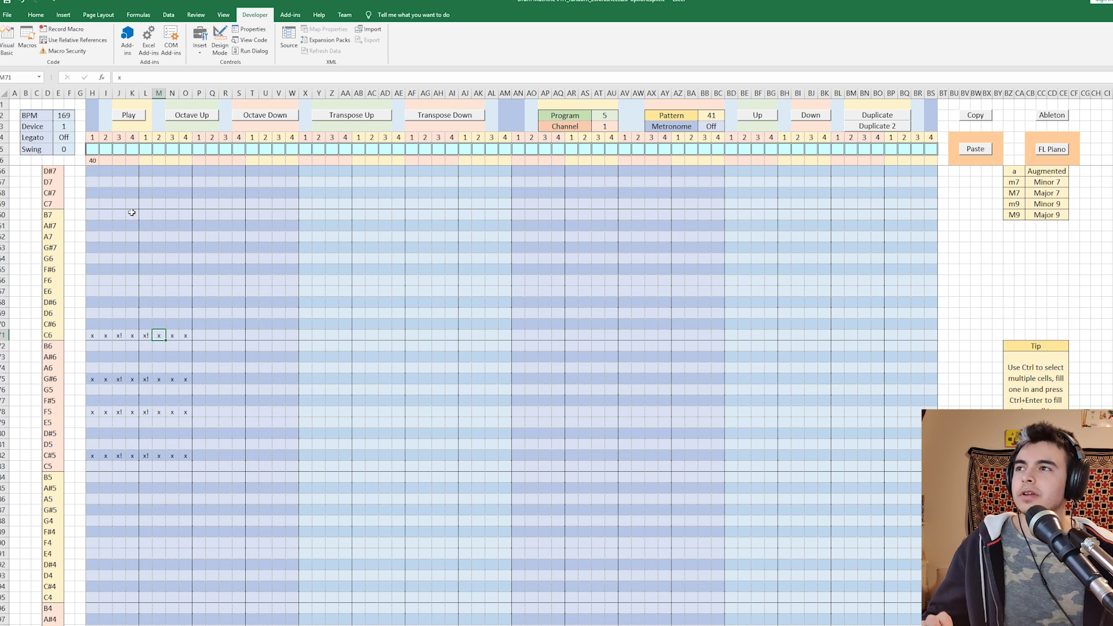
click(118, 161)
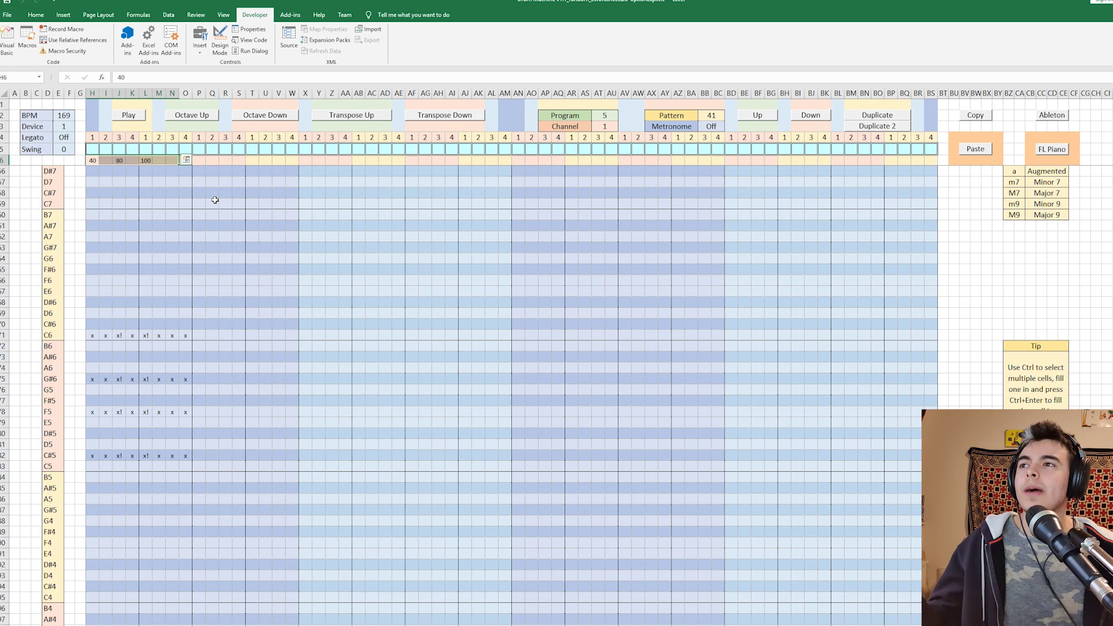
click(215, 201)
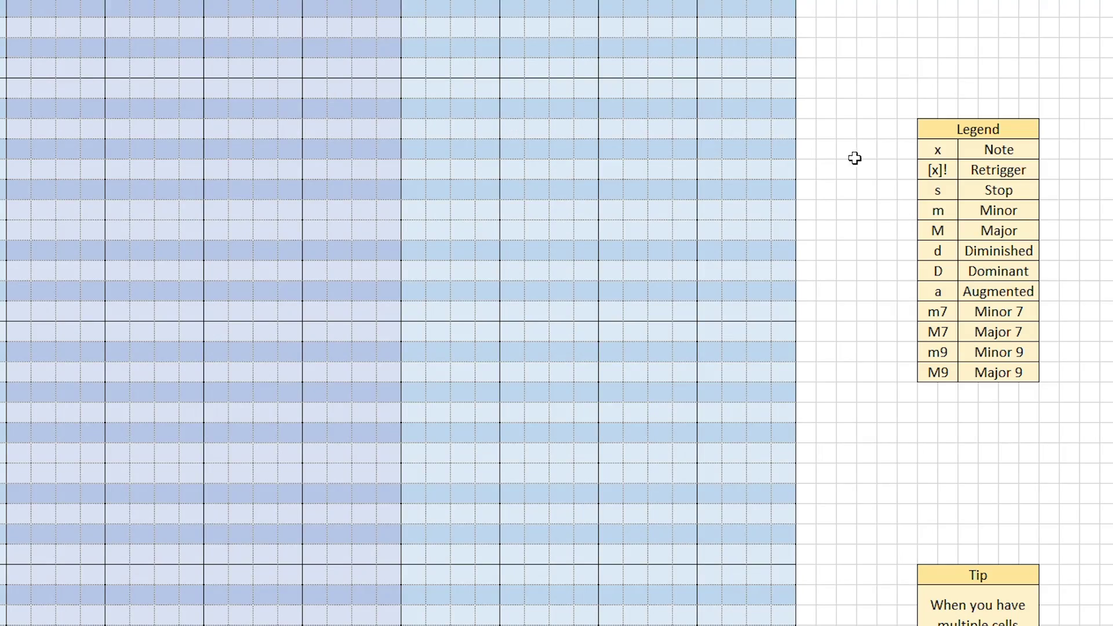
- Highlight the chord symbol legend, play the minor chord pattern, and select the C3 m chord row
drag(858, 43, 1101, 451)
click(1063, 397)
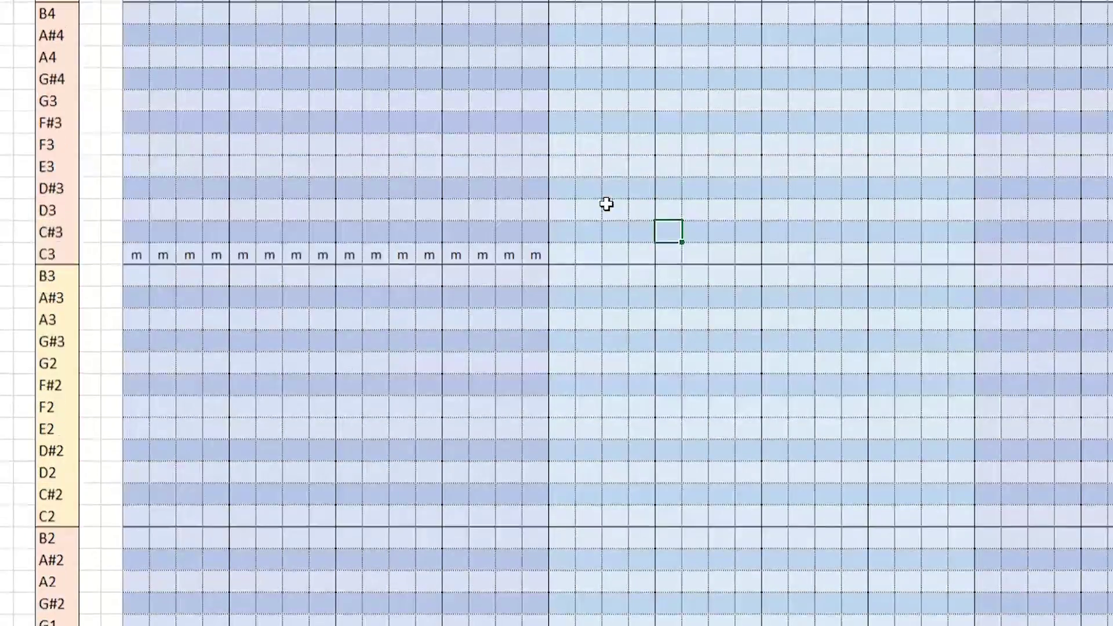
click(212, 84)
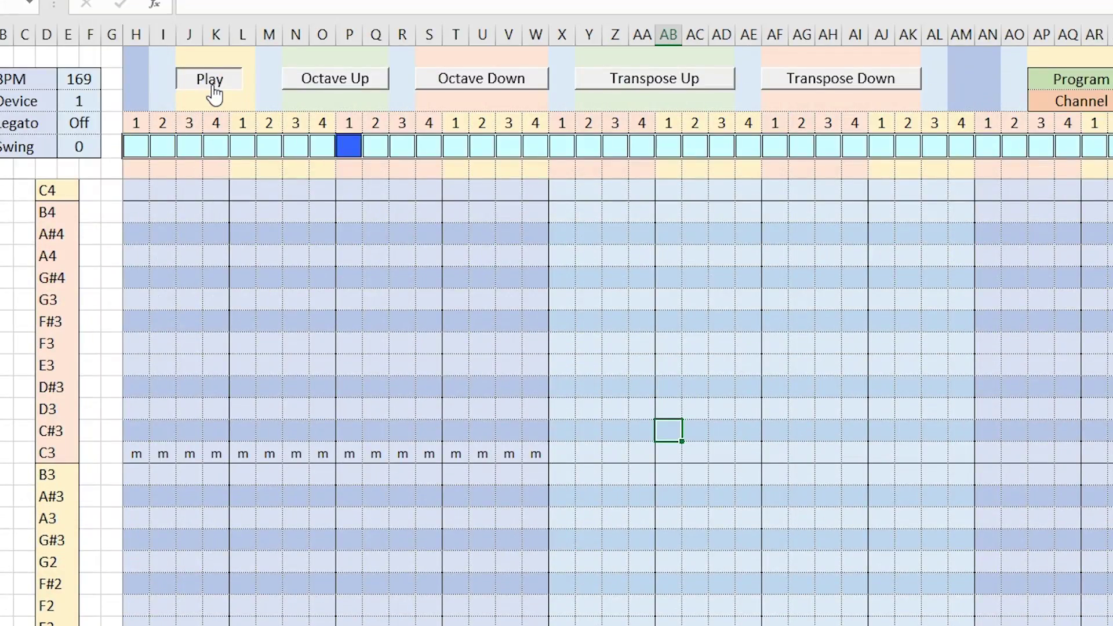
drag(136, 453, 536, 453)
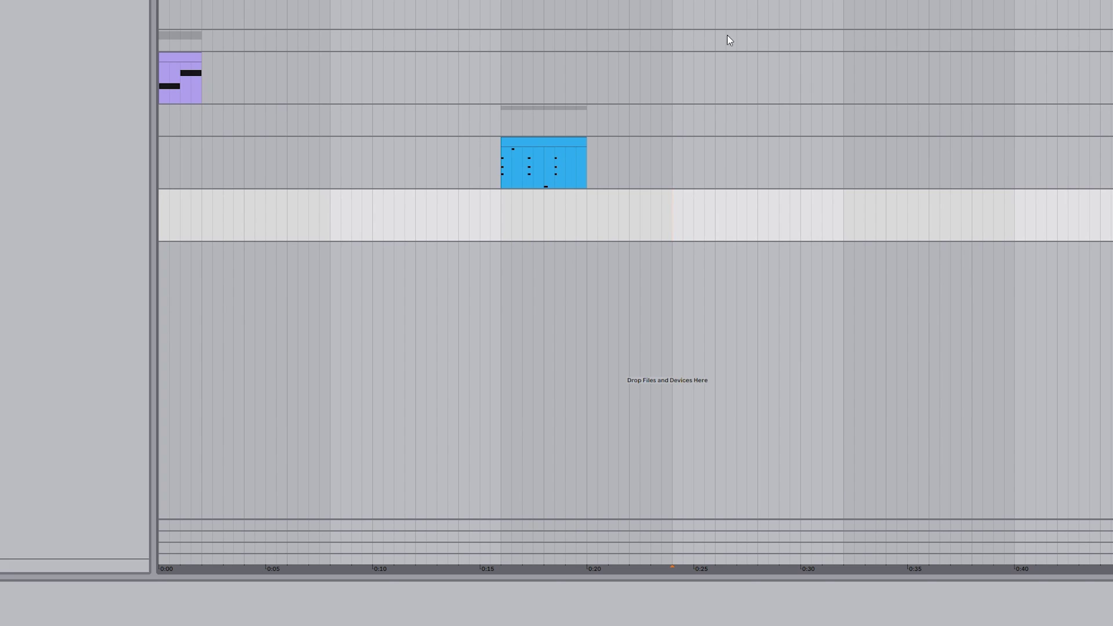
- Open the blue MIDI clip in Ableton's piano roll and apply Legato to its notes
double_click(517, 142)
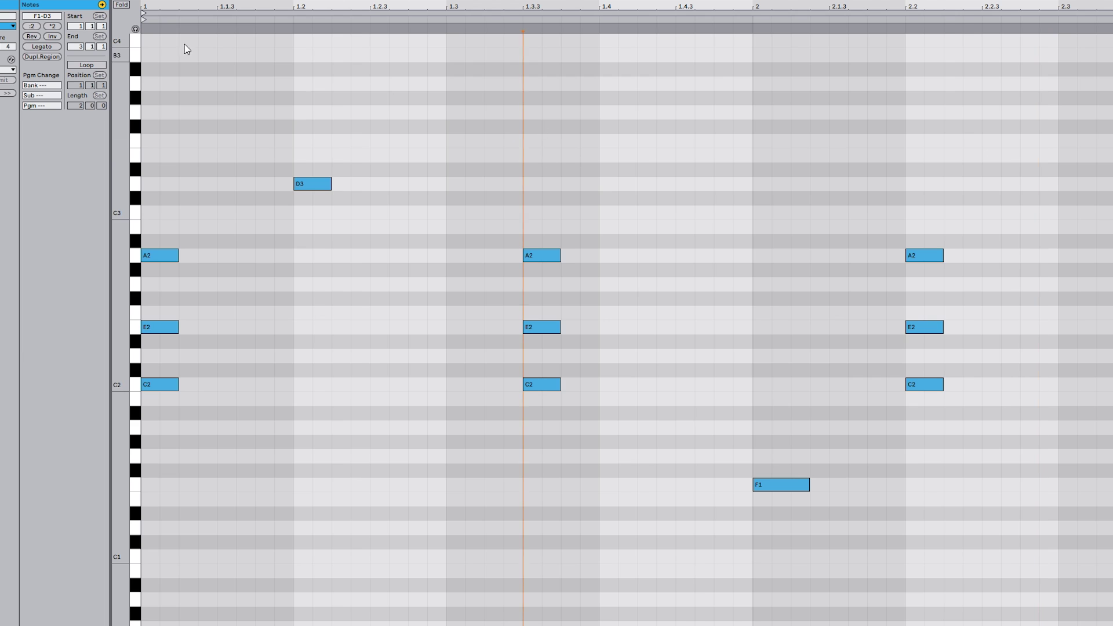
click(42, 46)
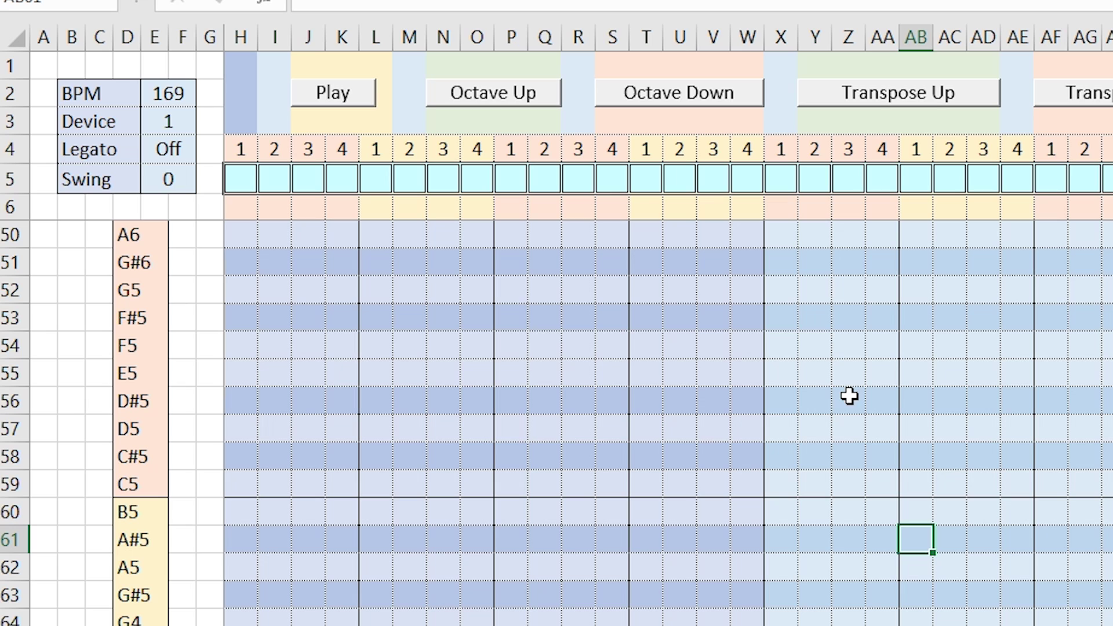
- Play the major chord pattern, then add s stop marks after the M chords, starting in the D4 row
click(326, 96)
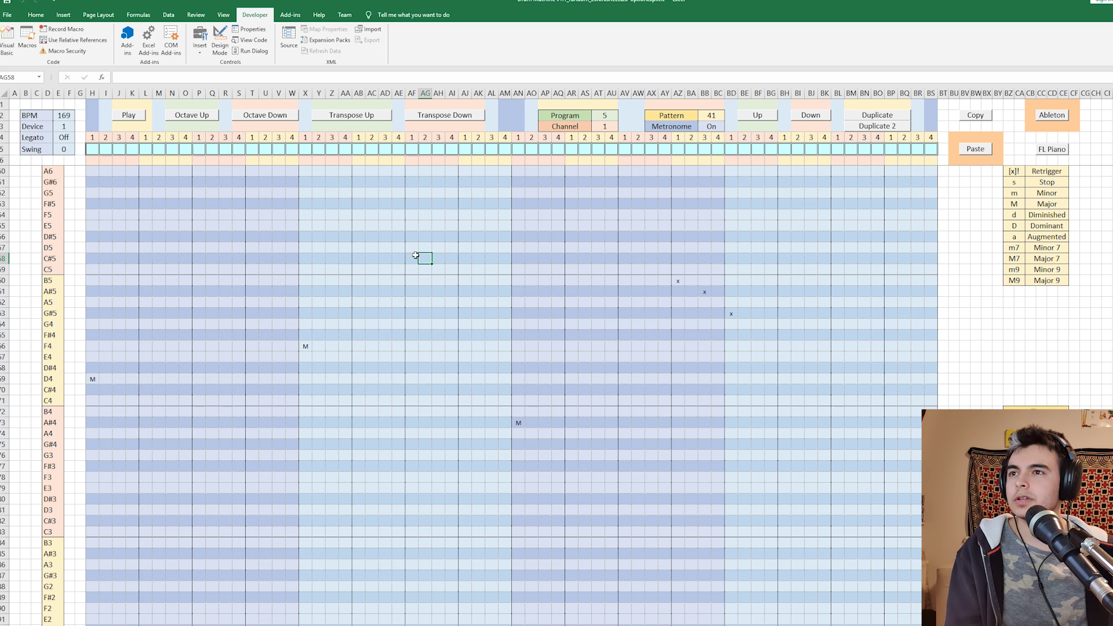
click(414, 248)
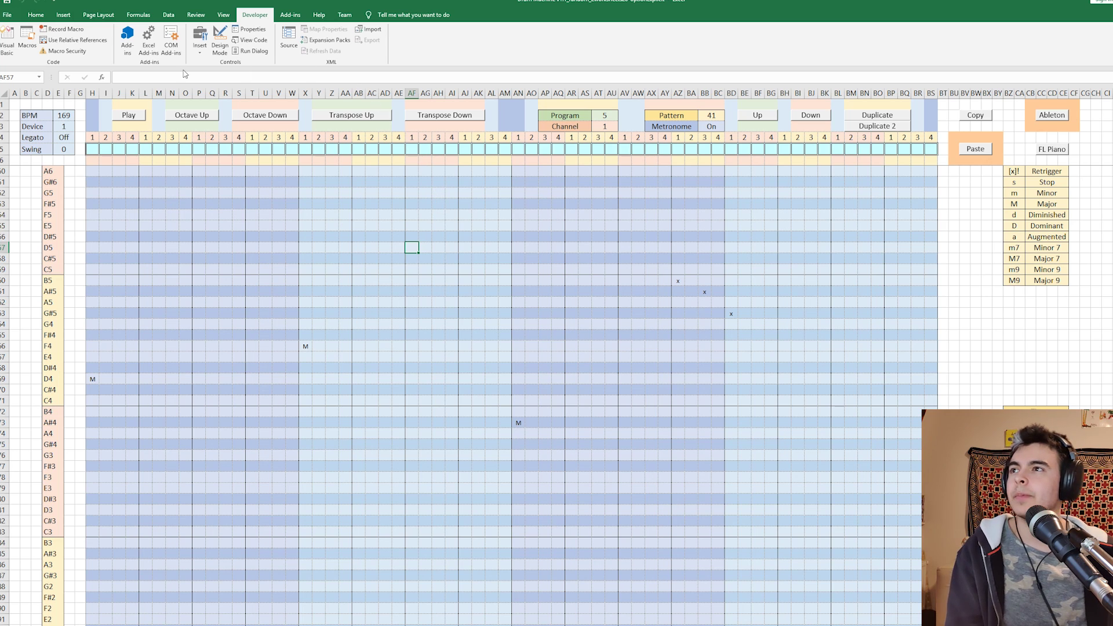
click(199, 378)
text(s)
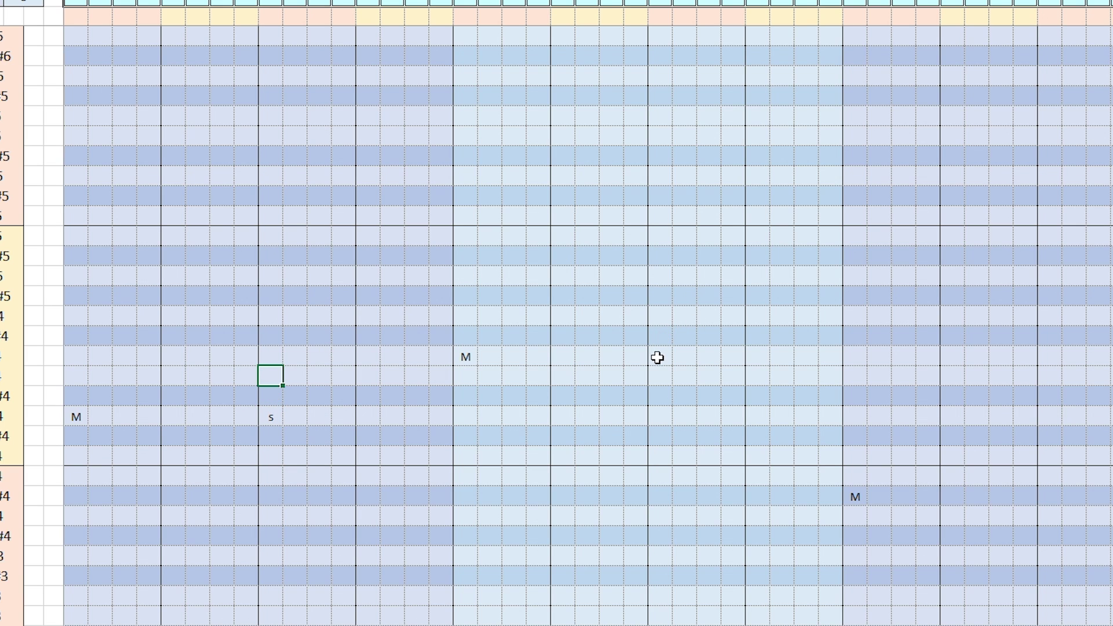
click(657, 357)
text(s)
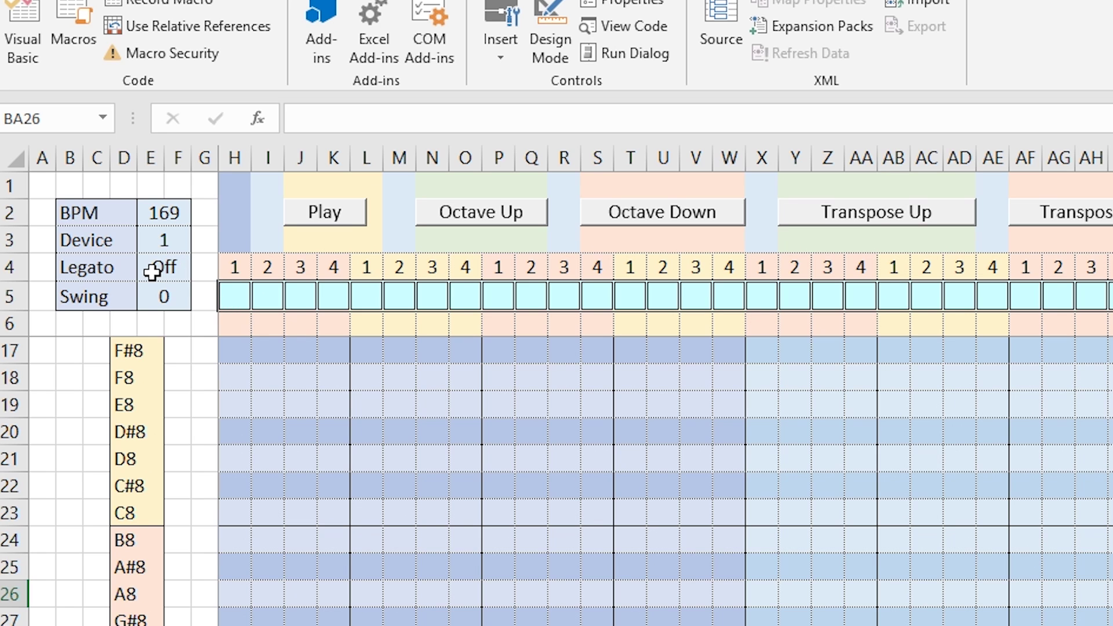
- Toggle the song's Legato setting off and on, leaving it On
click(156, 271)
click(244, 406)
click(182, 279)
click(300, 406)
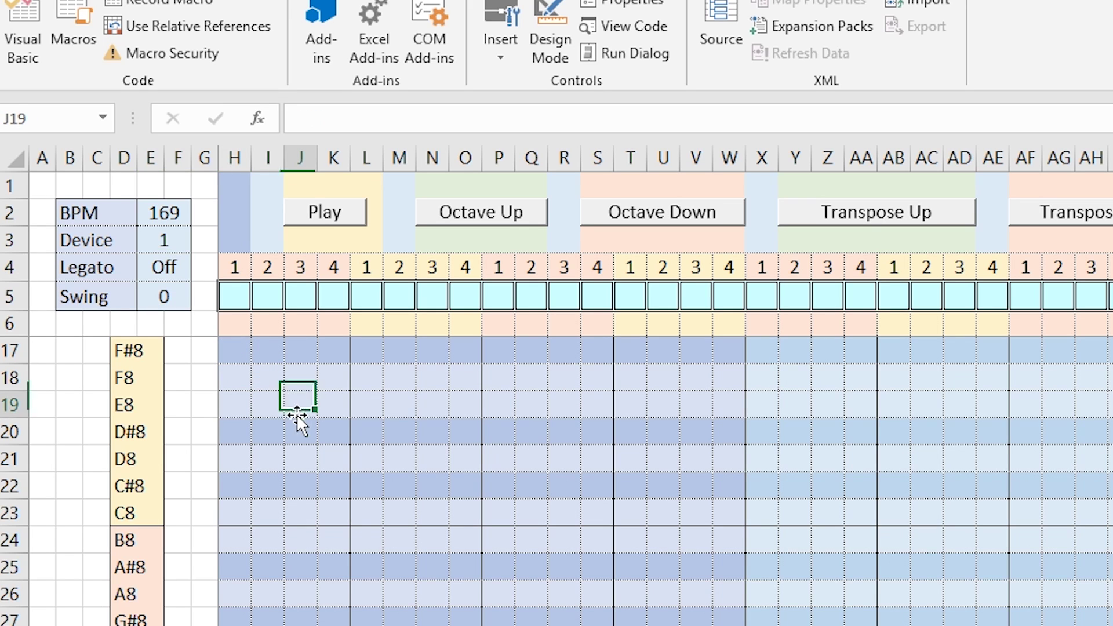
click(158, 262)
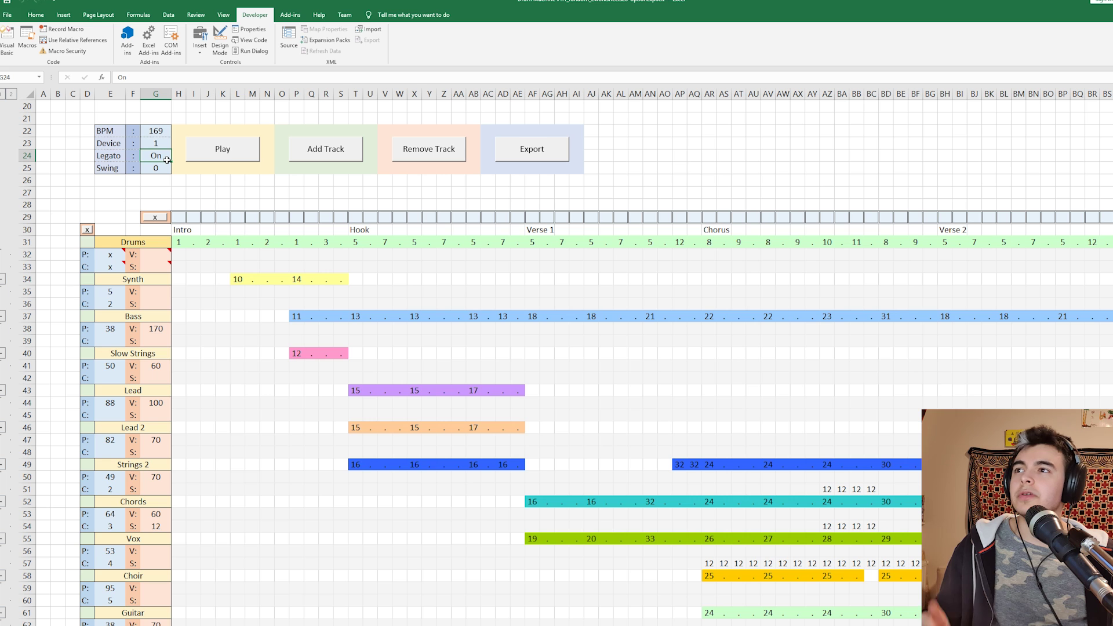
scroll(265, 319, up, 2)
- Enter 0 in the Synth cell after the pattern 14 run so the Synth stops at the Hook
click(356, 340)
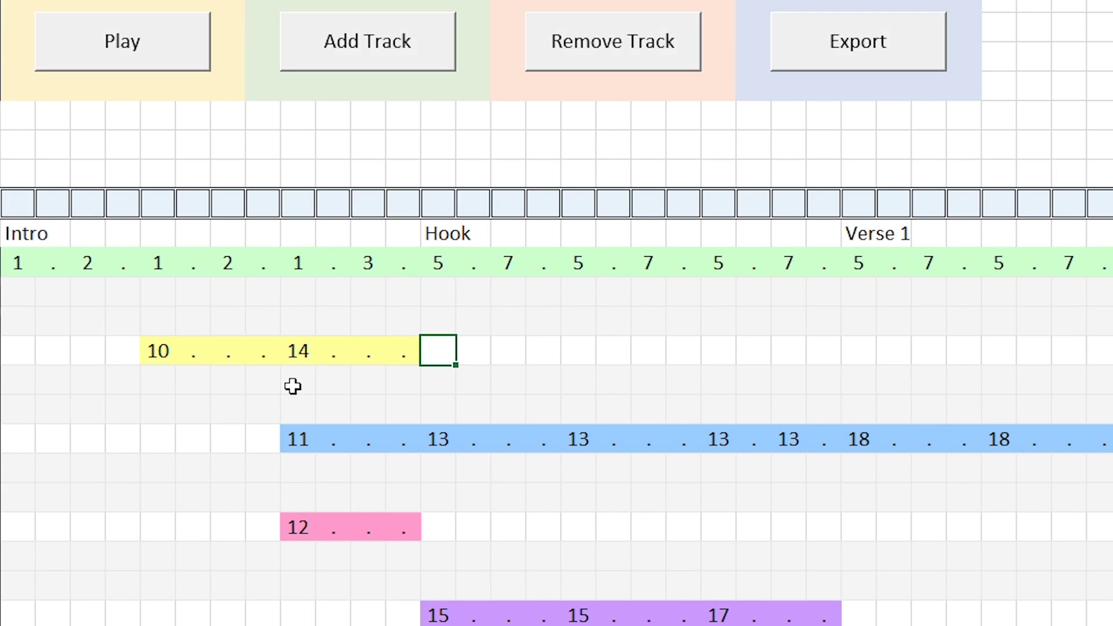
drag(293, 351, 392, 350)
click(428, 351)
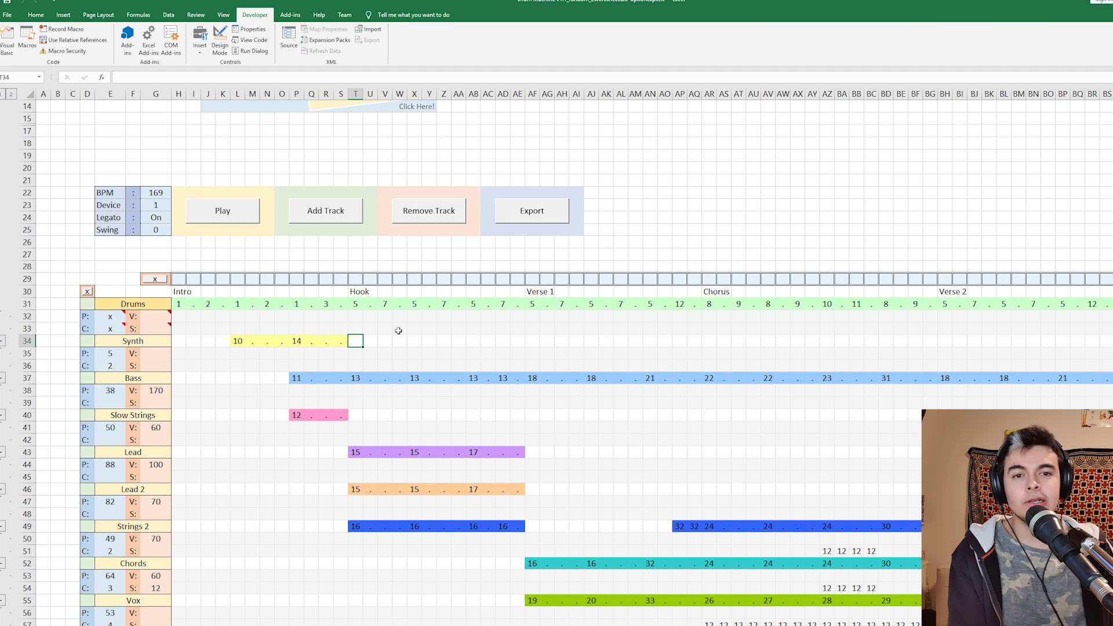
text(0)
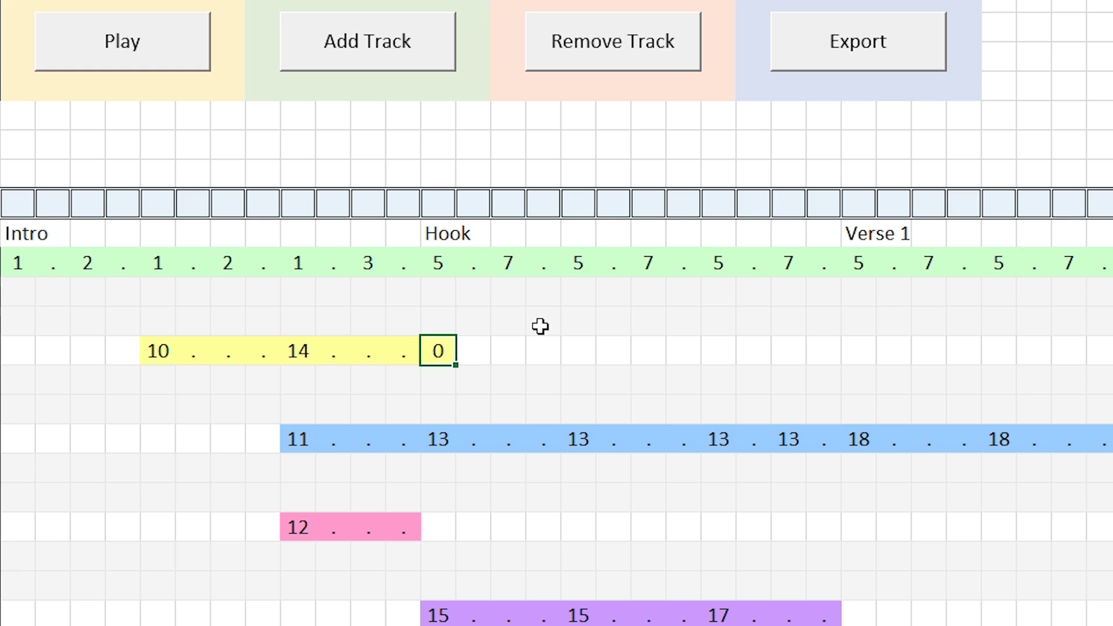
key(Right)
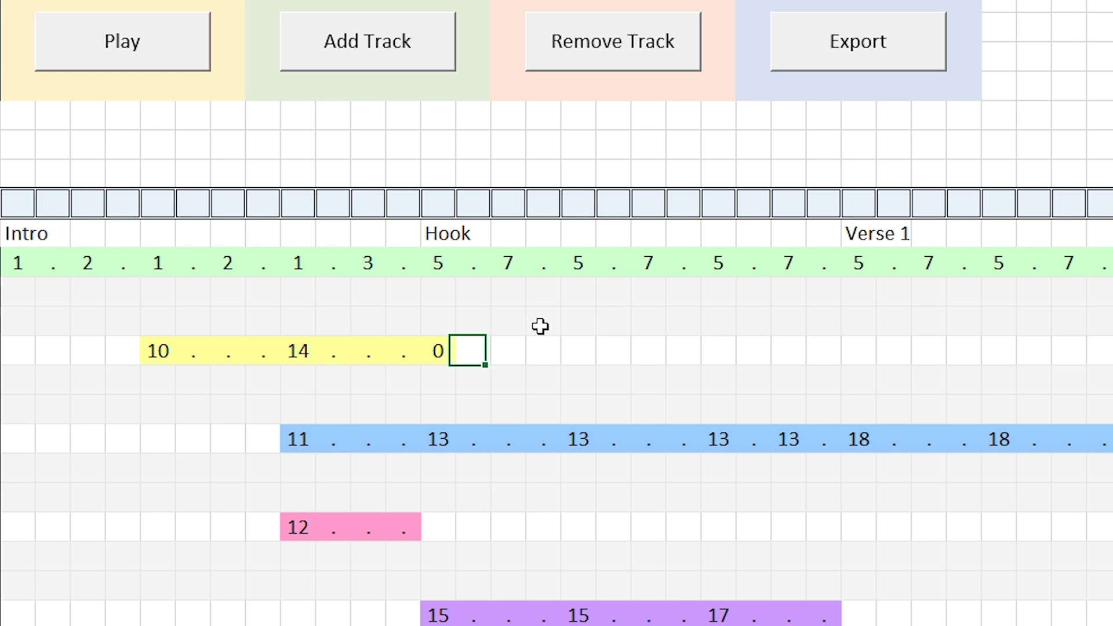
key(Right)
key(Left)
key(Left)
key(Left)
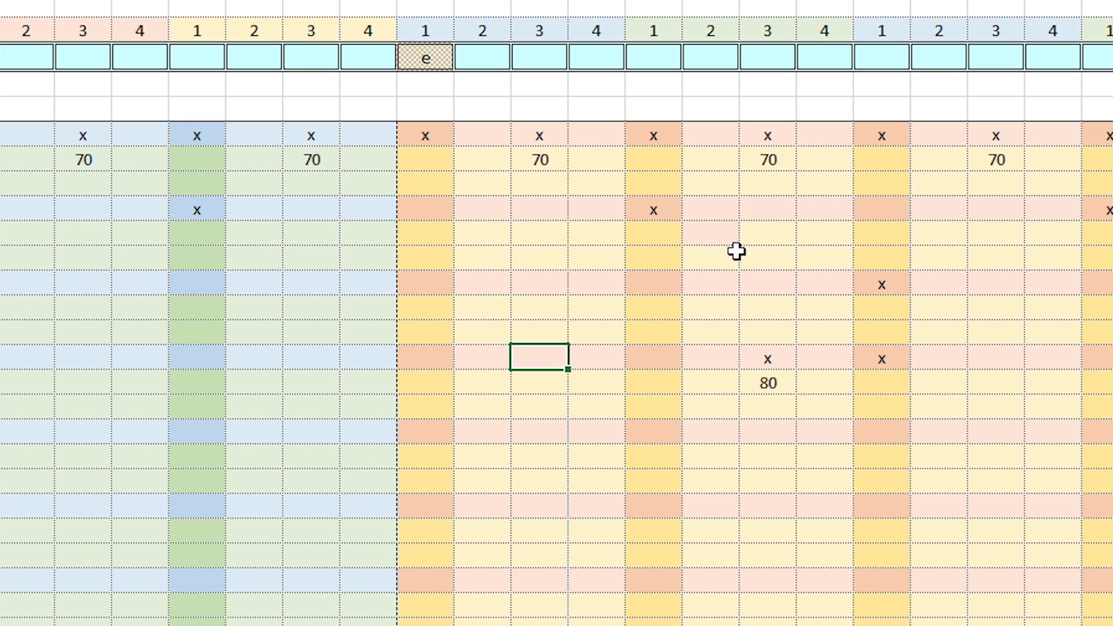
- Copy a drum cell and paste it into the cell directly above
click(692, 428)
key(ctrl+c)
key(Up)
key(ctrl+v)
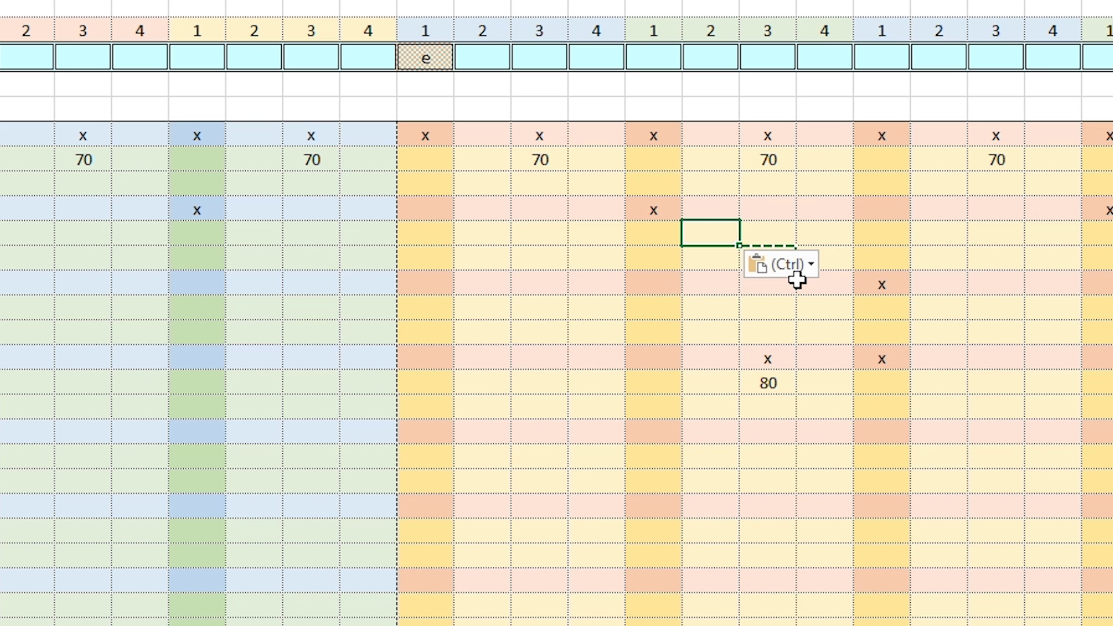
key(Escape)
- Return to the song arrangement sheet and clear the cell selection
click(924, 228)
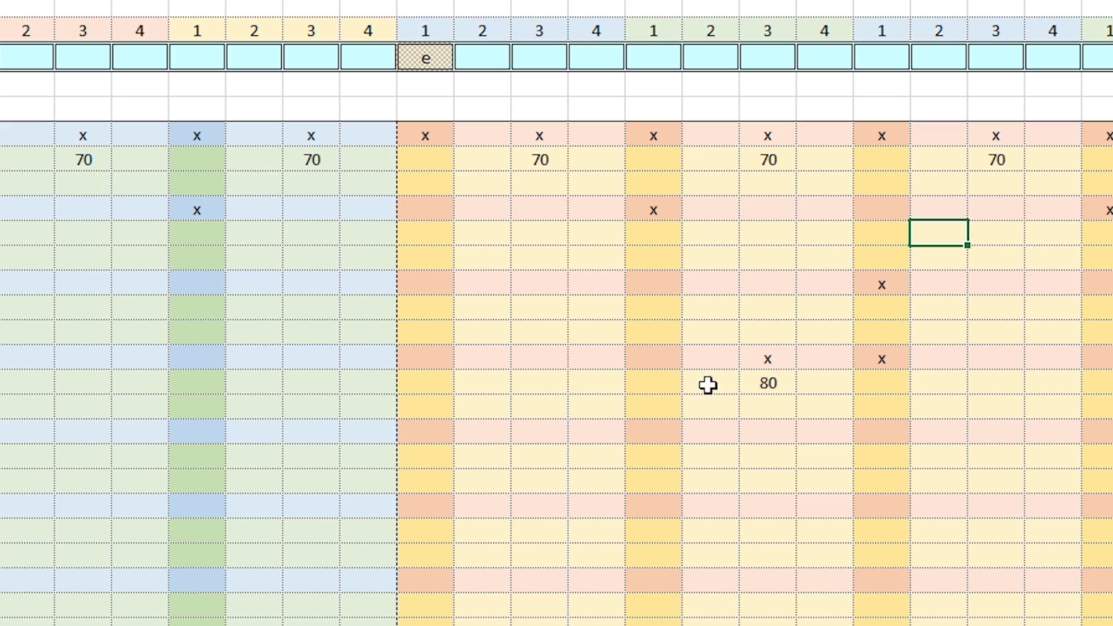
click(632, 400)
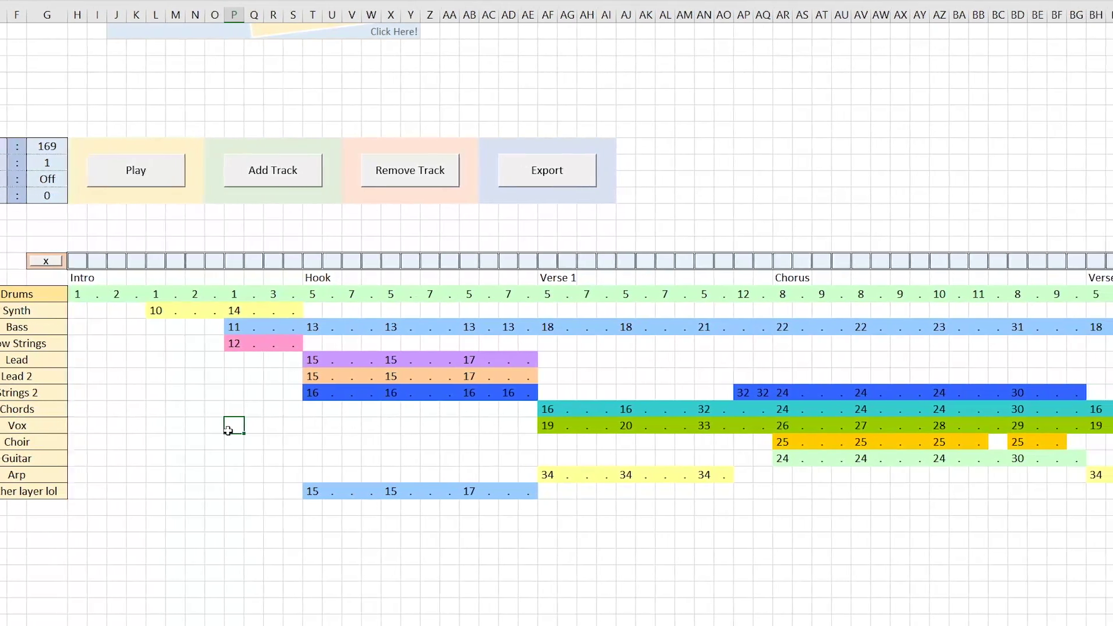
click(447, 212)
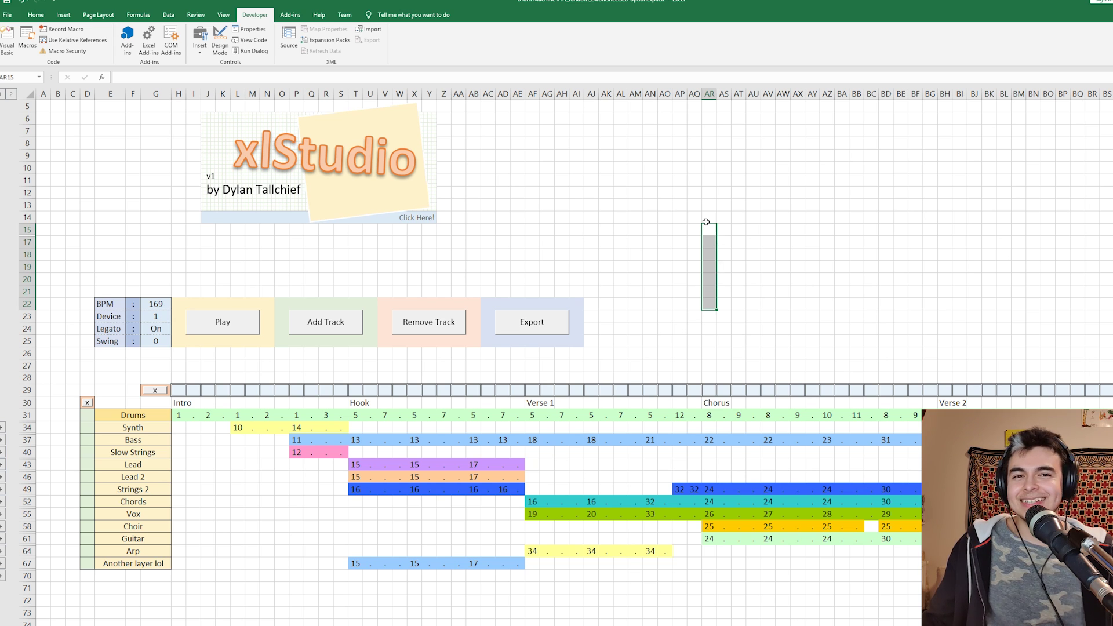
click(694, 316)
scroll(671, 223, down, 2)
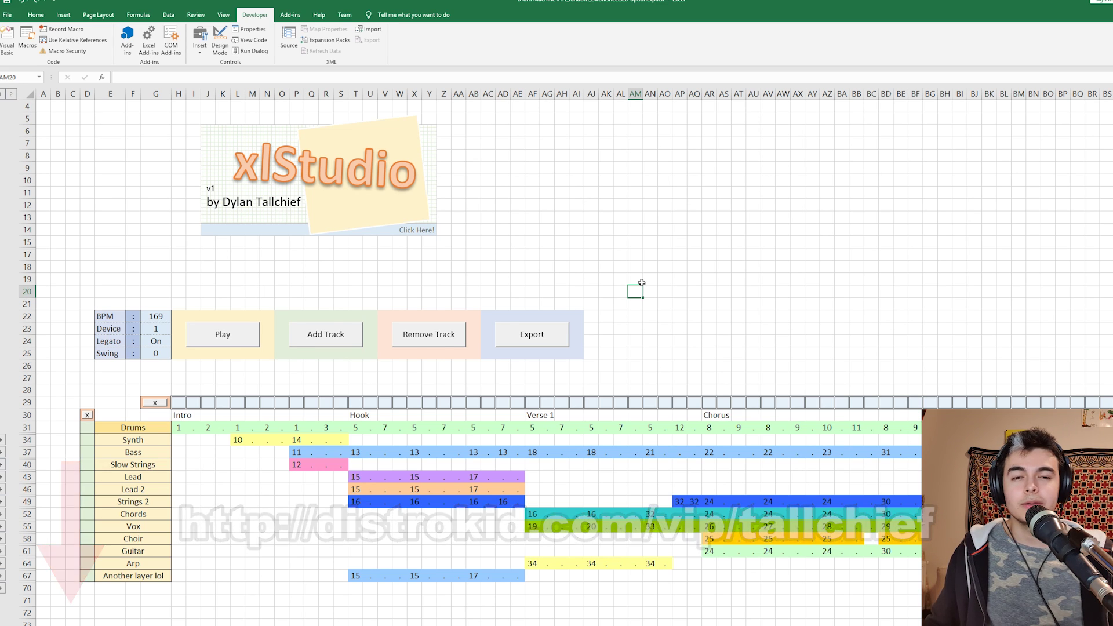
scroll(655, 255, down, 2)
click(694, 242)
scroll(671, 223, up, 2)
drag(503, 266, 666, 283)
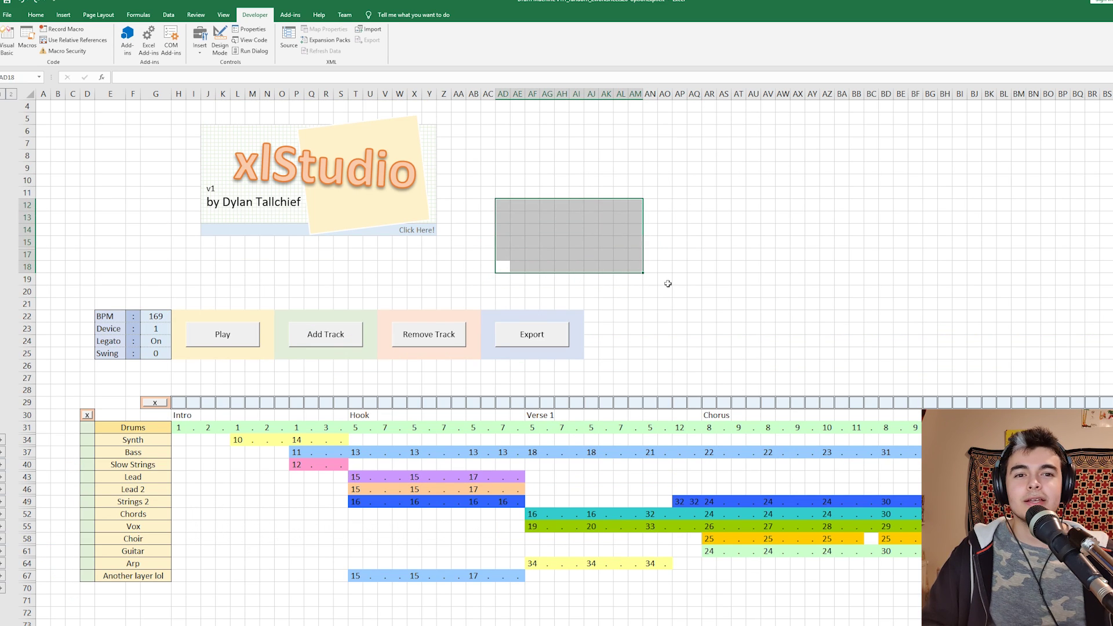
click(665, 283)
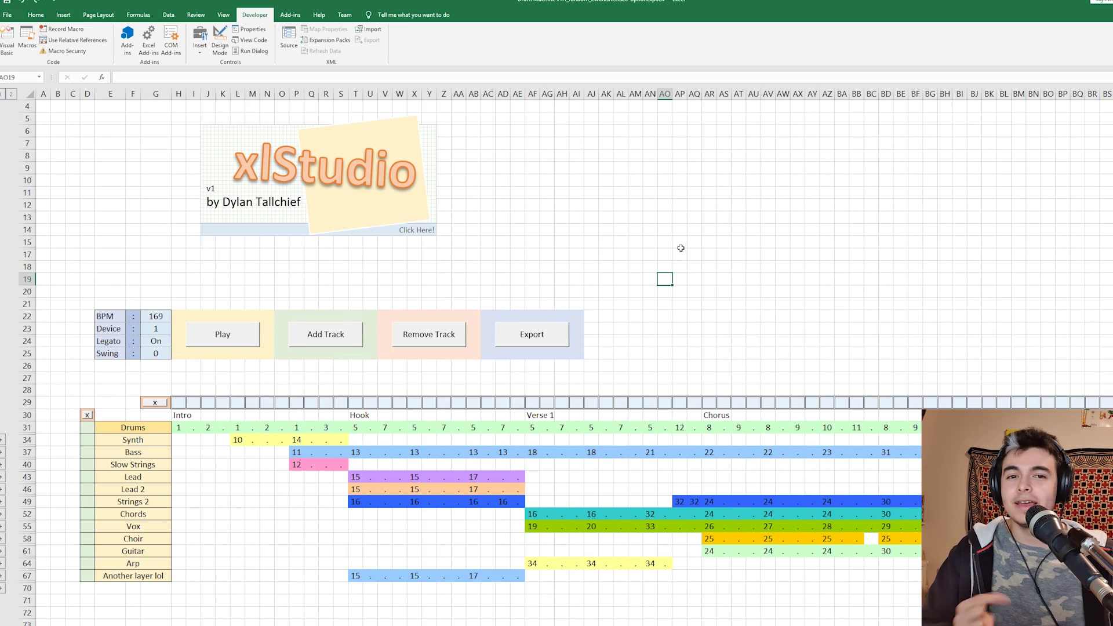
click(694, 243)
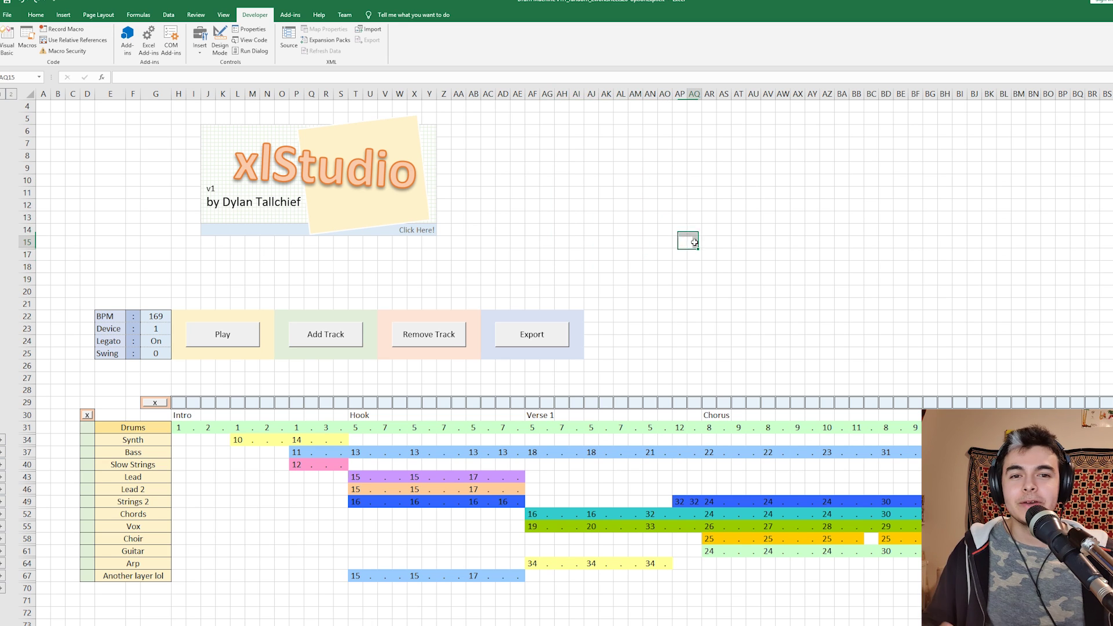